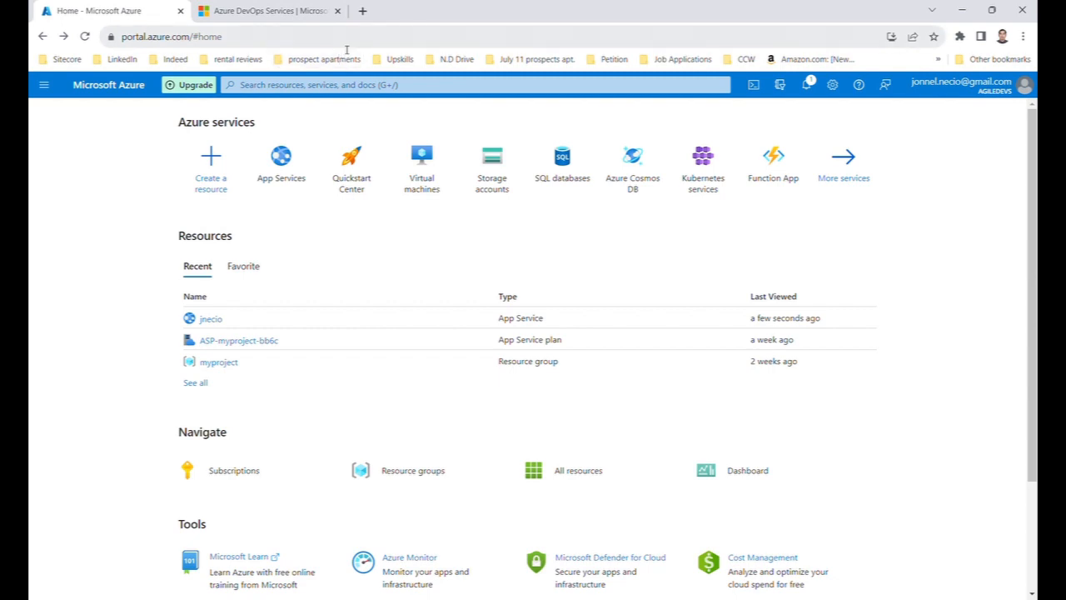
Open Azure DevOps from its product page with the Start free option and select the agiledevs2 organization
click(291, 13)
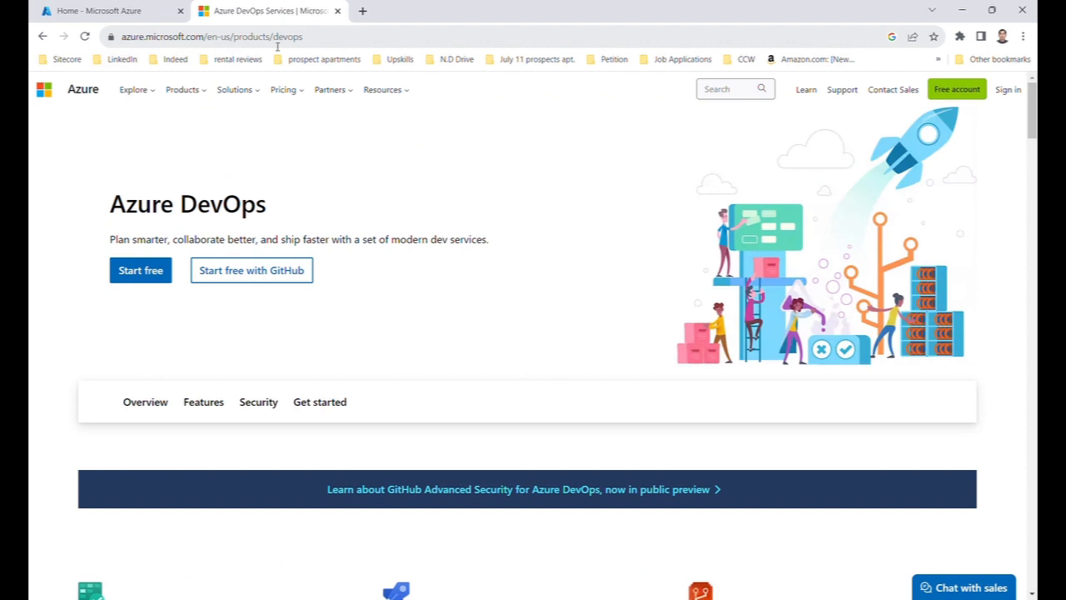
click(144, 276)
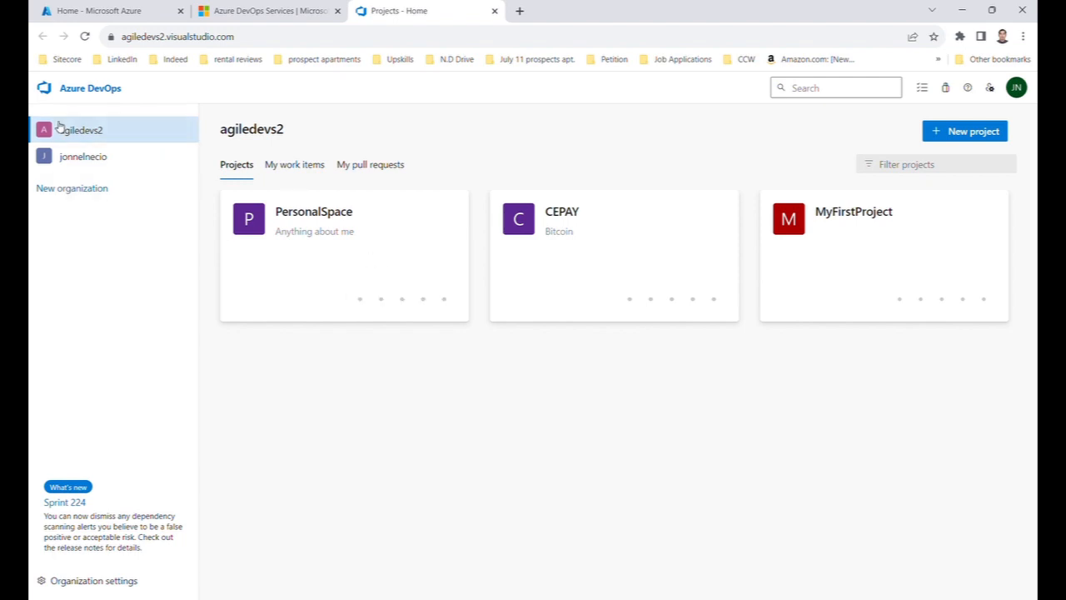
click(90, 136)
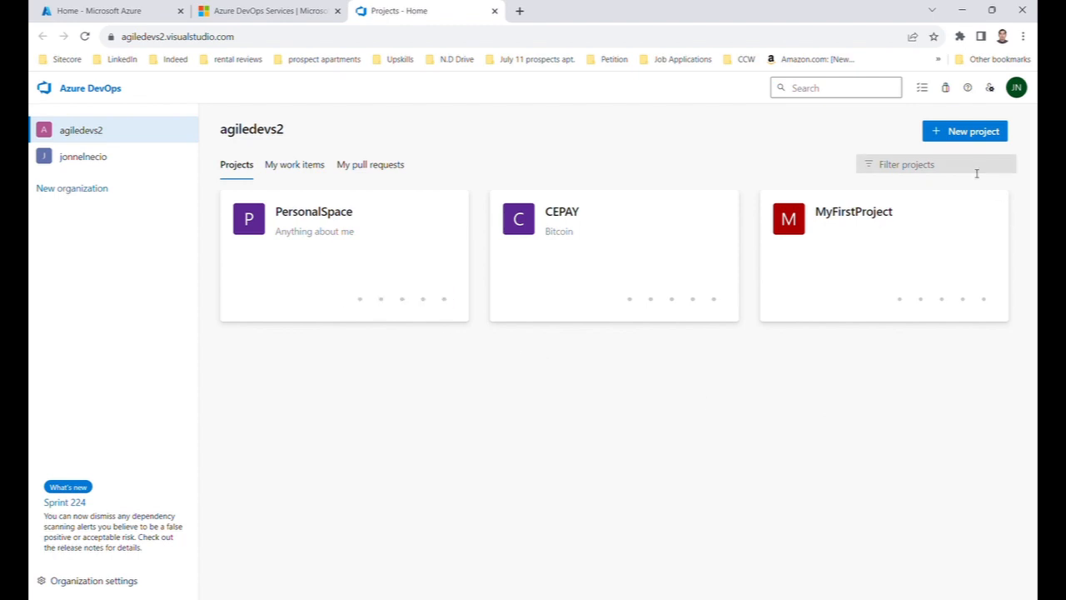
View the form for creating a new project in agiledevs2 and cancel it
click(957, 133)
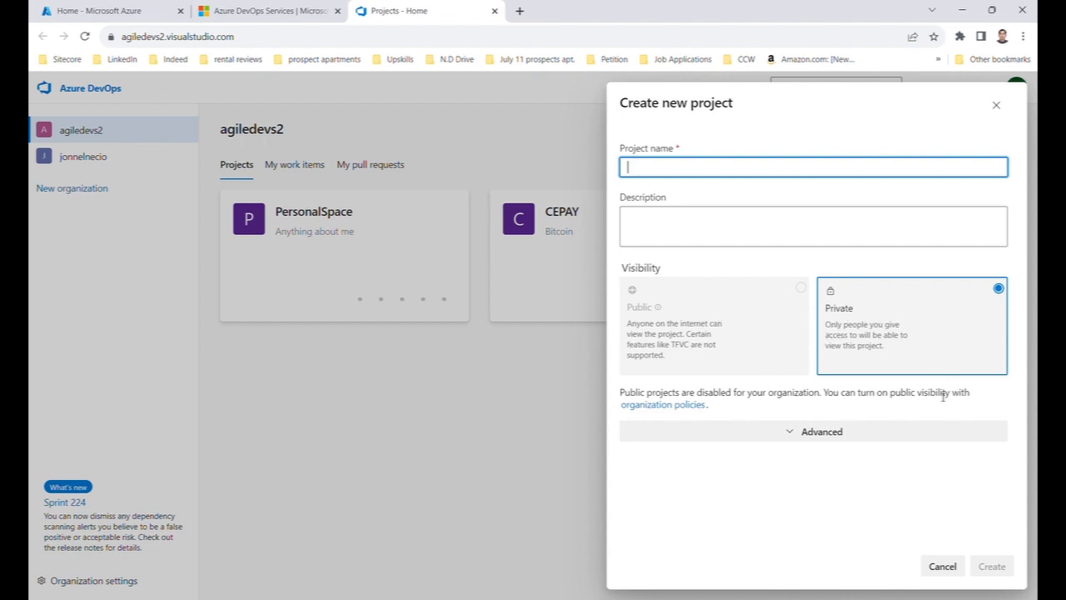
click(956, 568)
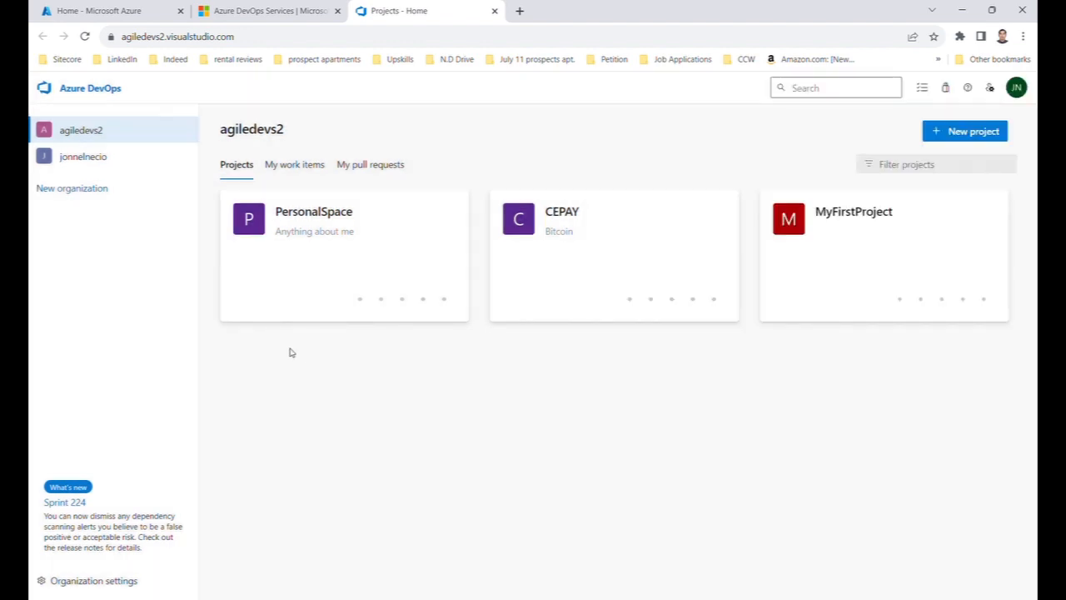
Open the PersonalSpace project and look through its repository files, branches and pull requests
click(338, 231)
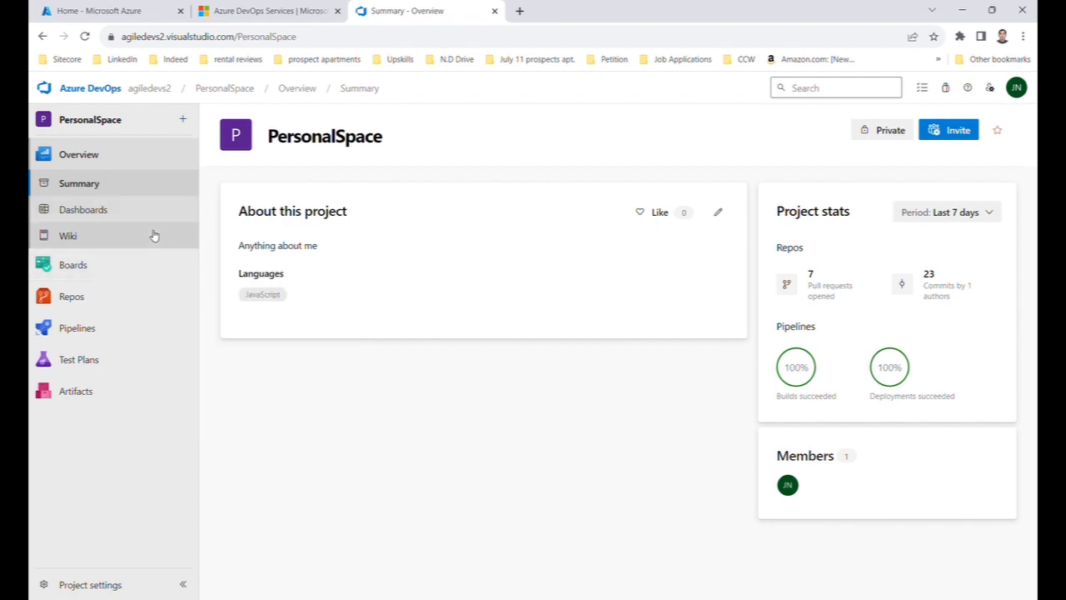
click(125, 299)
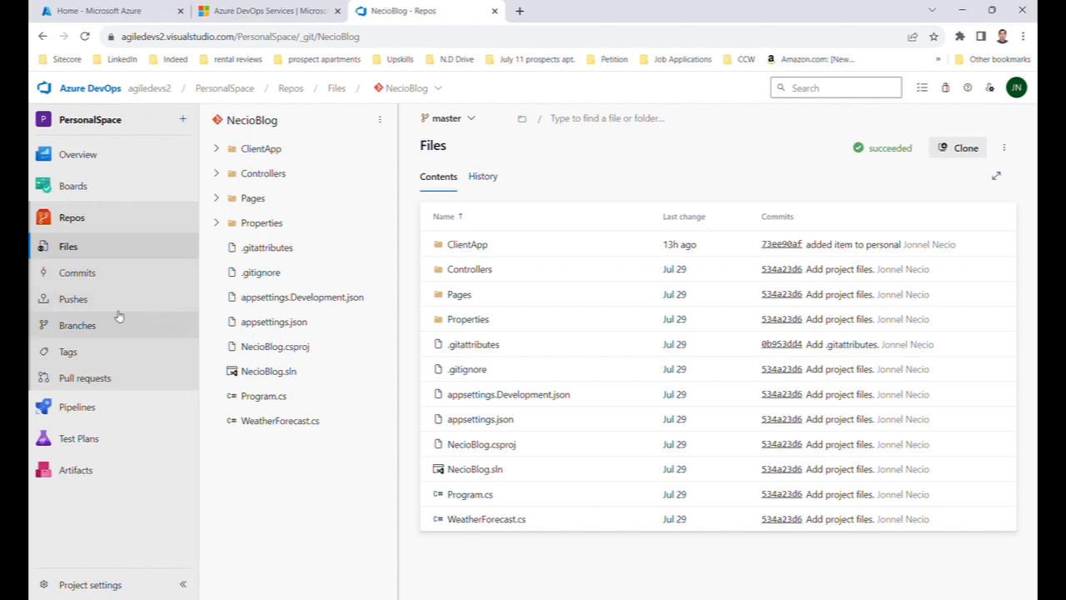
click(116, 325)
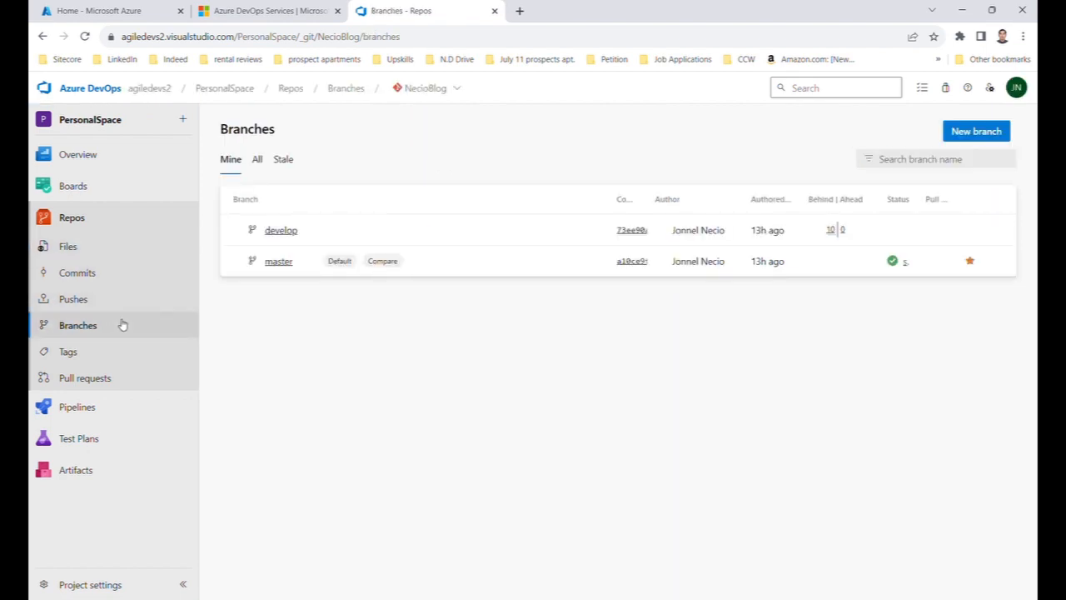
click(136, 378)
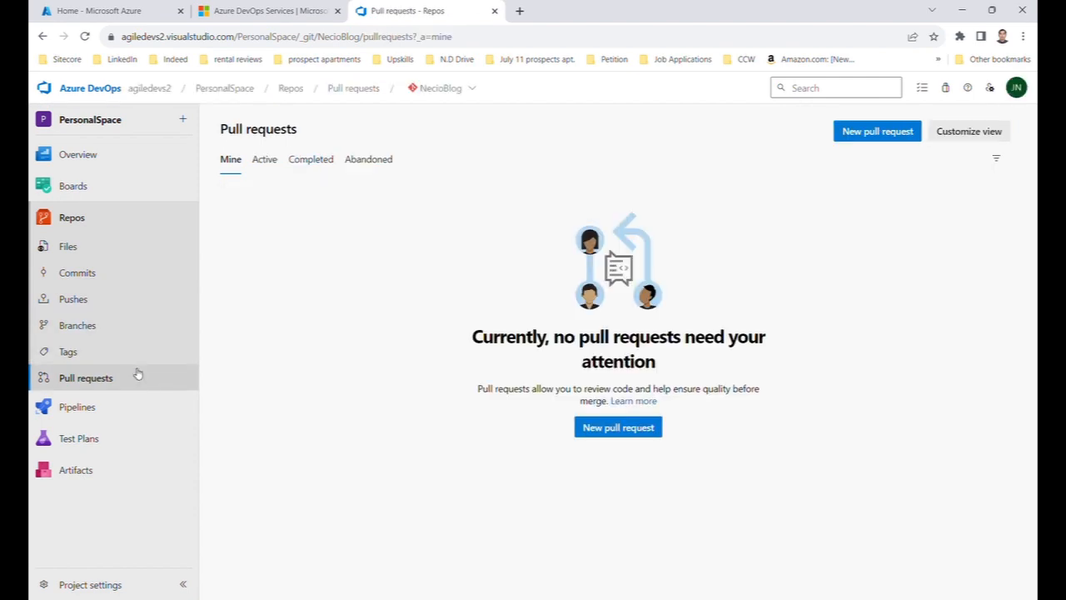
View the PersonalSpace project's pipelines and its releases
mouse_move(151, 403)
click(121, 407)
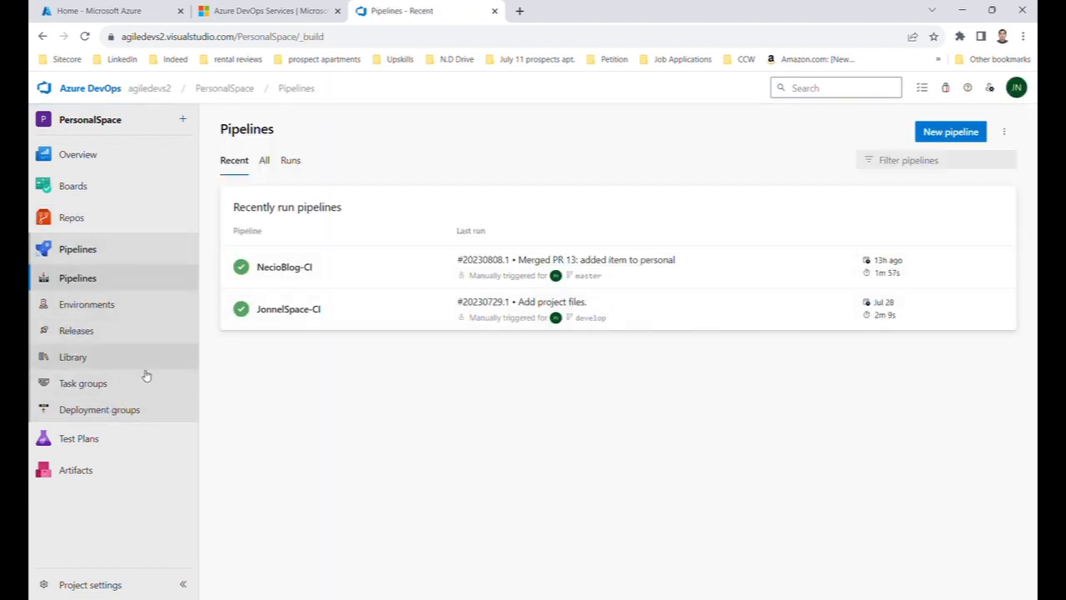
click(108, 330)
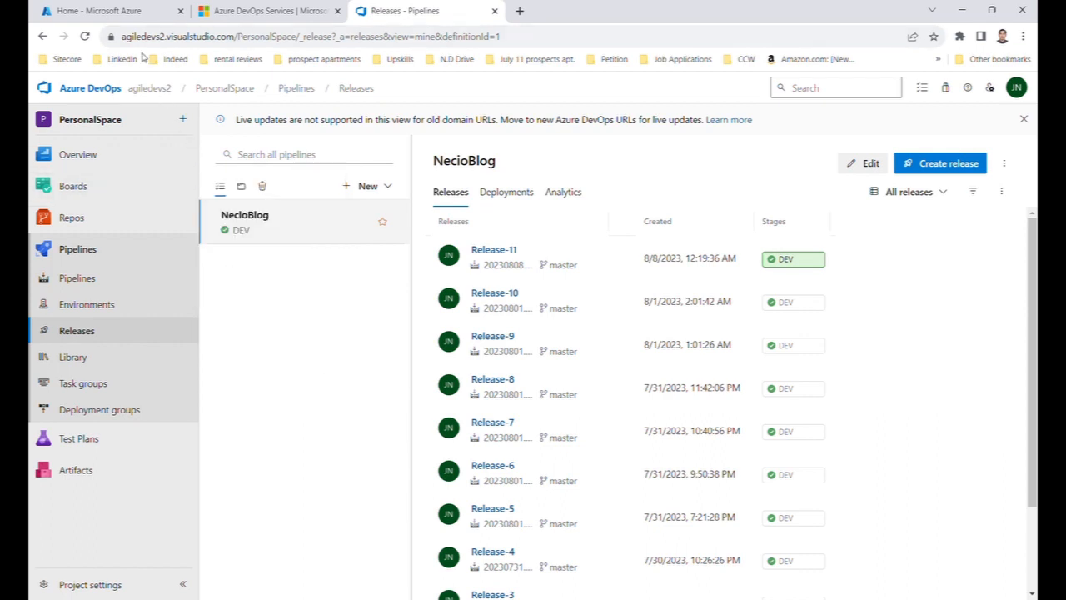
Switch to the Azure portal and open the existing web app's overview from App Services
click(98, 10)
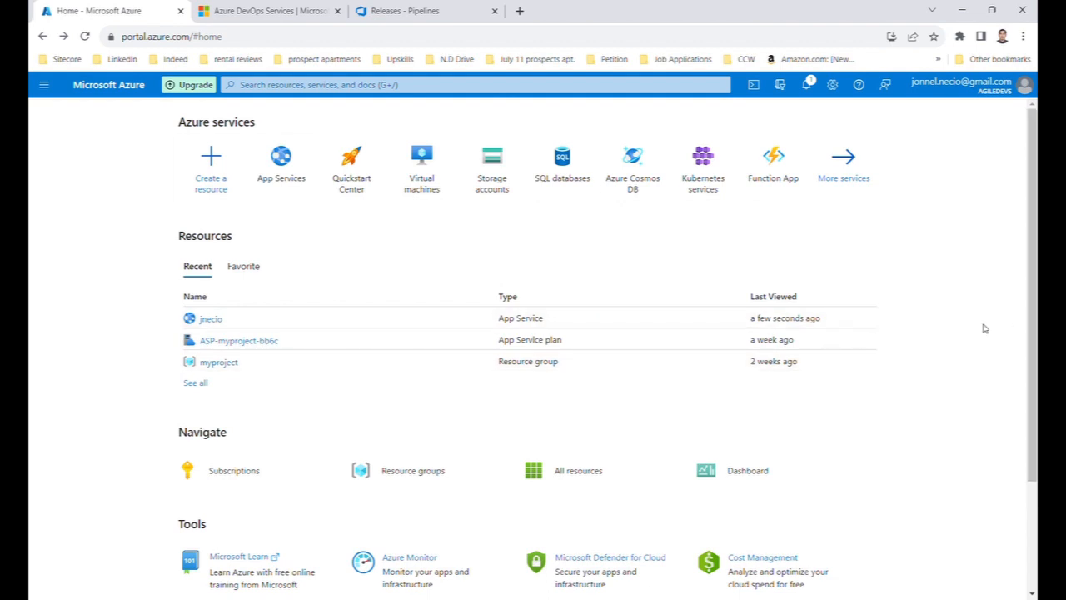
scroll(951, 364, down, 2)
scroll(951, 364, up, 2)
click(285, 164)
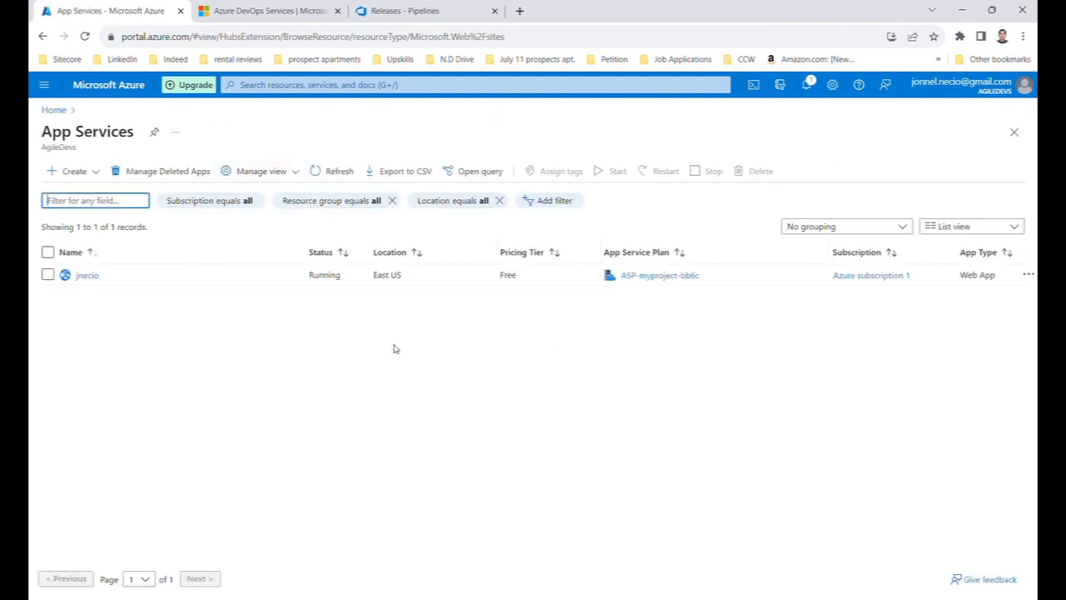
click(147, 345)
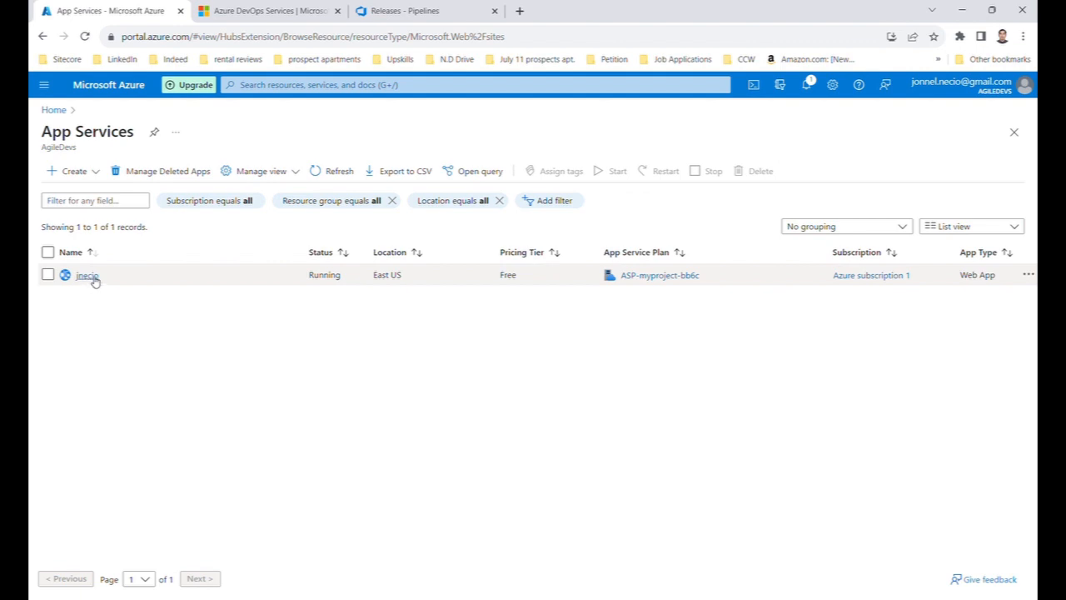
click(88, 276)
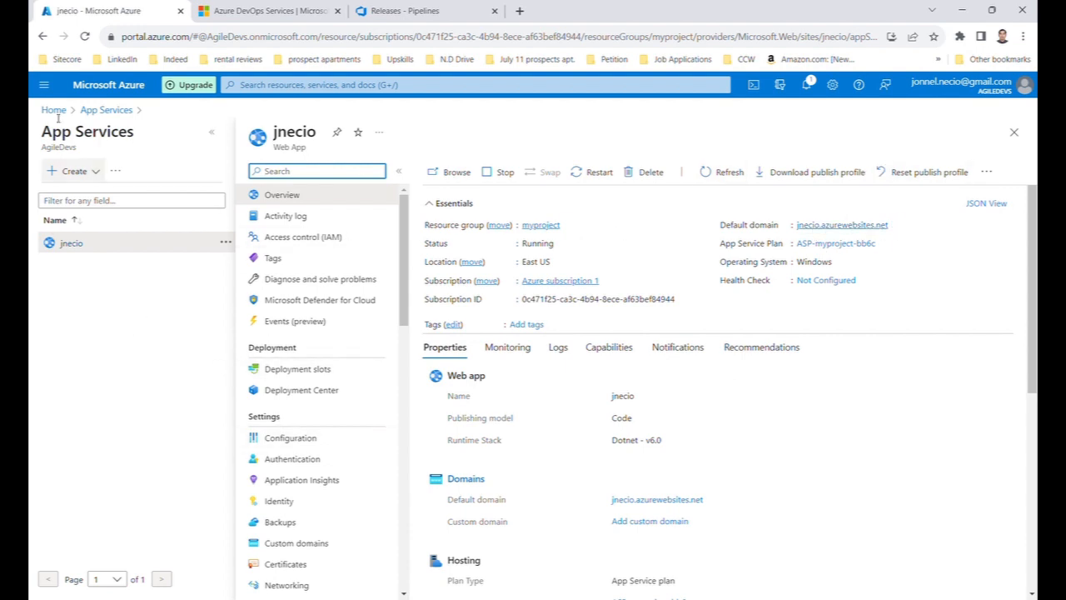
Return to the App Services list, start creating a Web App and look over its basic settings
click(42, 36)
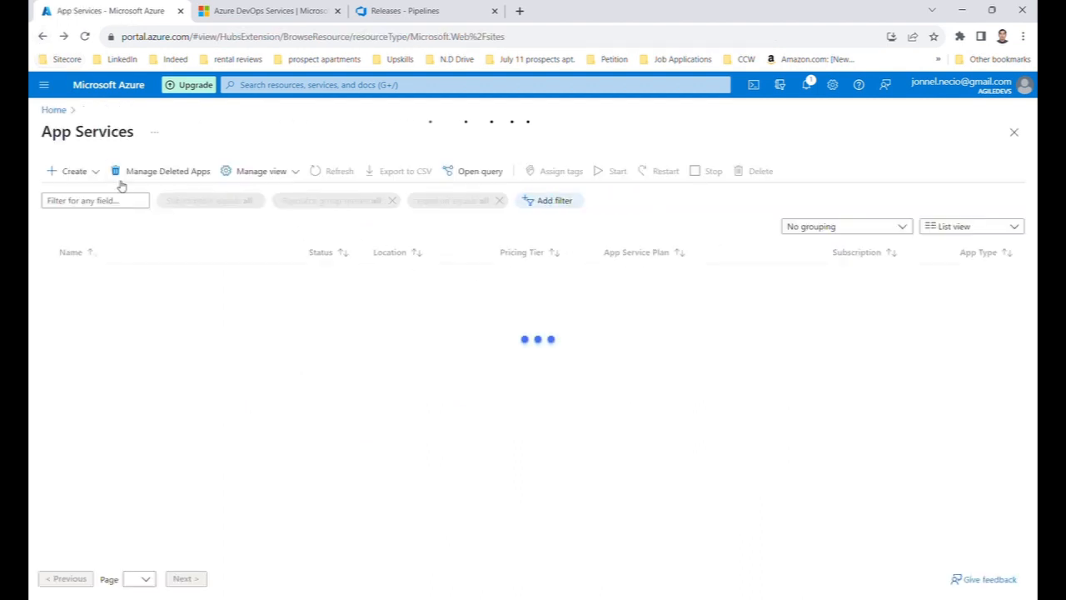
click(96, 172)
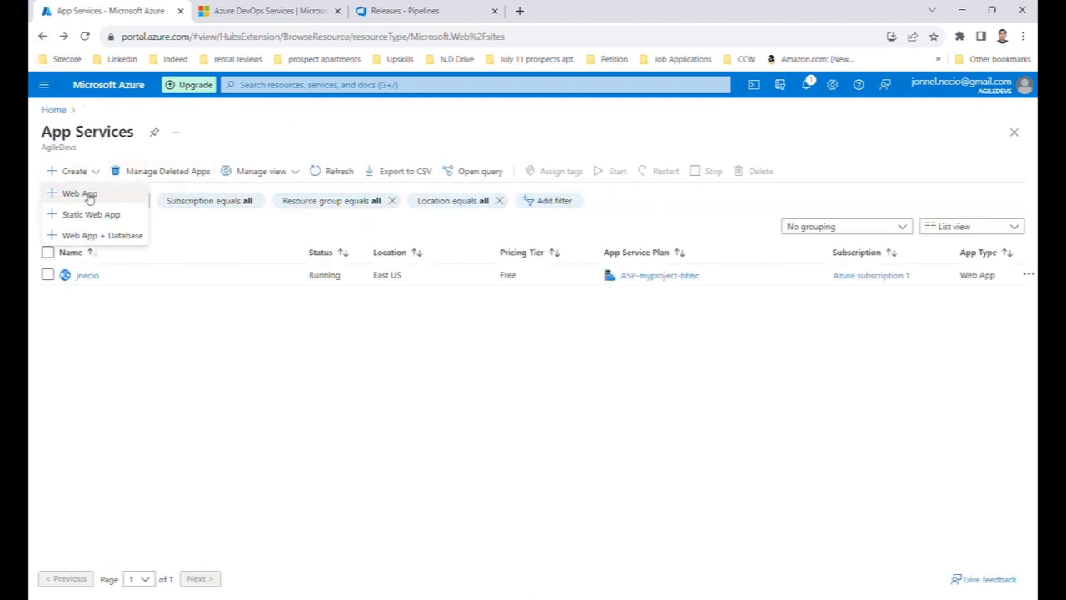
click(80, 193)
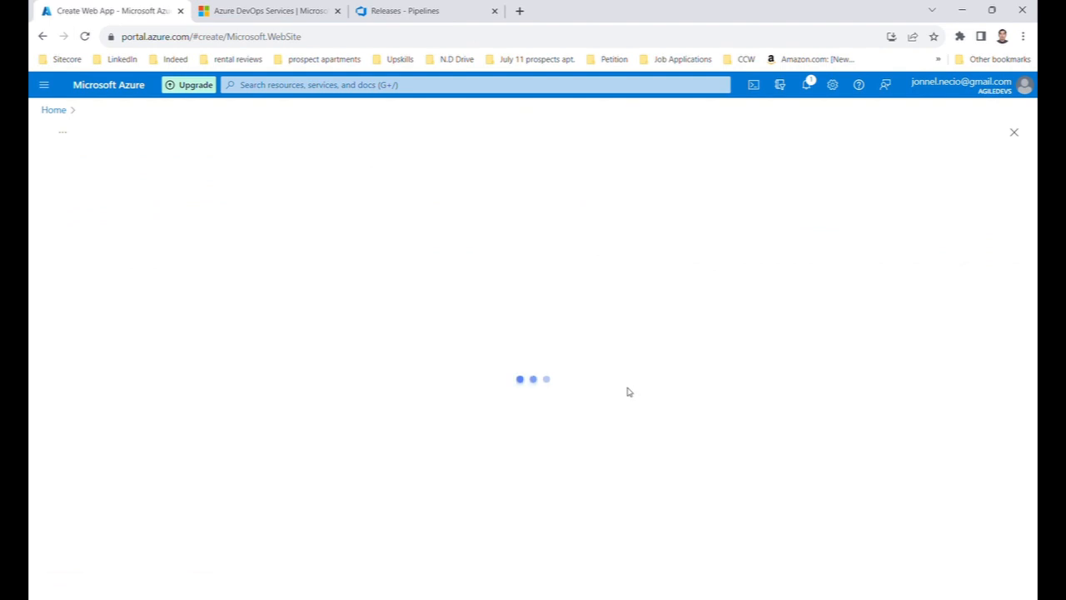
scroll(133, 234, down, 3)
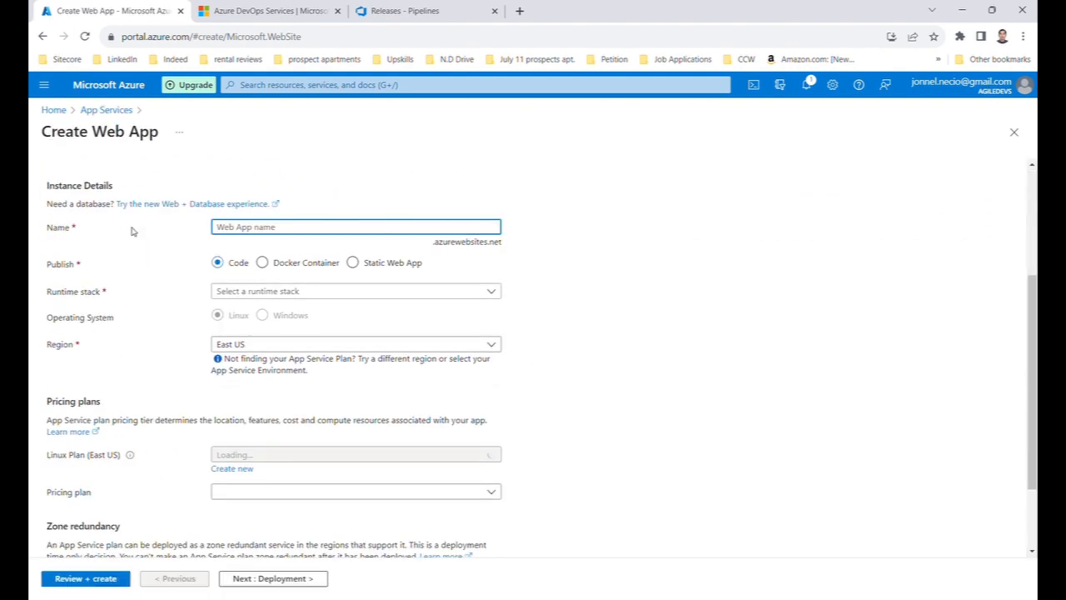
scroll(500, 317, up, 5)
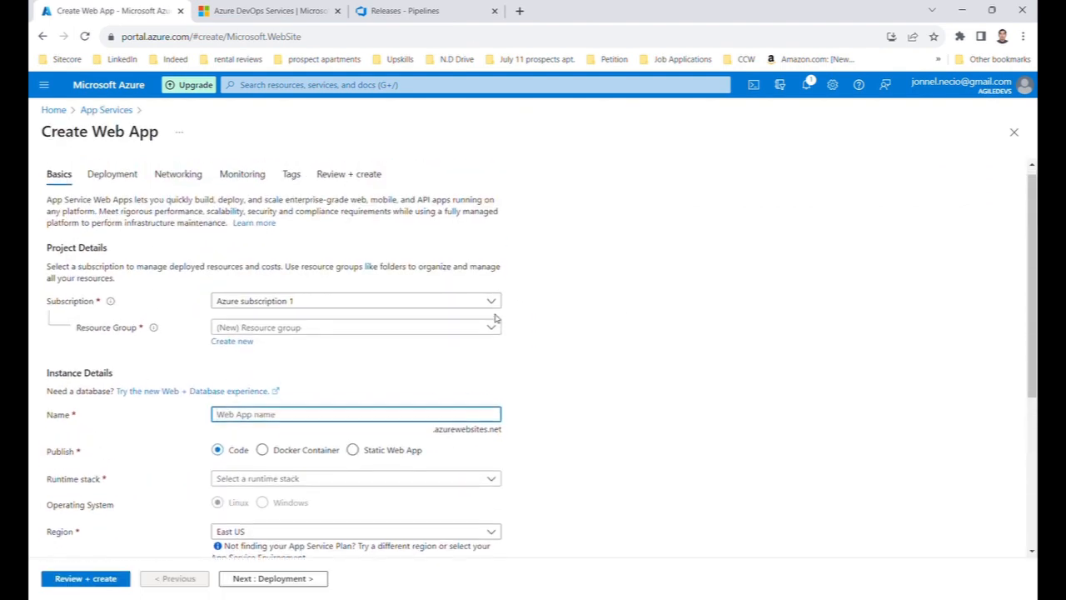
scroll(388, 319, down, 3)
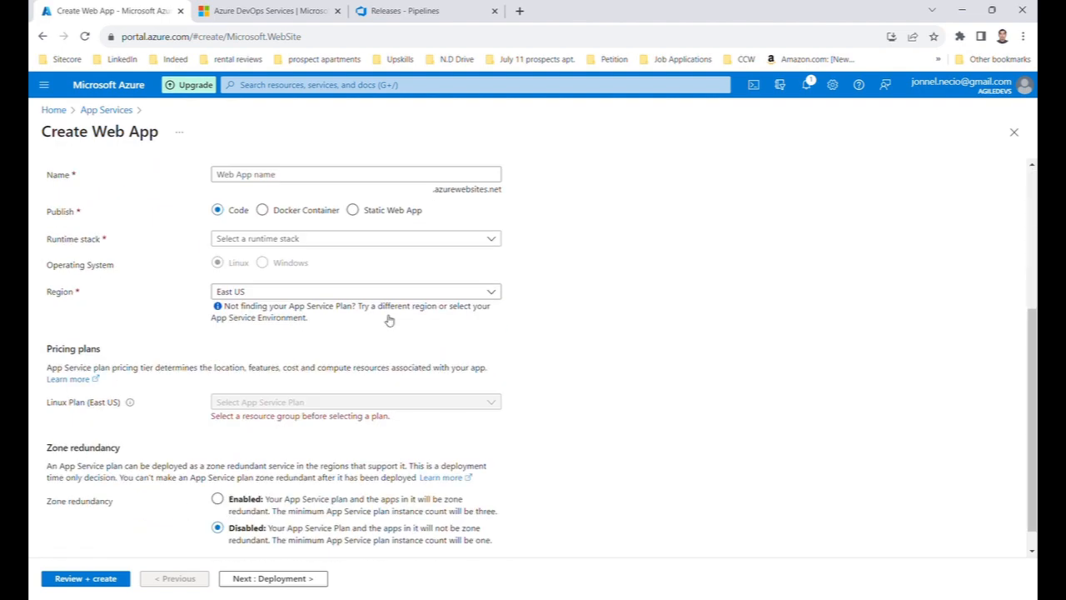
scroll(388, 319, up, 5)
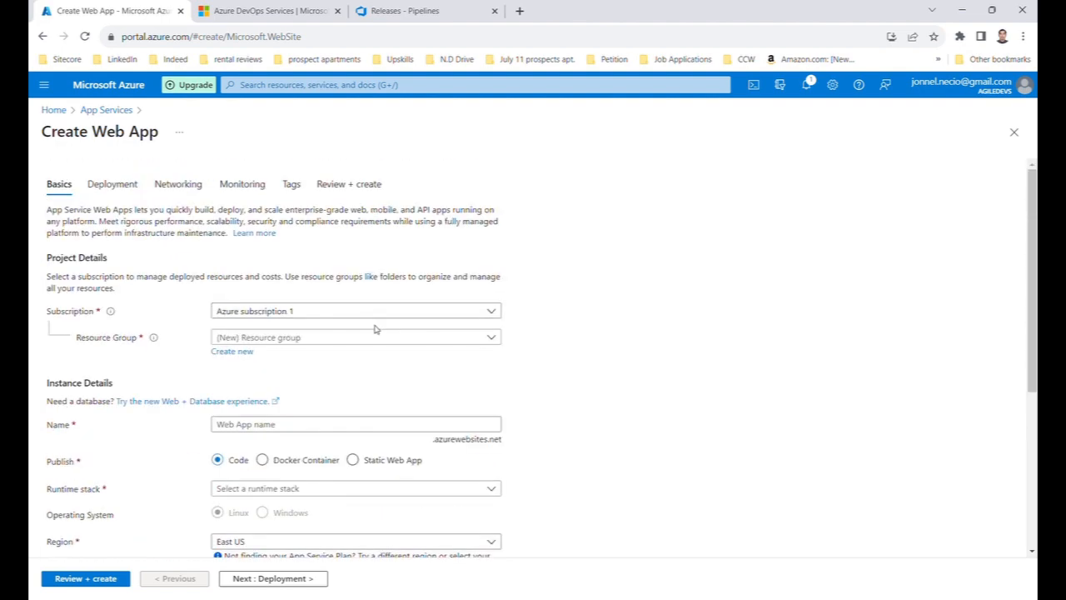
scroll(378, 335, down, 1)
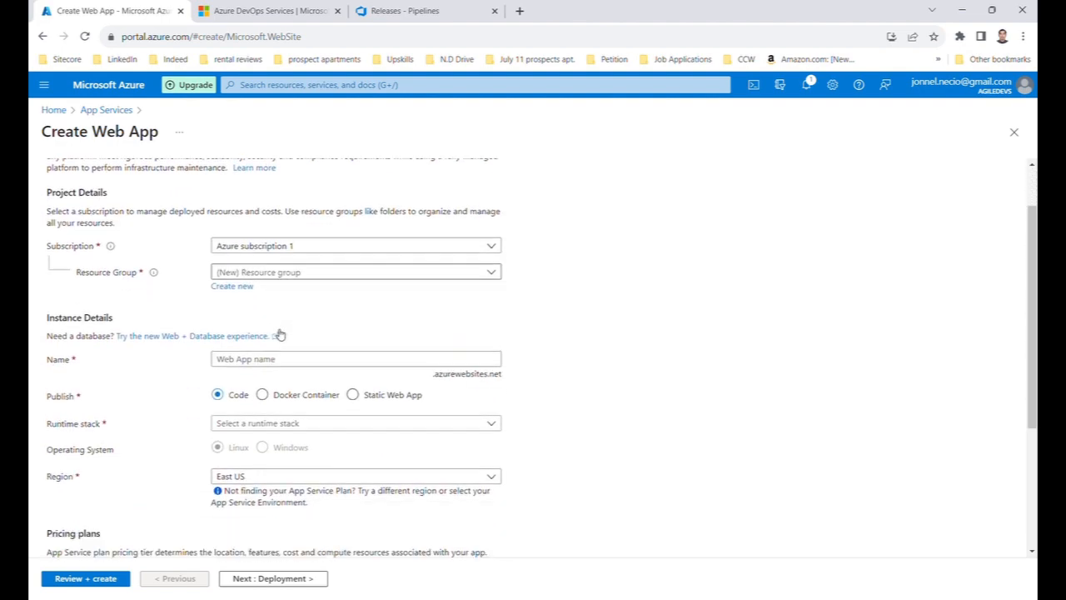
Check the subscription and the existing resource groups offered for the new web app
click(494, 248)
click(539, 248)
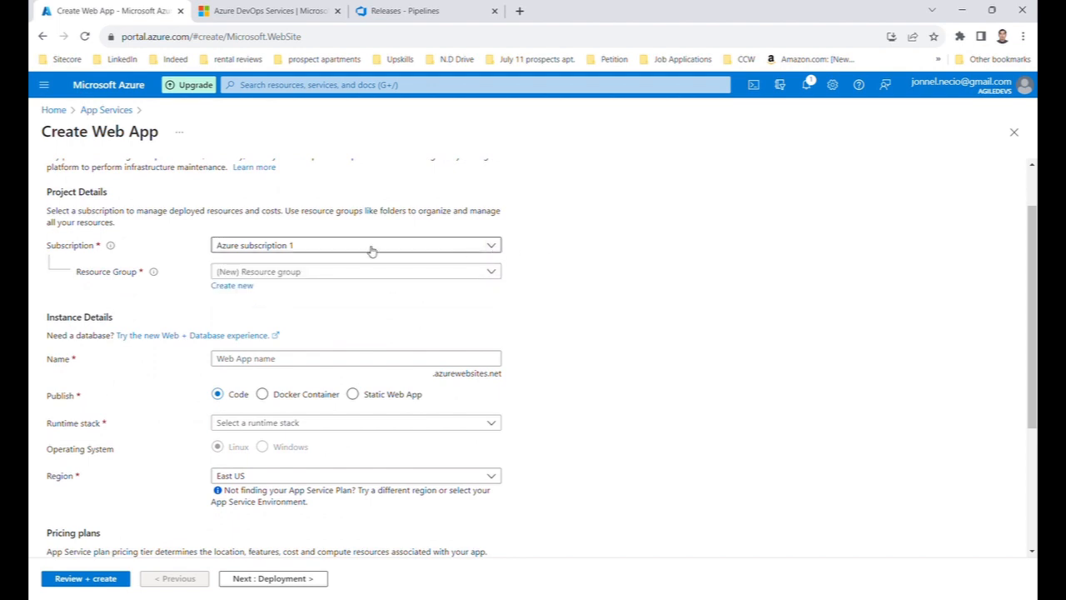
click(494, 274)
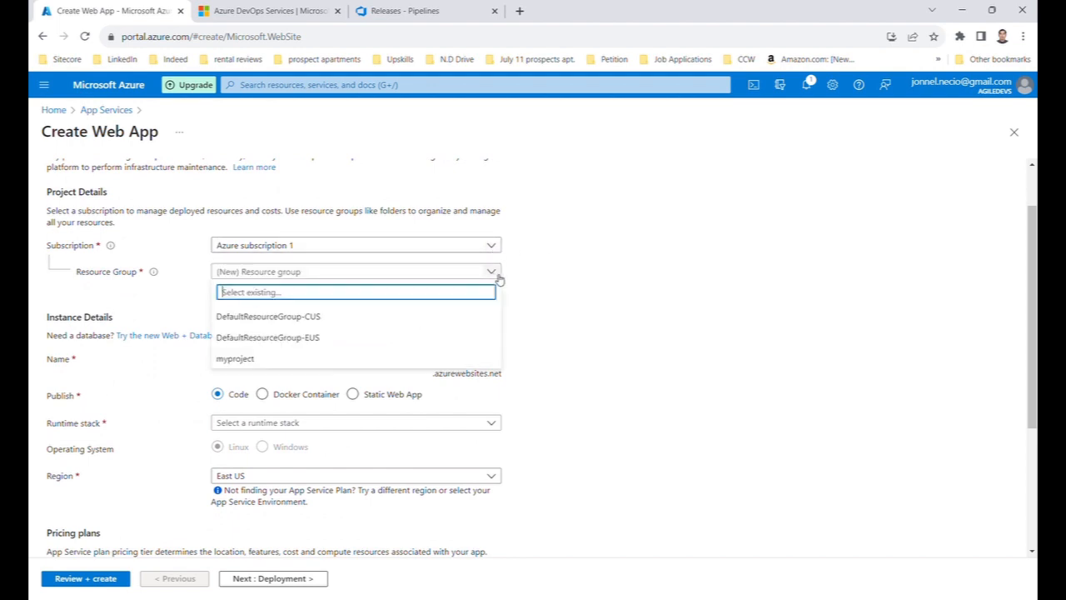
click(609, 267)
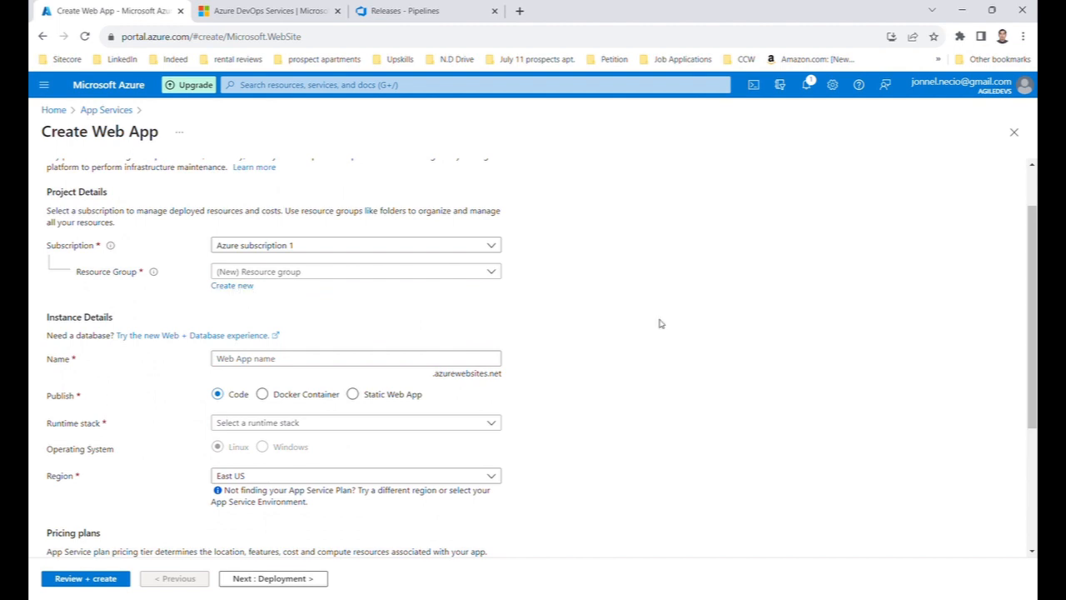
Review the web app's instance details, pricing plan and zone redundancy settings, and leave the form without creating it
scroll(366, 308, down, 1)
click(275, 293)
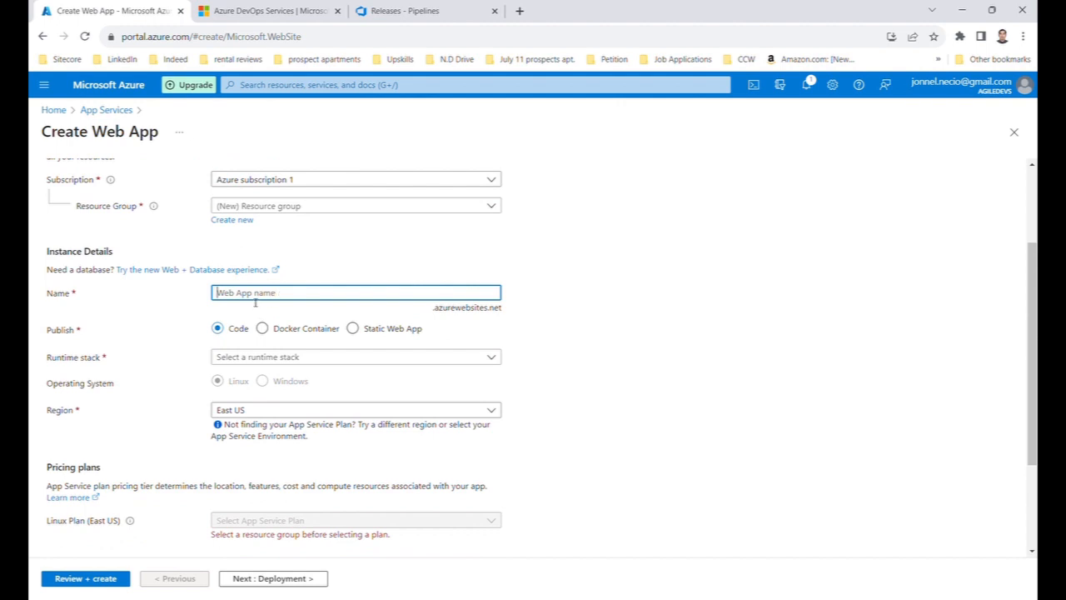
click(548, 288)
scroll(320, 358, down, 2)
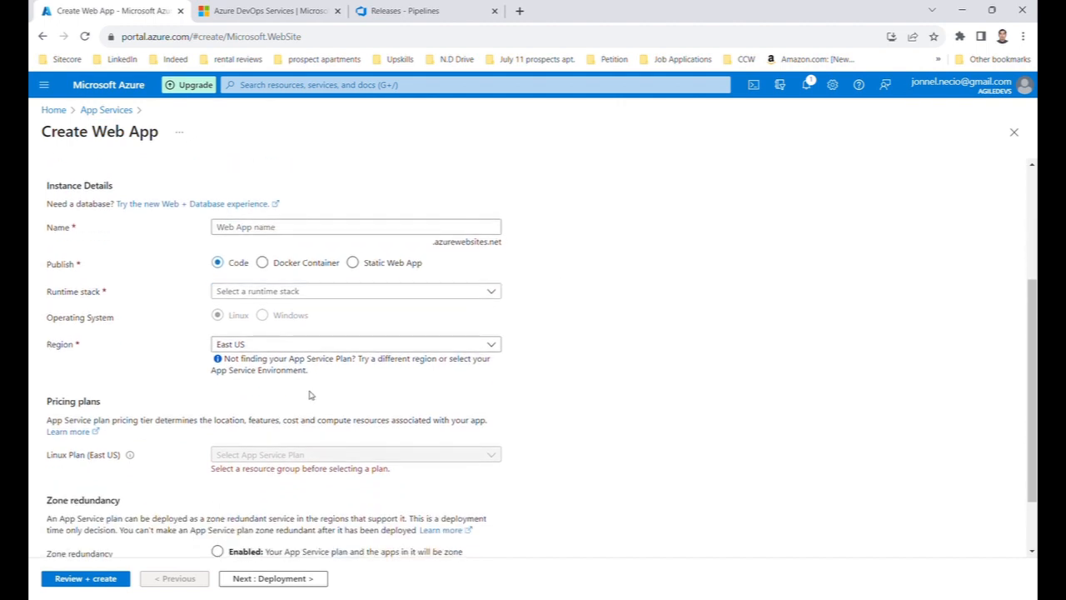
scroll(307, 416, down, 2)
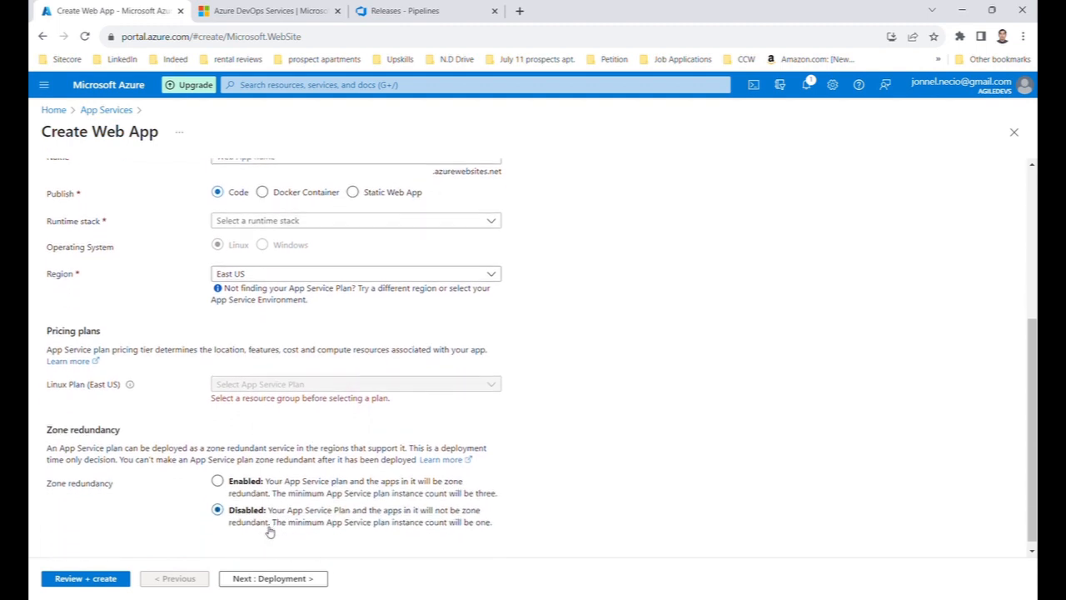
scroll(250, 500, up, 4)
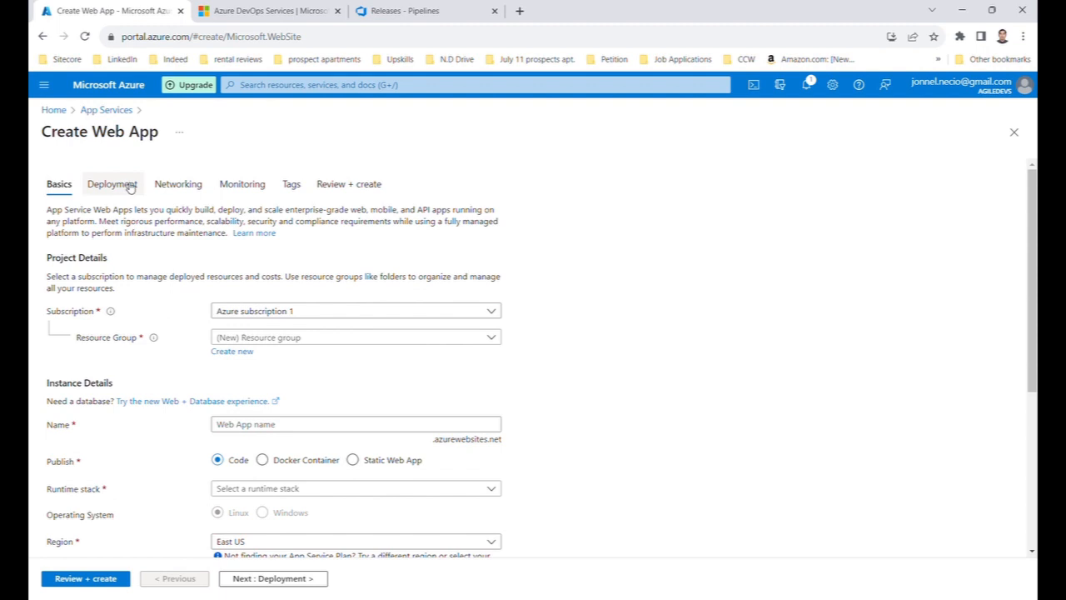
scroll(157, 278, down, 3)
scroll(156, 277, down, 1)
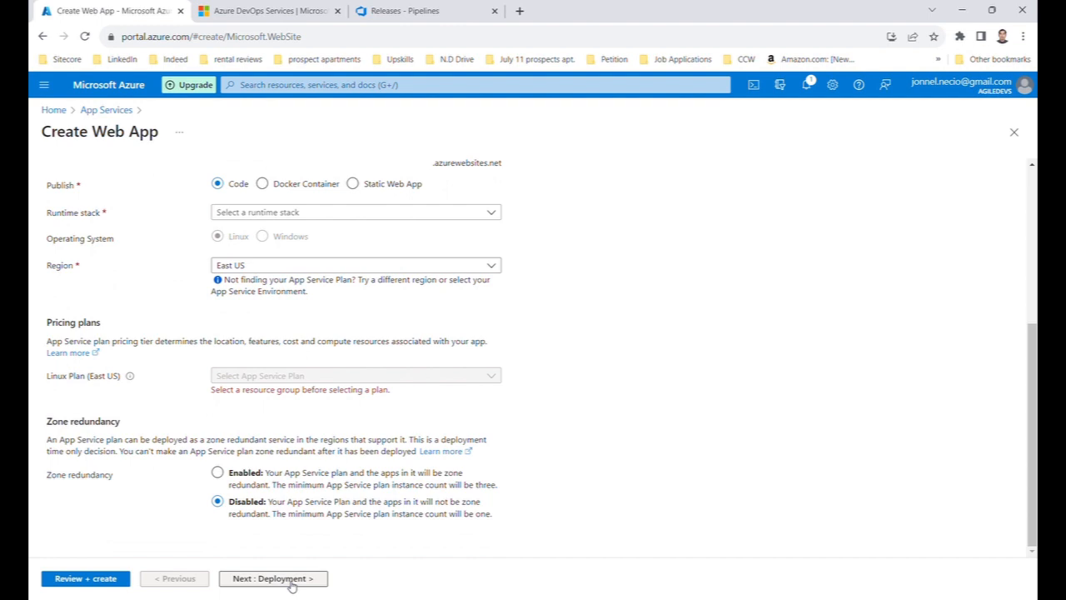
click(43, 37)
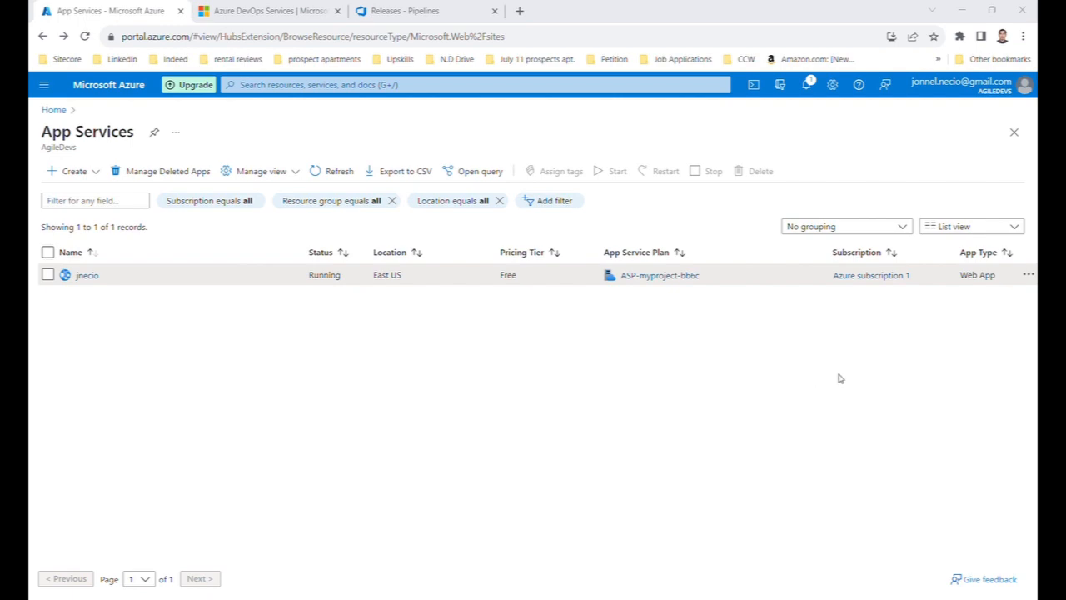
Switch to the DemoSite3 repository's files in the PersonalSpace project and view the list of repositories
key(alt+Tab)
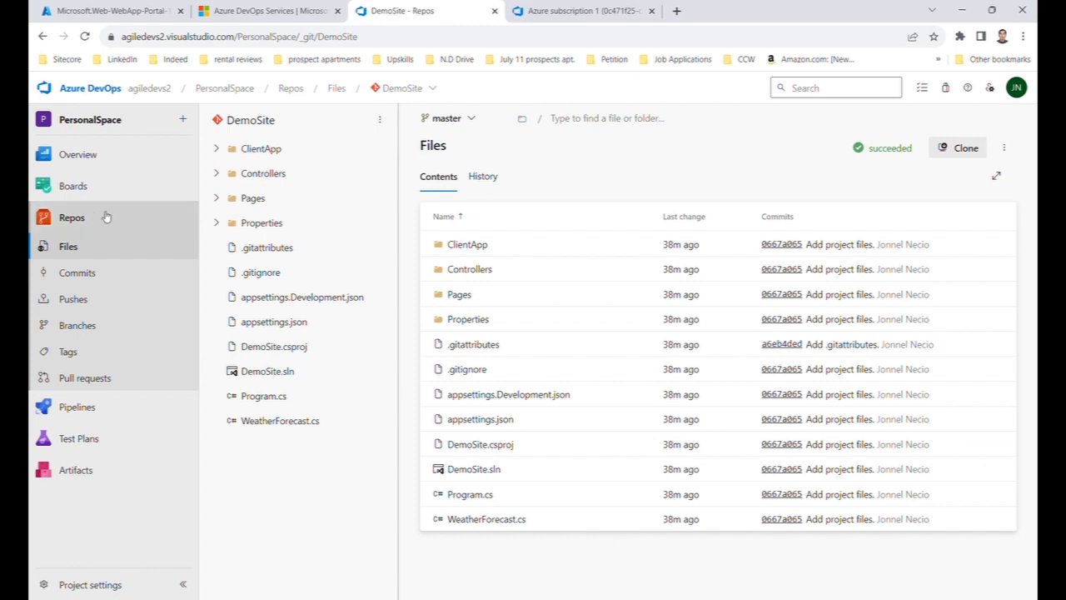
click(433, 88)
click(433, 88)
click(433, 89)
click(450, 187)
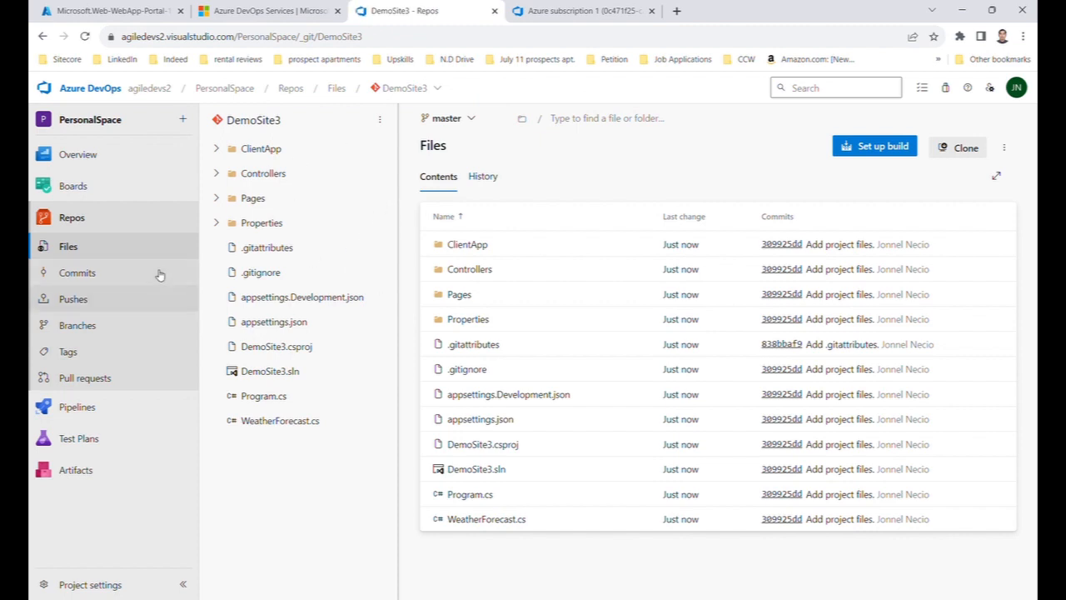
click(440, 88)
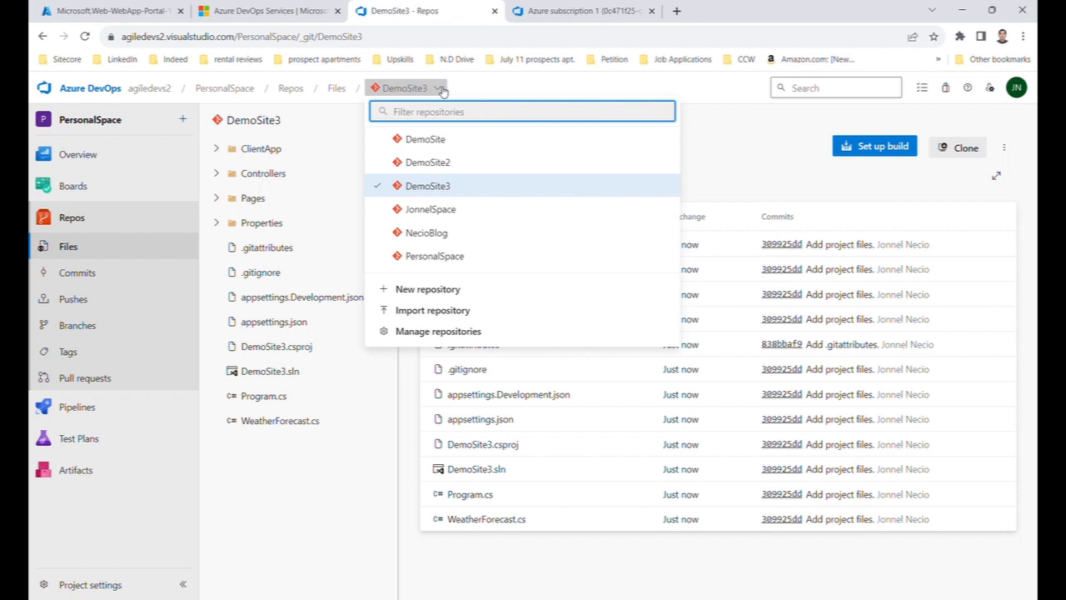
Switch to the DemoSite repository and view its branches
click(442, 141)
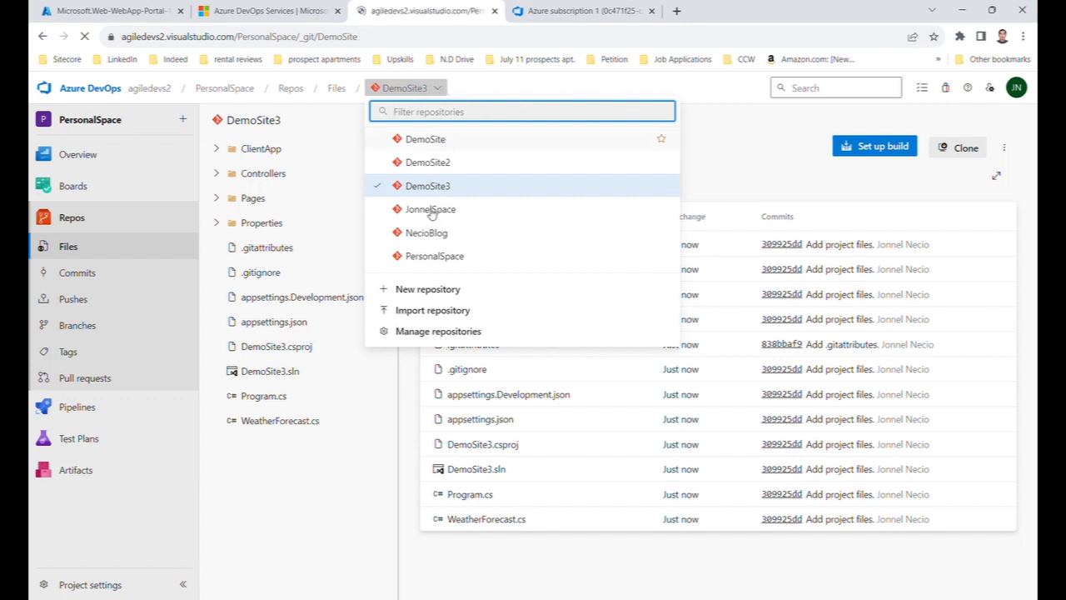
click(95, 326)
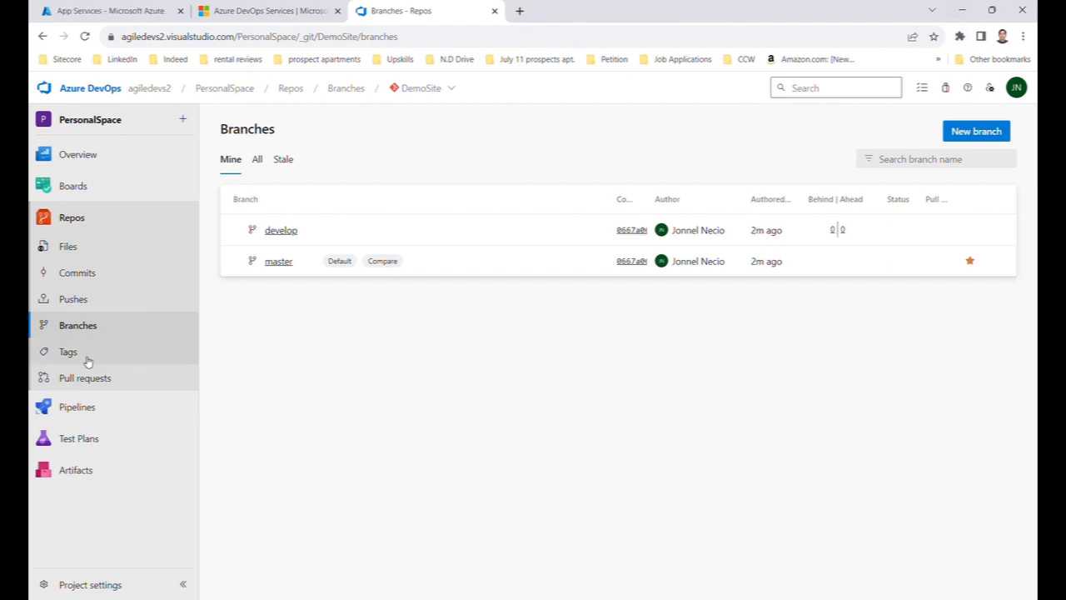
Start a new pipeline in the PersonalSpace project using the classic editor instead of YAML
click(93, 407)
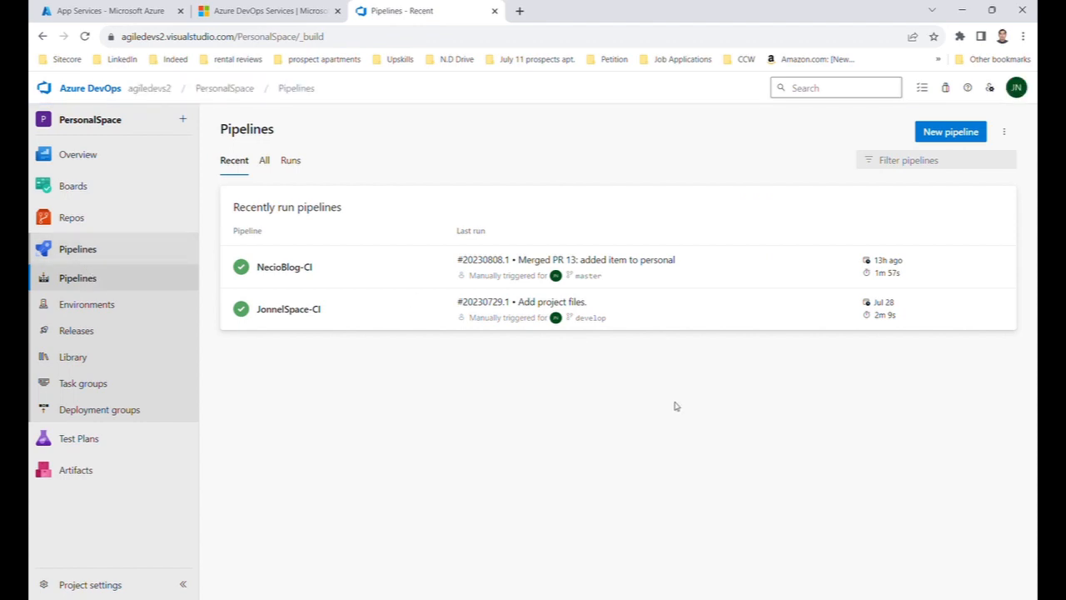
click(954, 135)
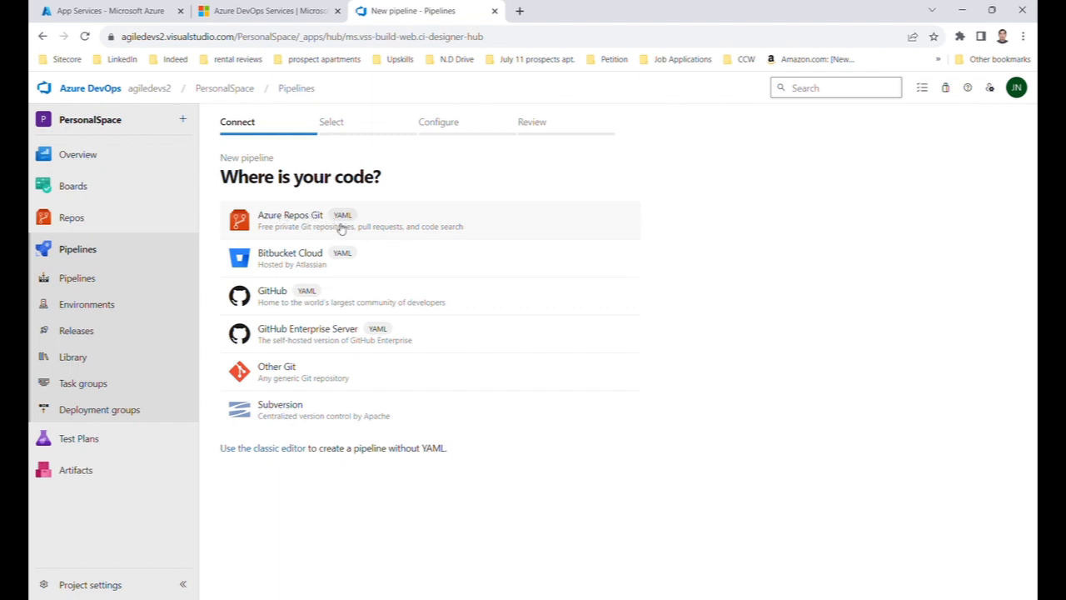
click(255, 450)
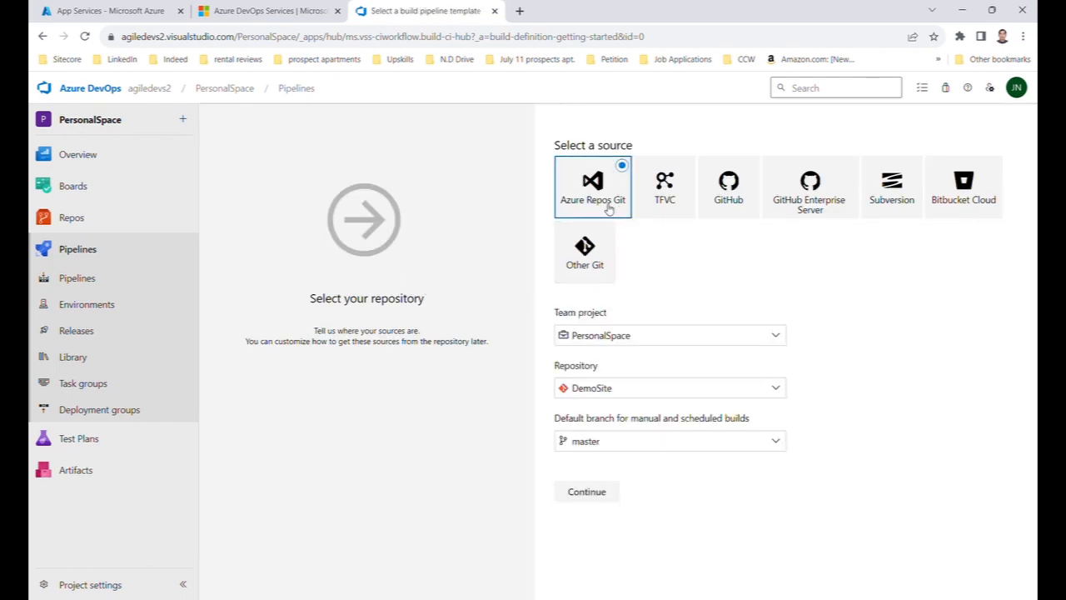
Check the team project, repository and branch choices, and continue with DemoSite's master branch from Azure Repos Git as the source
click(777, 337)
click(779, 339)
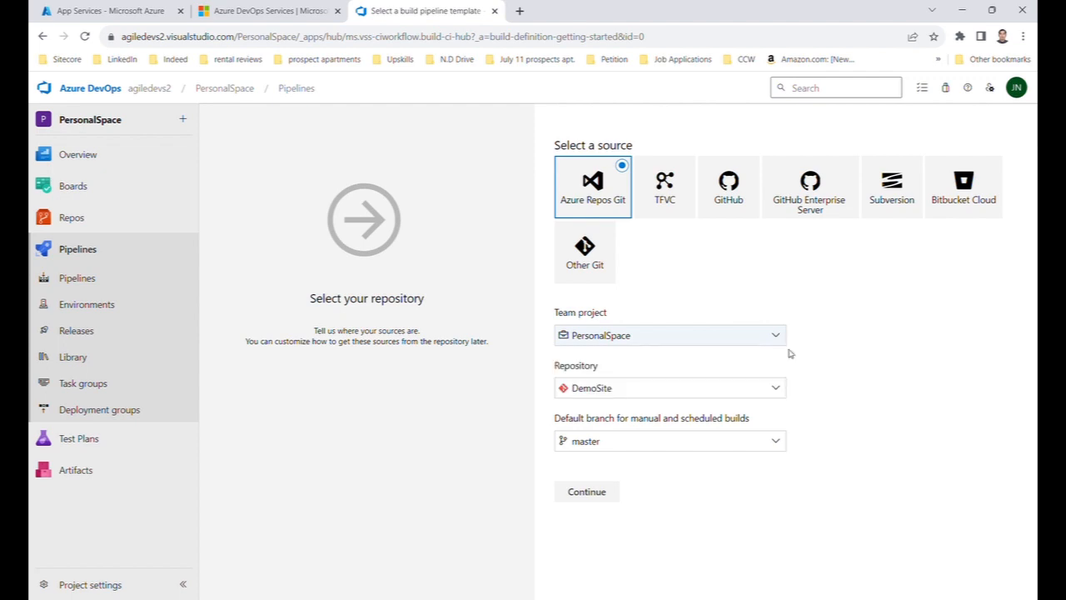
click(782, 391)
click(783, 393)
click(862, 394)
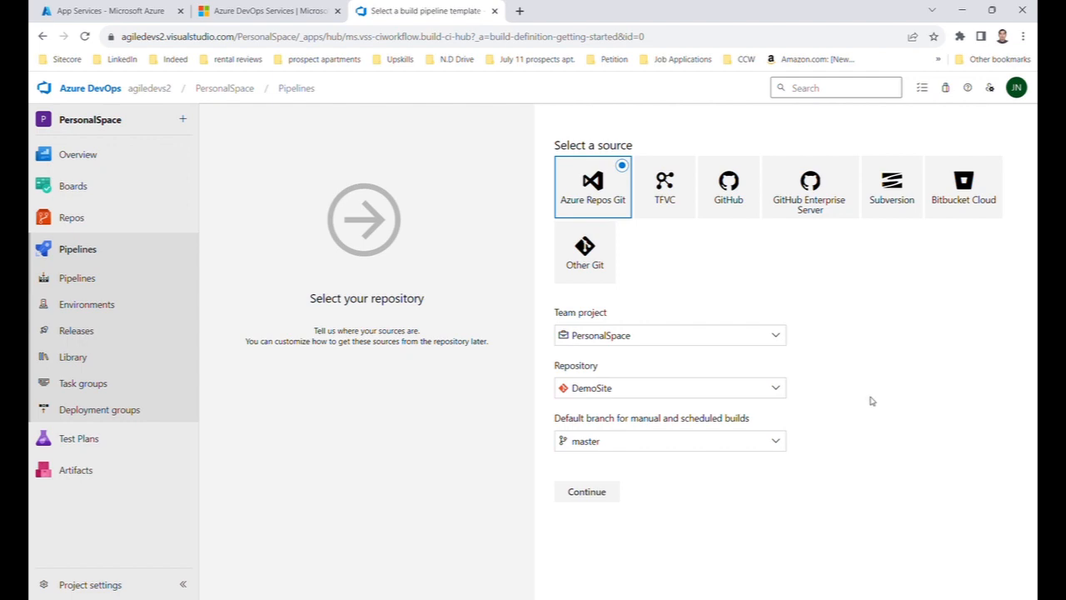
click(779, 441)
click(783, 441)
click(777, 442)
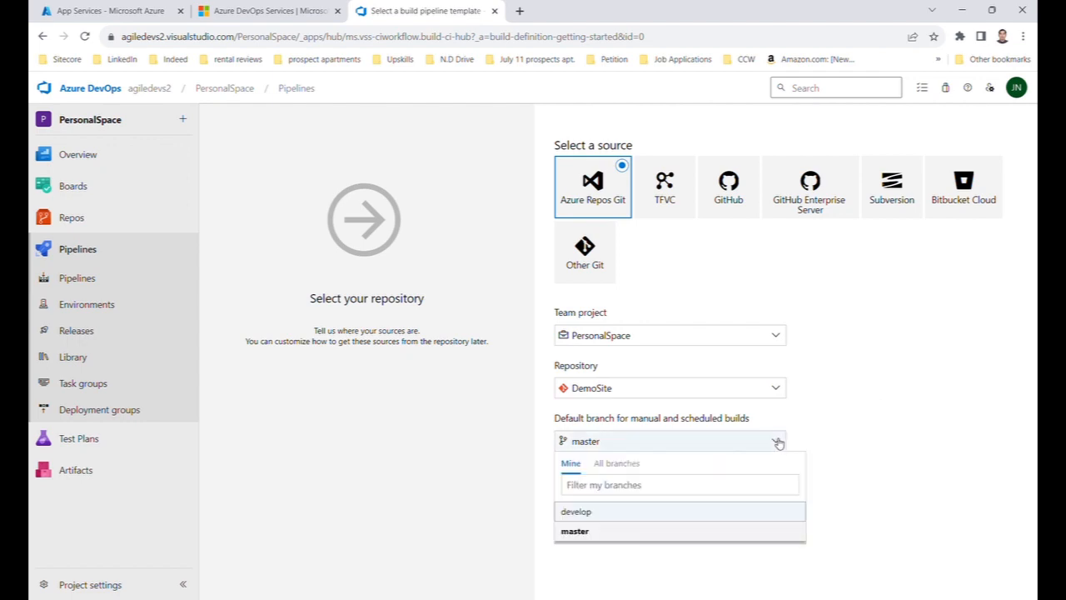
click(896, 425)
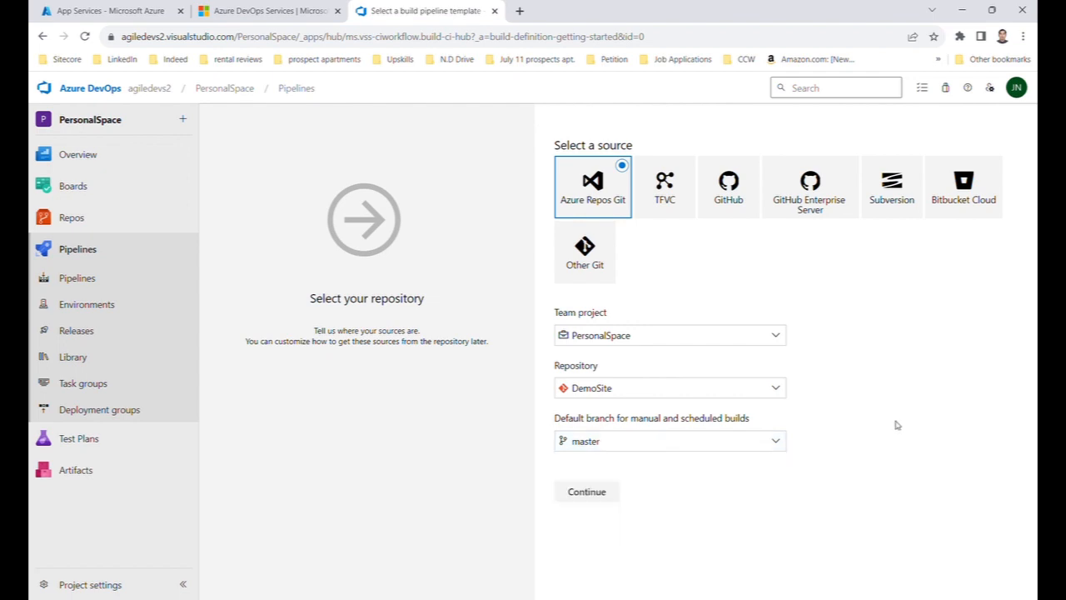
click(586, 491)
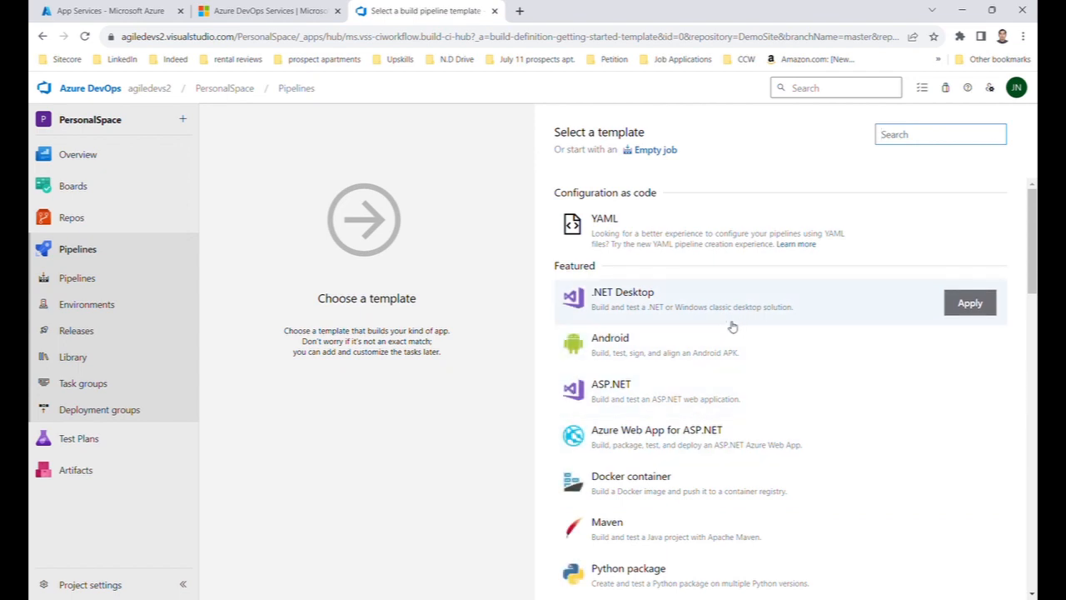
Apply the ASP.NET Core template to the new build pipeline
scroll(732, 327, down, 5)
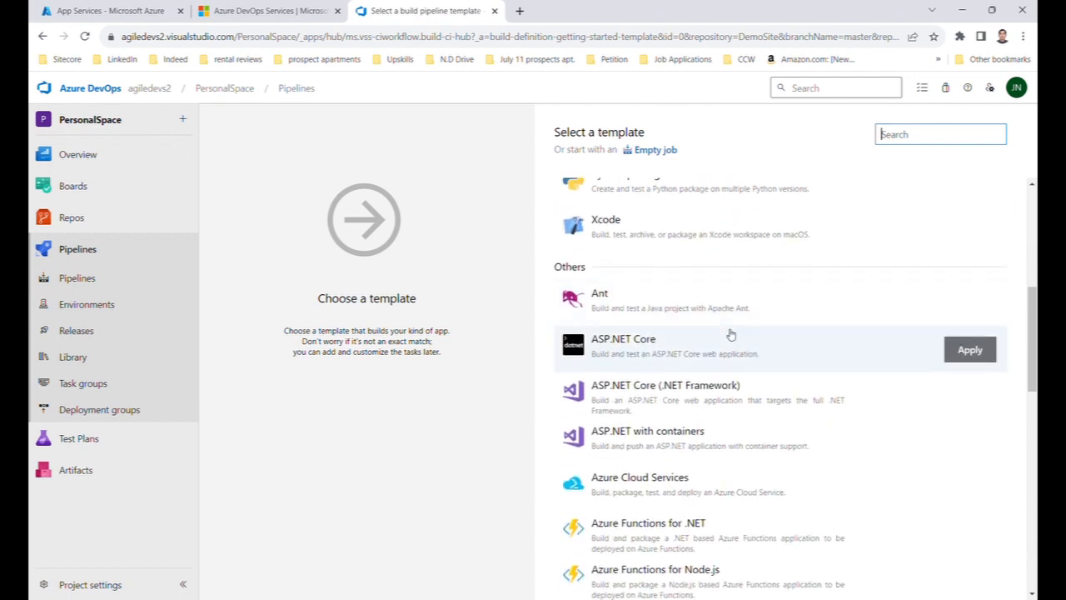
click(702, 351)
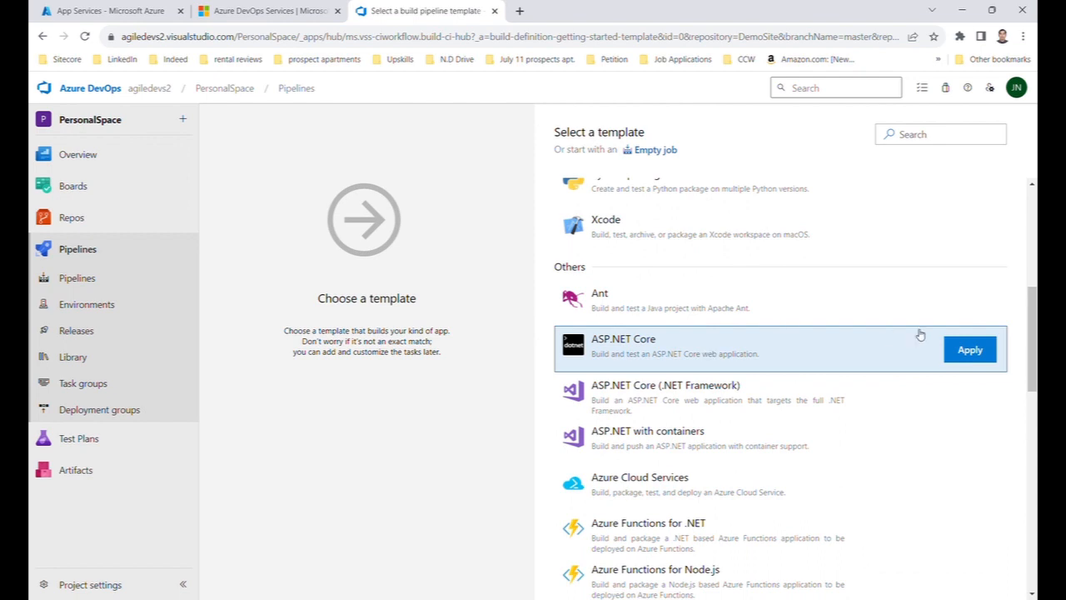
click(970, 350)
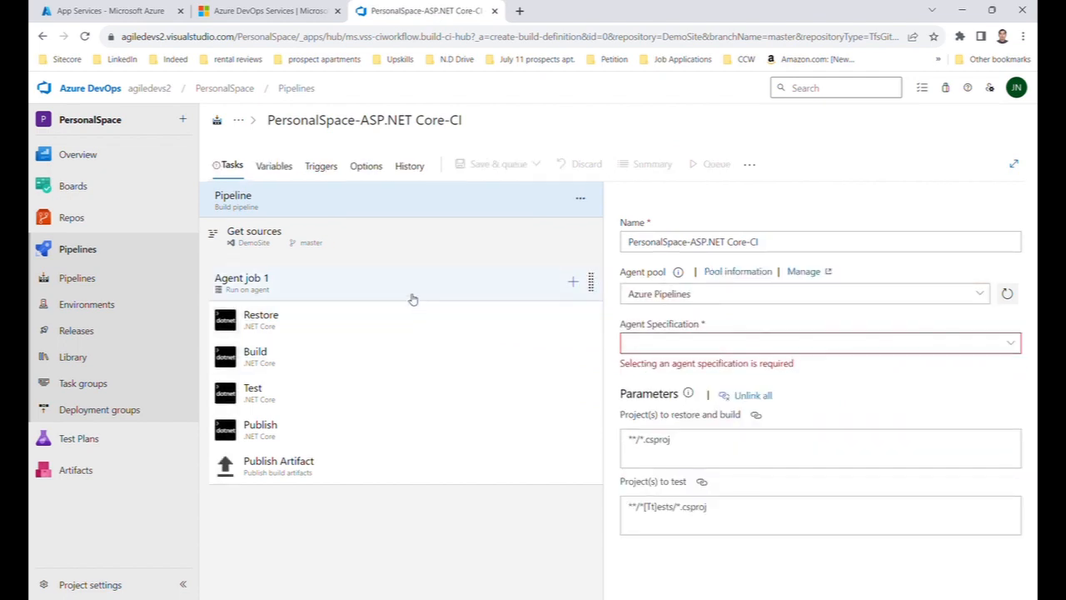
Look through the settings of the Restore, Build, Test, Publish and Publish Artifact tasks in Agent job 1
mouse_move(192, 190)
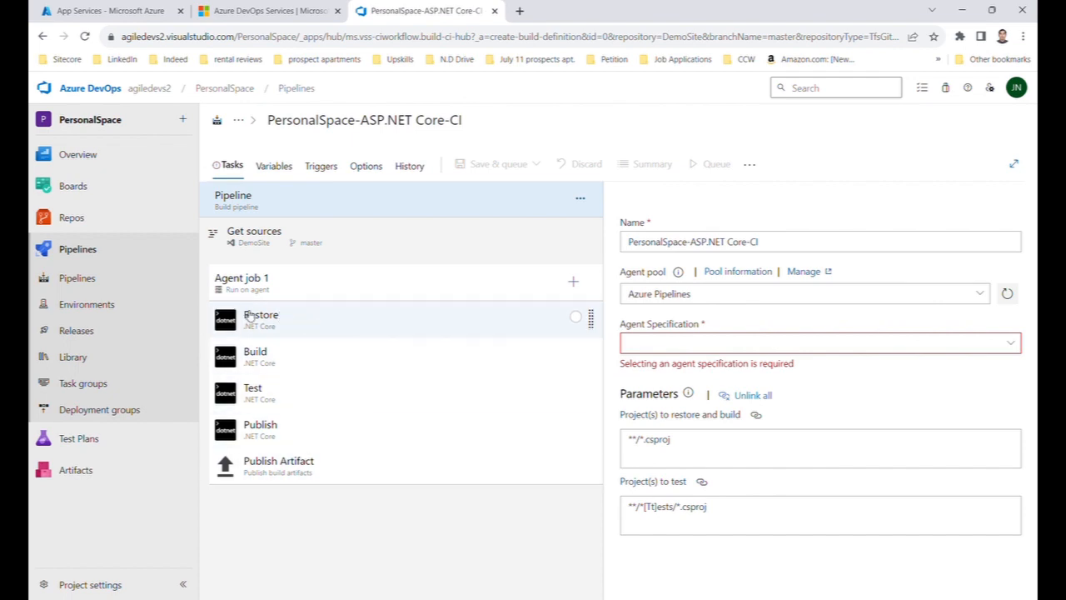
click(329, 319)
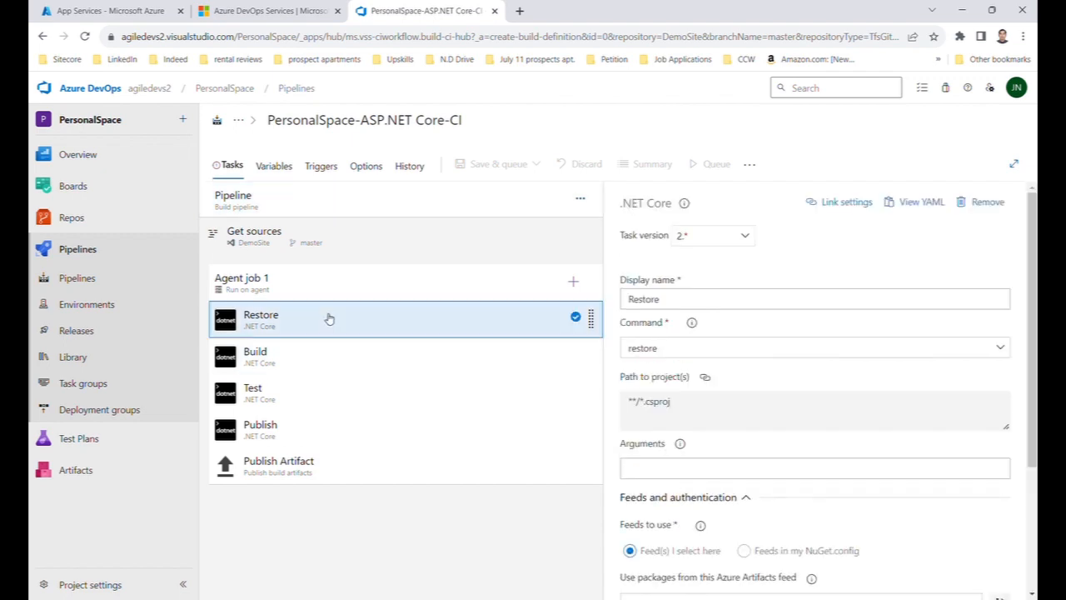
click(333, 352)
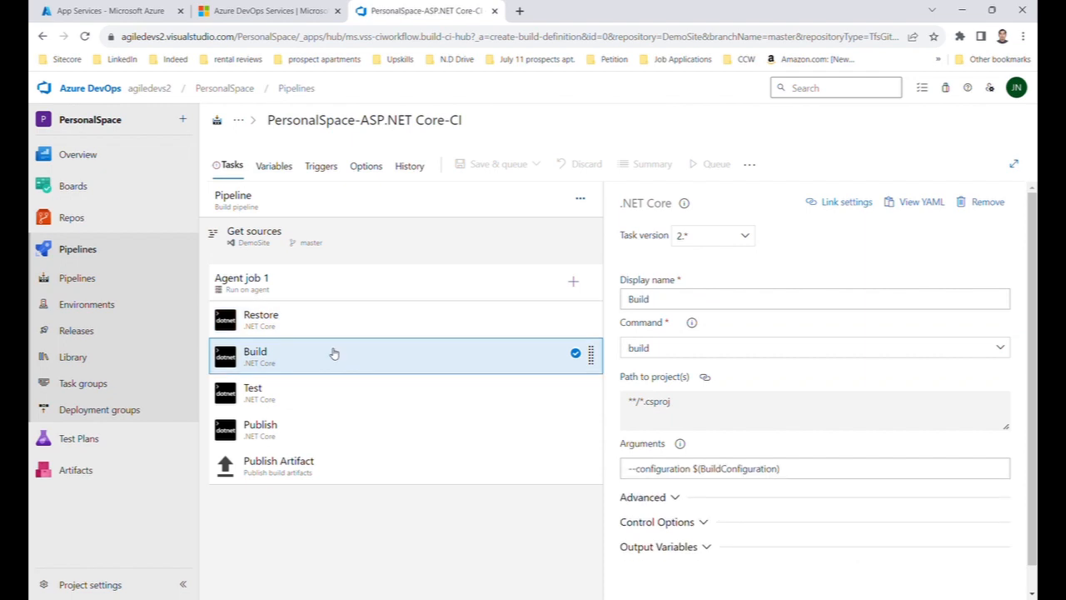
click(341, 392)
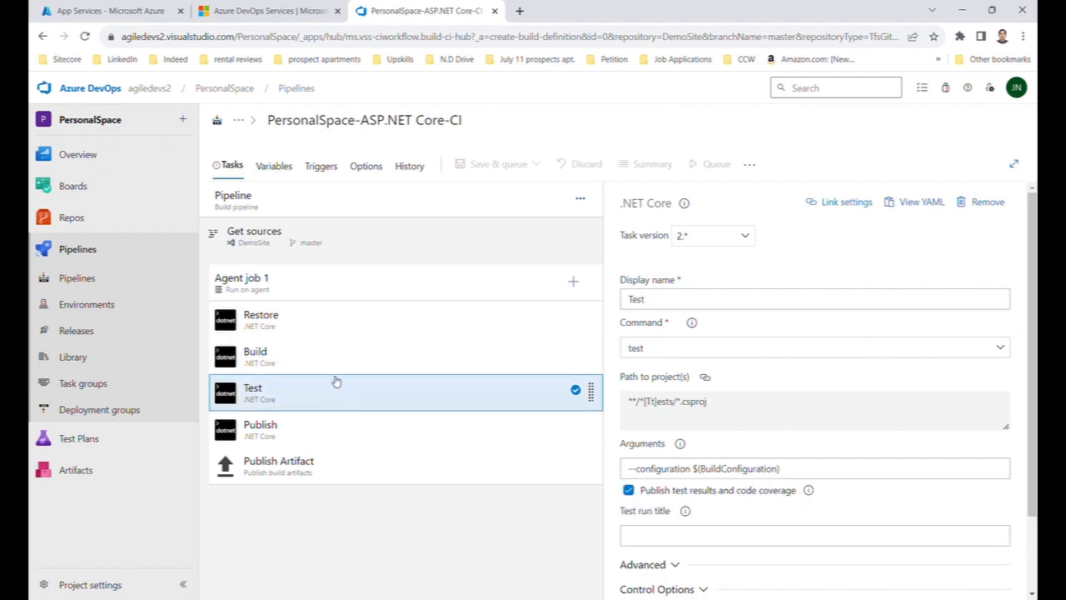
scroll(902, 444, down, 2)
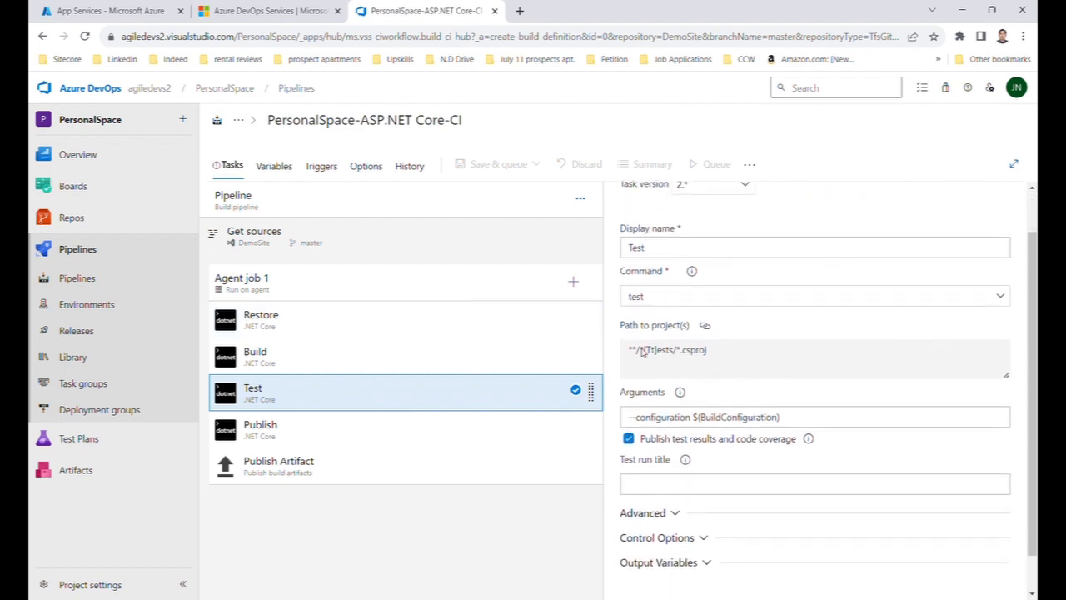
click(445, 430)
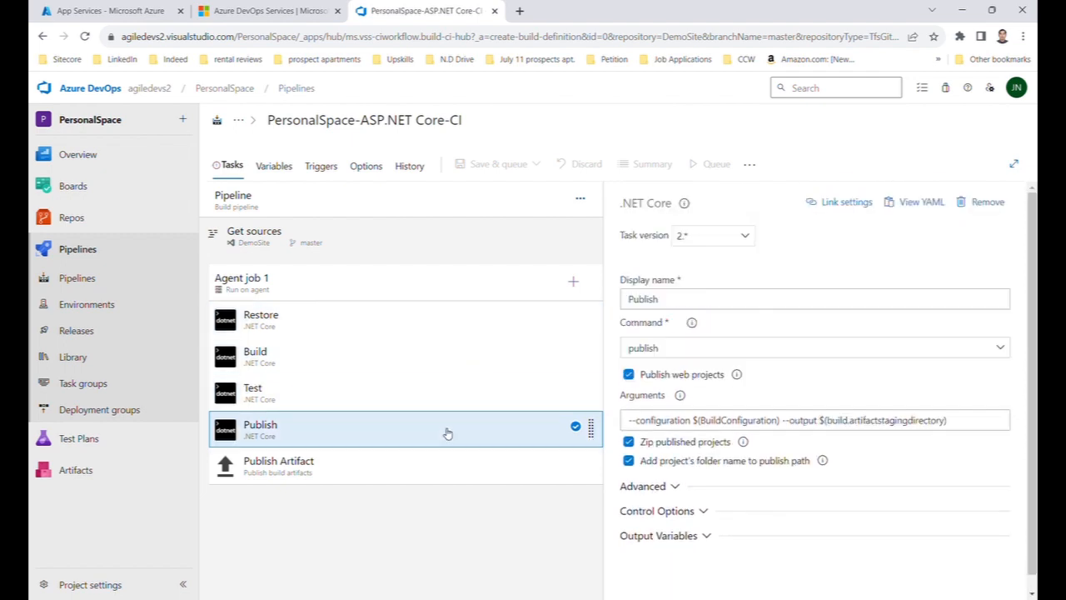
click(449, 457)
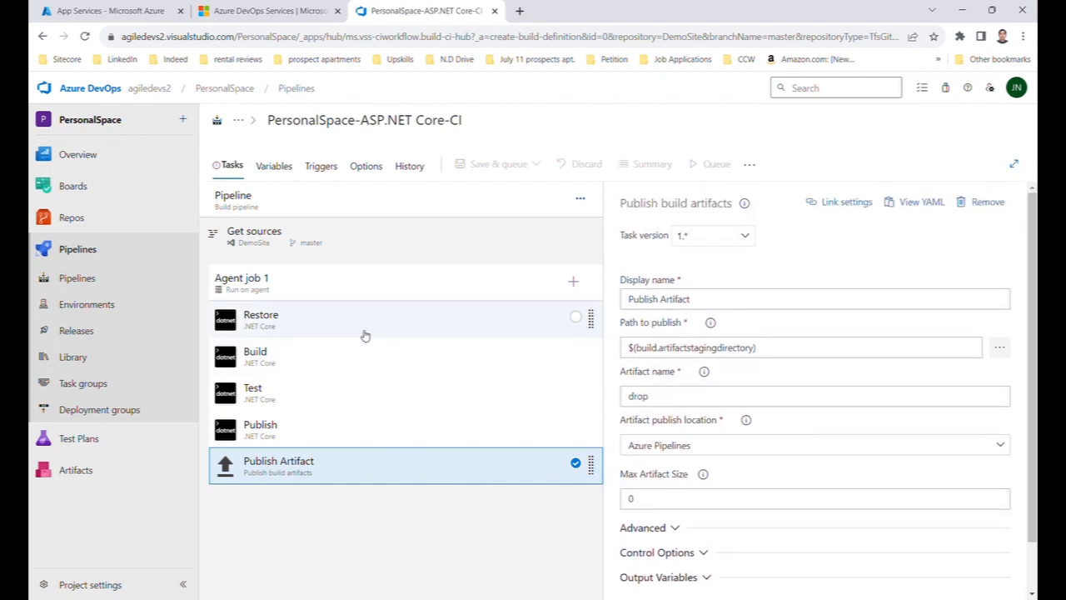
Review the pipeline's Get sources settings, including repository, default branch, clean and tag options
click(357, 241)
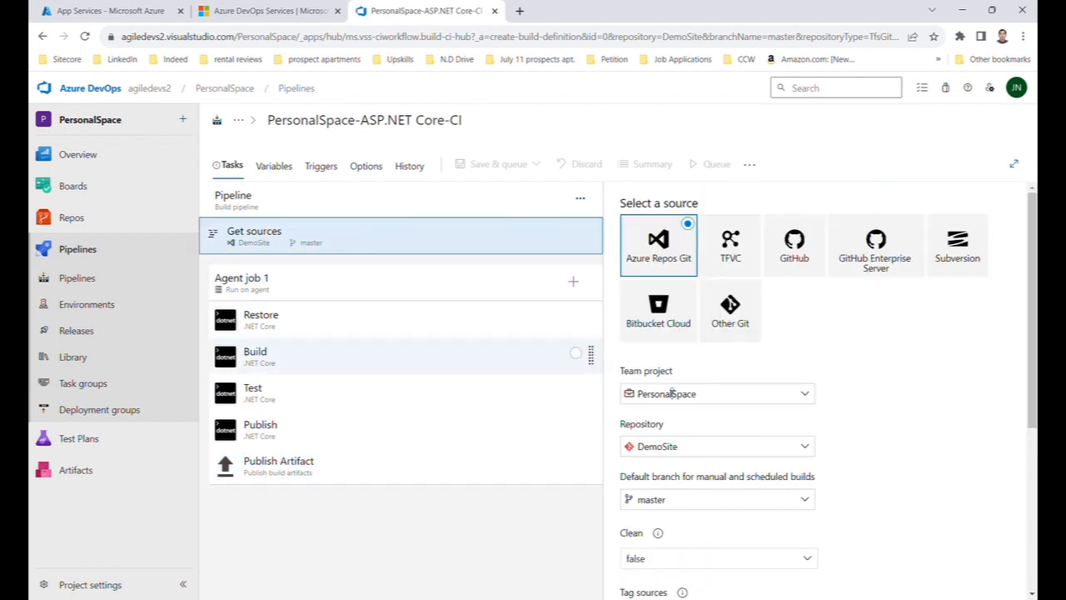
scroll(702, 391, down, 2)
scroll(766, 406, up, 2)
scroll(778, 404, down, 2)
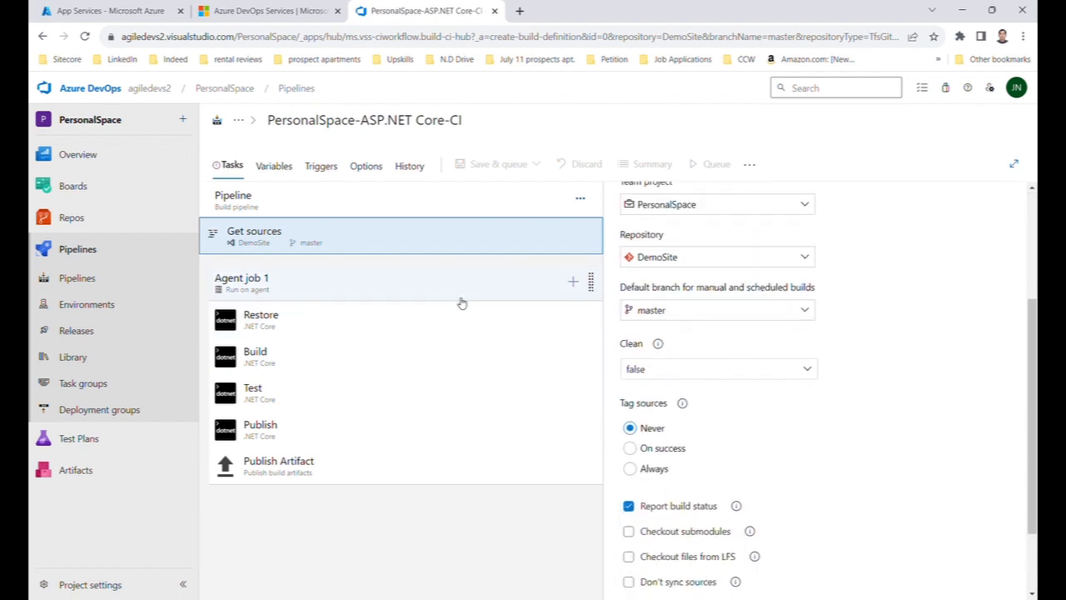
Examine the Build task's command, project path and arguments
click(416, 323)
click(386, 358)
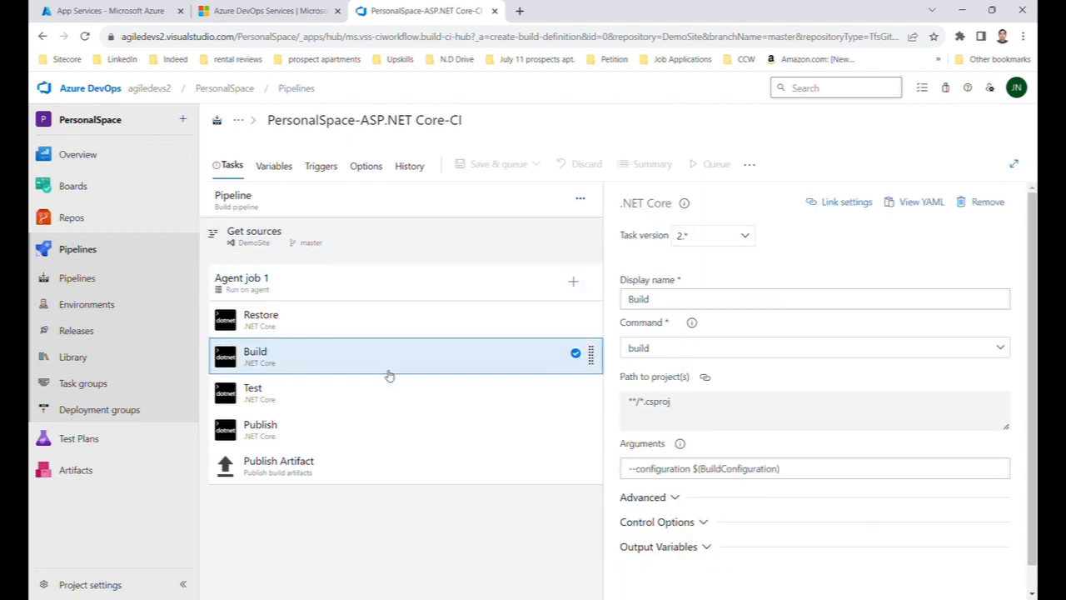
scroll(817, 350, down, 1)
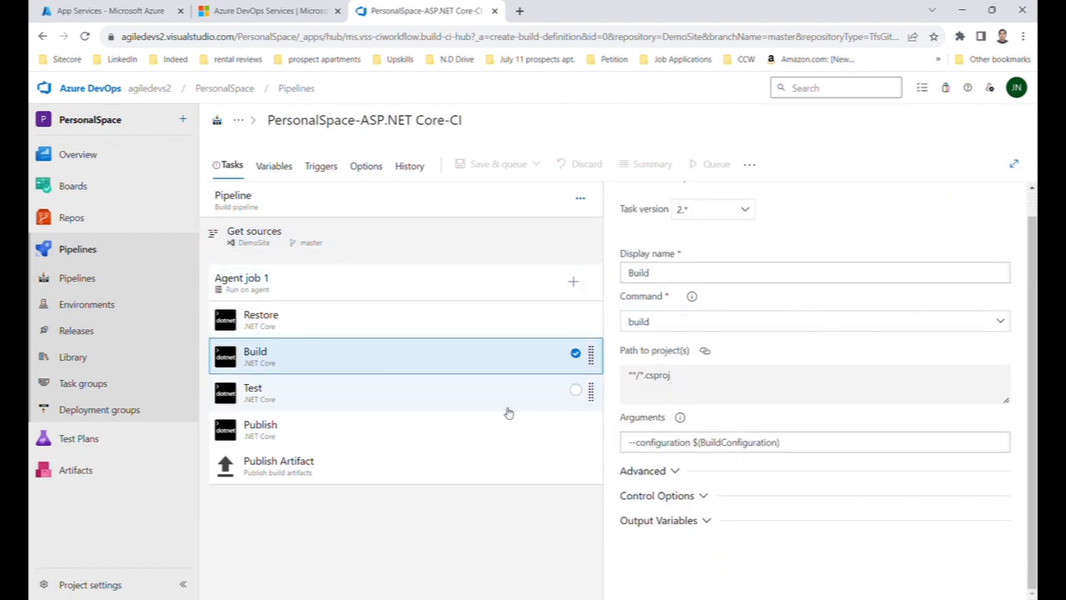
scroll(716, 410, up, 1)
scroll(722, 407, down, 1)
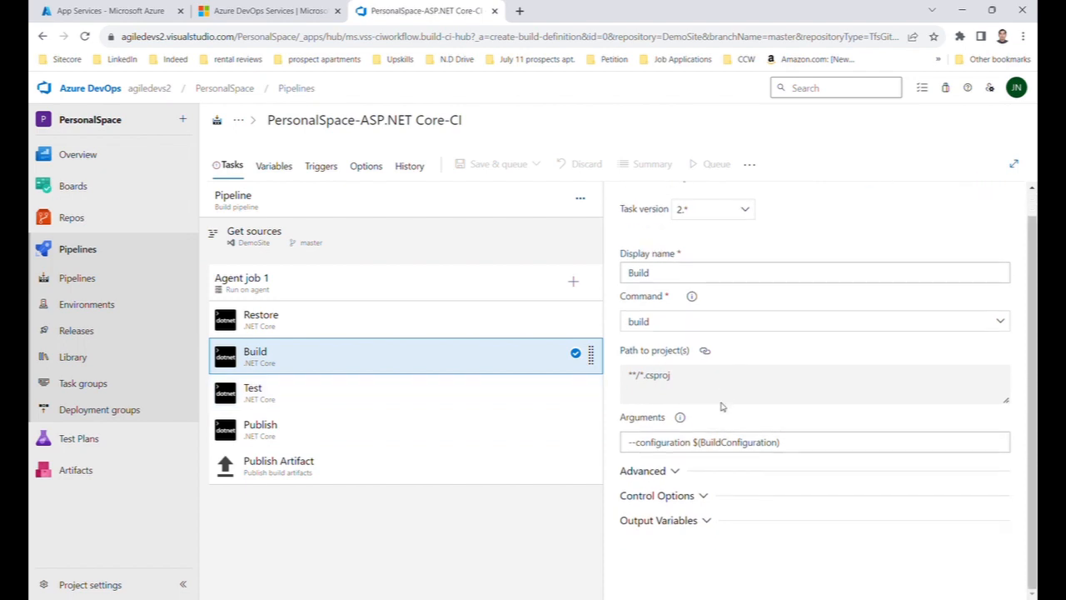
Examine the options of the Publish and Publish Artifact tasks
click(404, 395)
click(378, 432)
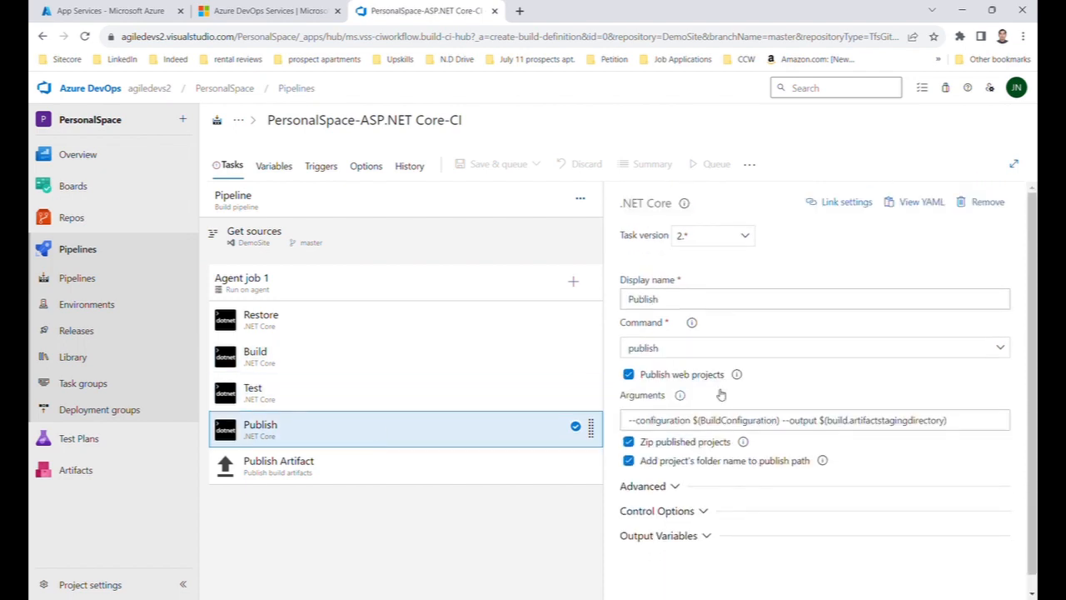
scroll(731, 333, down, 1)
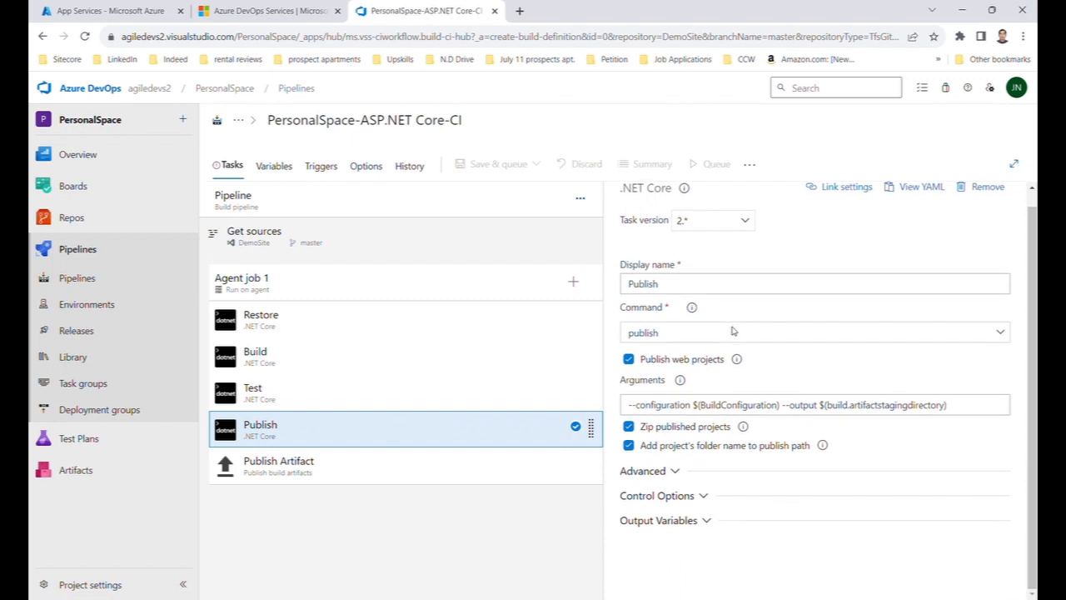
click(355, 464)
scroll(788, 447, down, 2)
scroll(641, 454, up, 2)
click(408, 429)
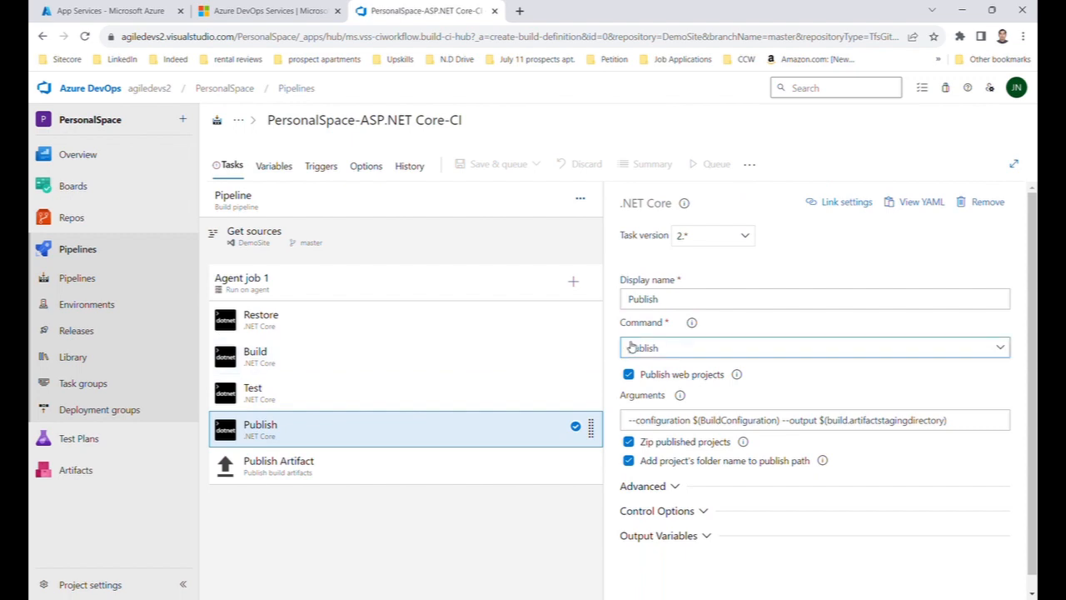
Recheck the Test task and the Restore task's feed and authentication settings
click(336, 391)
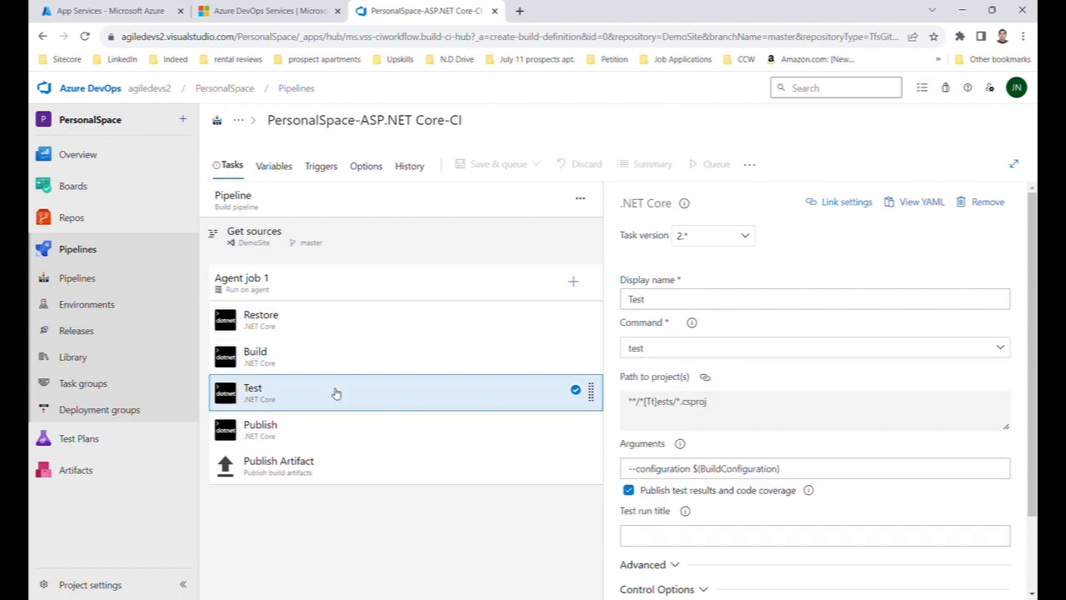
click(319, 317)
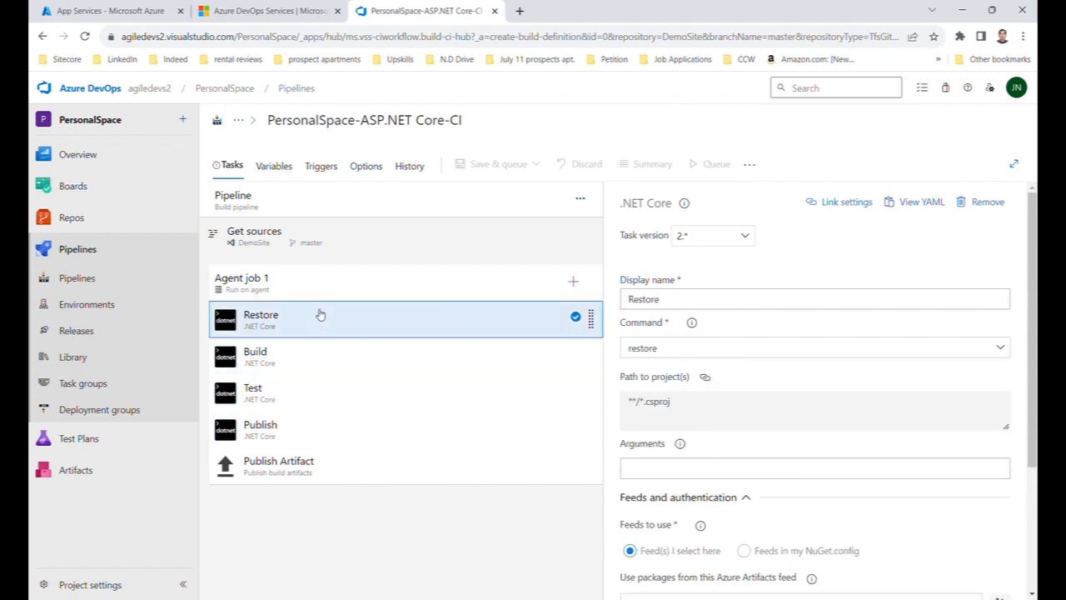
scroll(718, 476, down, 2)
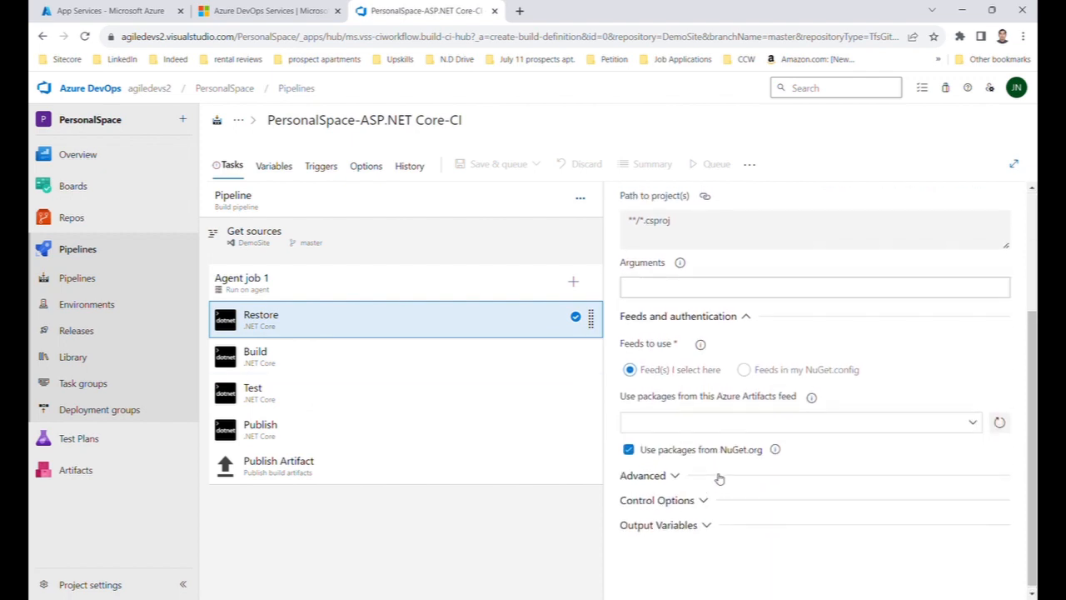
scroll(716, 470, up, 2)
Set Agent job 1's agent pool to Azure Pipelines and its agent specification to windows-latest
click(305, 283)
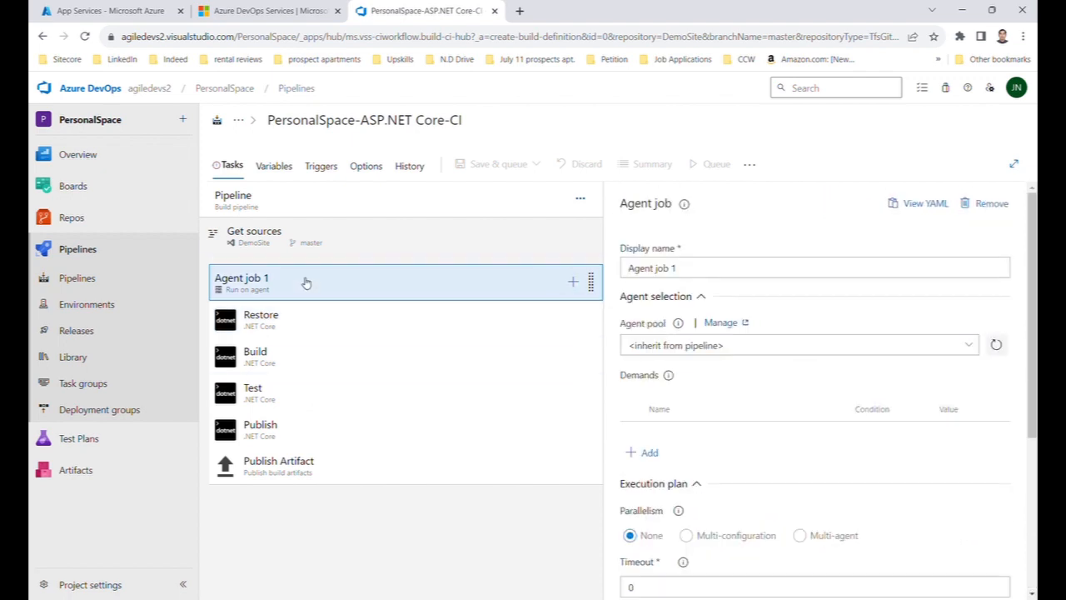
scroll(798, 333, down, 3)
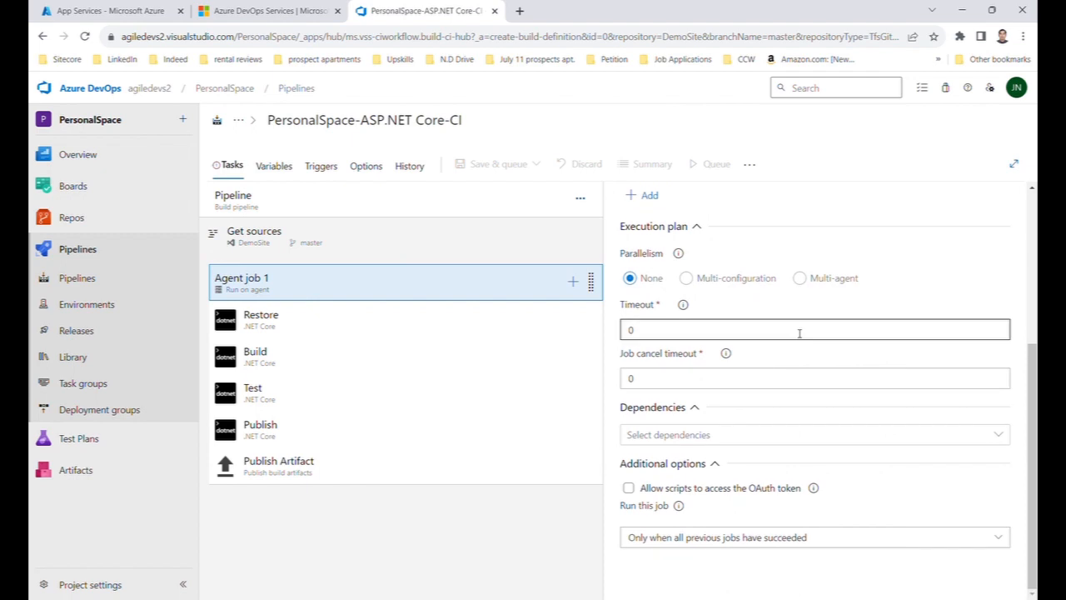
scroll(798, 333, up, 2)
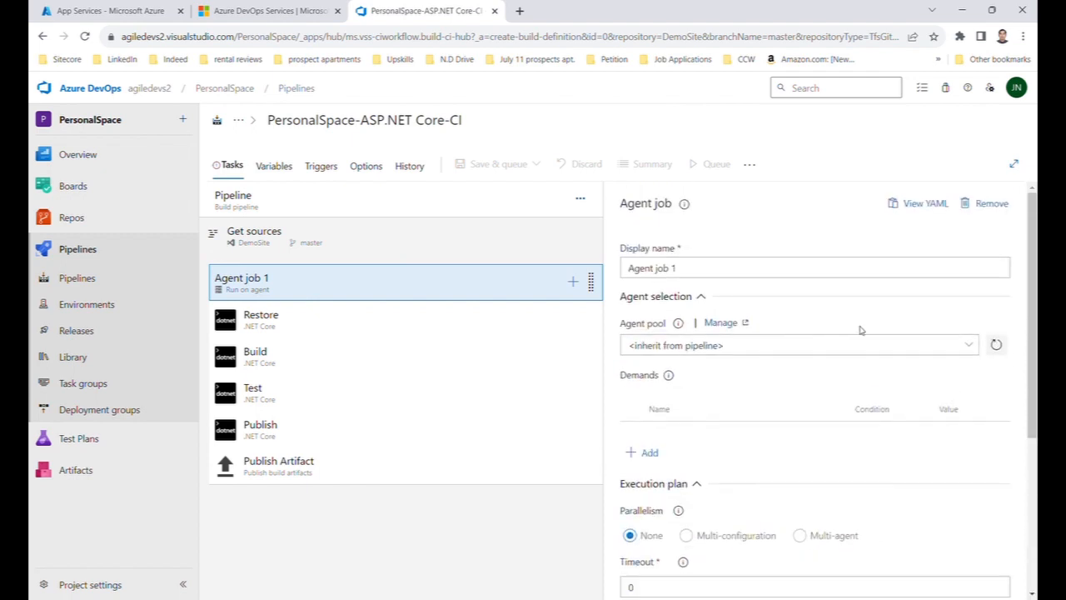
click(967, 347)
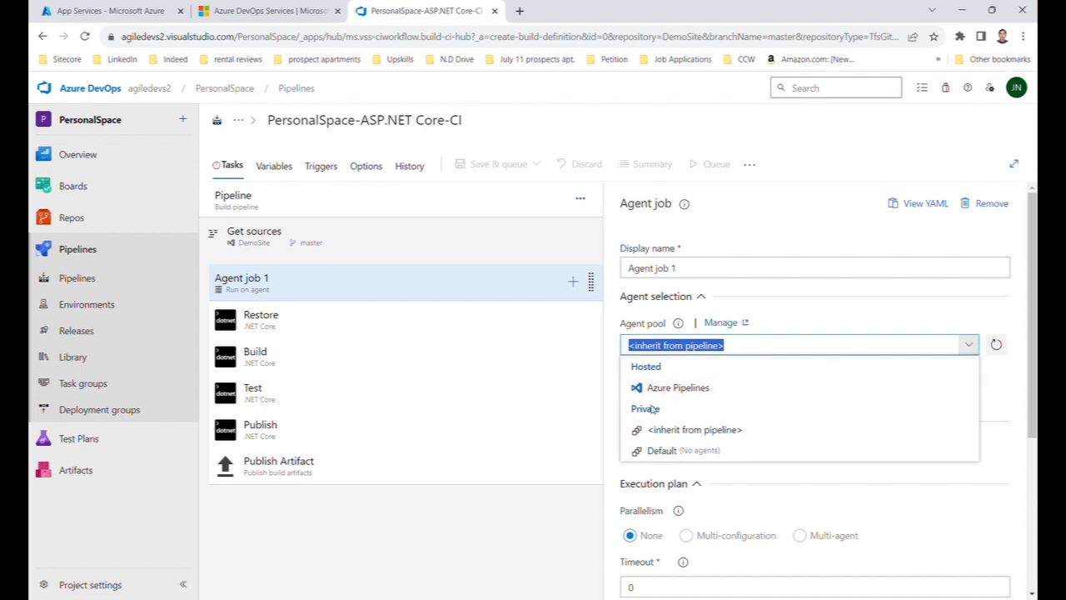
click(748, 392)
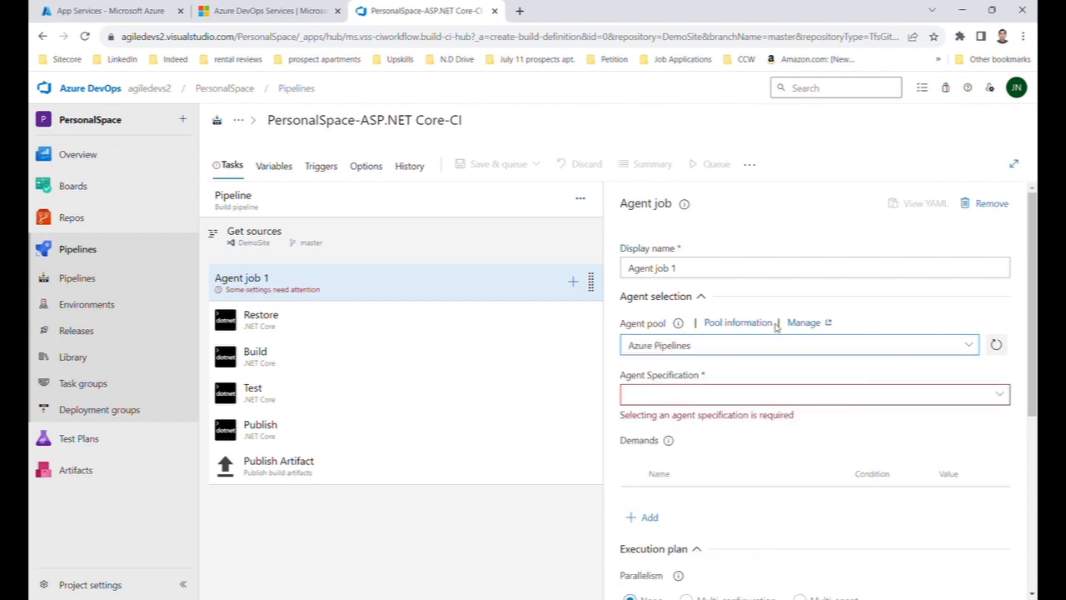
click(709, 398)
scroll(731, 442, down, 2)
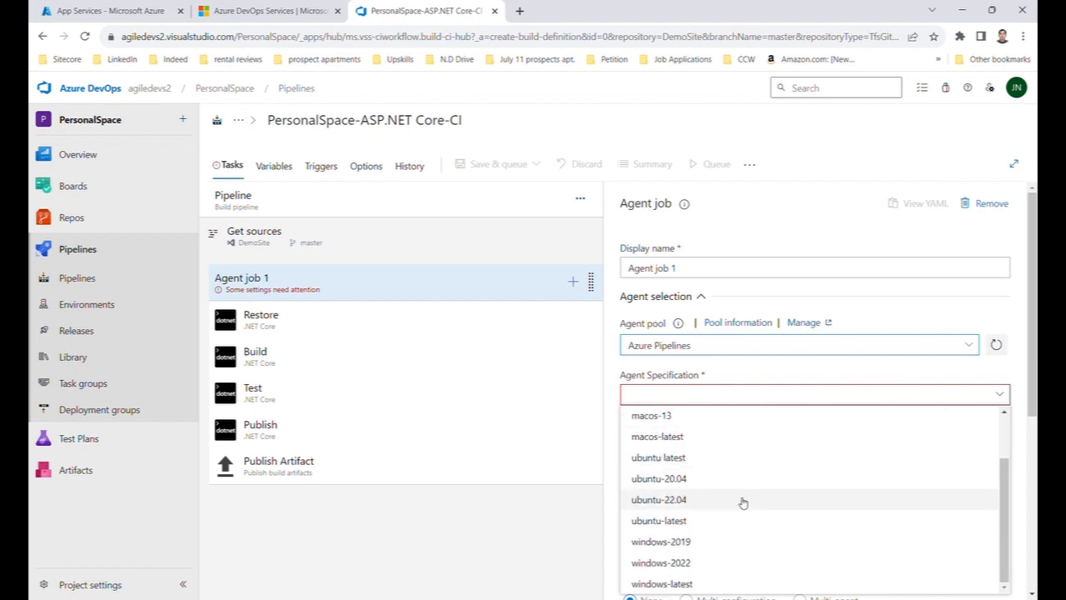
click(683, 584)
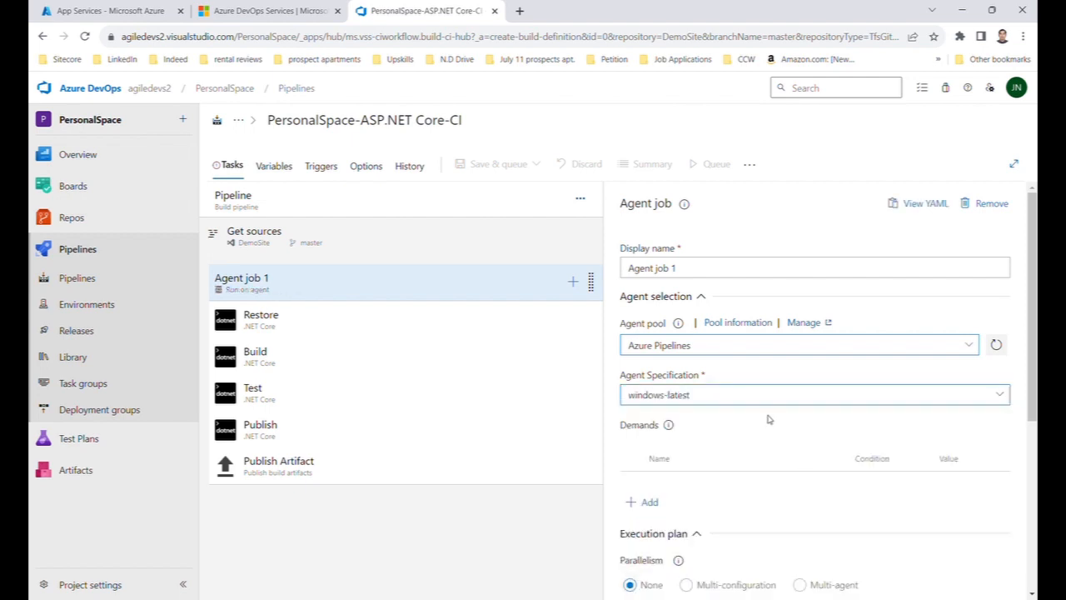
Examine the agent job's demands, execution plan, dependencies and additional options
scroll(821, 430, down, 3)
scroll(820, 430, up, 3)
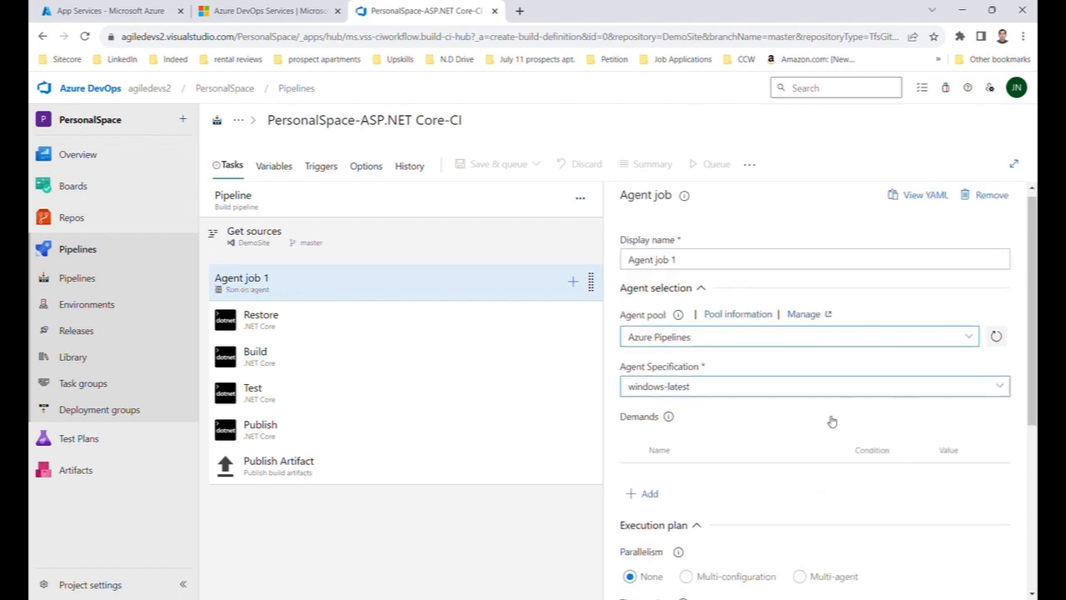
scroll(816, 407, down, 3)
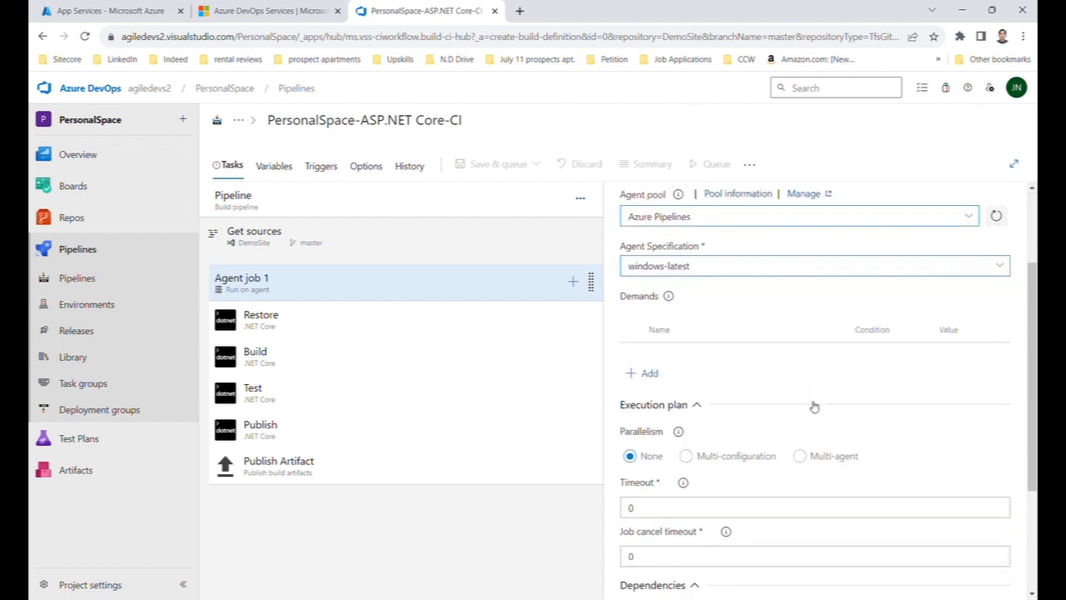
scroll(745, 430, down, 1)
scroll(747, 431, up, 2)
scroll(749, 431, down, 4)
scroll(755, 431, up, 7)
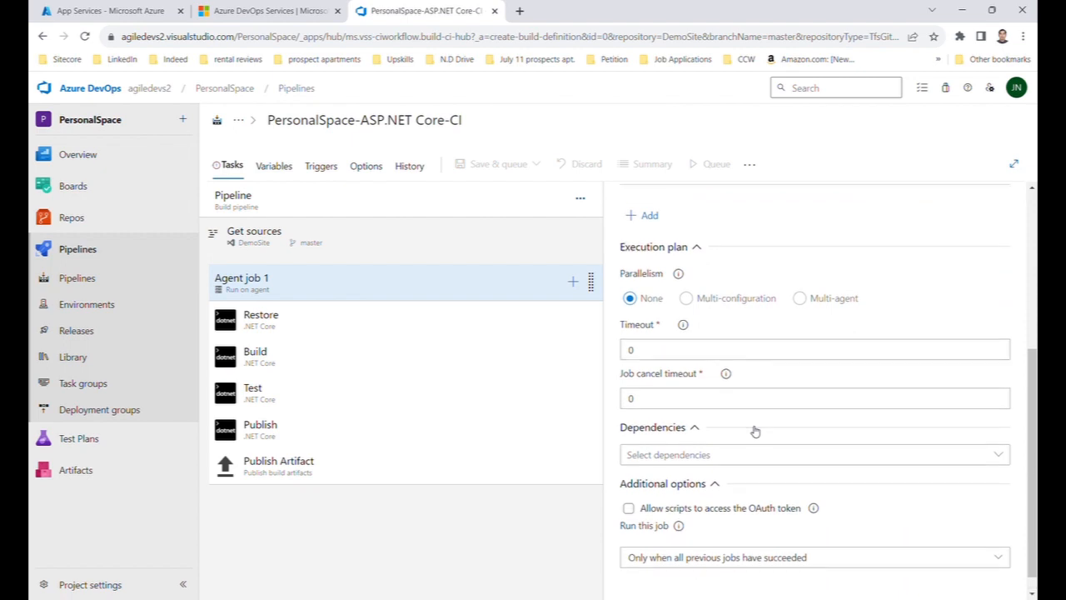
Go through the settings of the Restore, Build and Test tasks once more
click(368, 325)
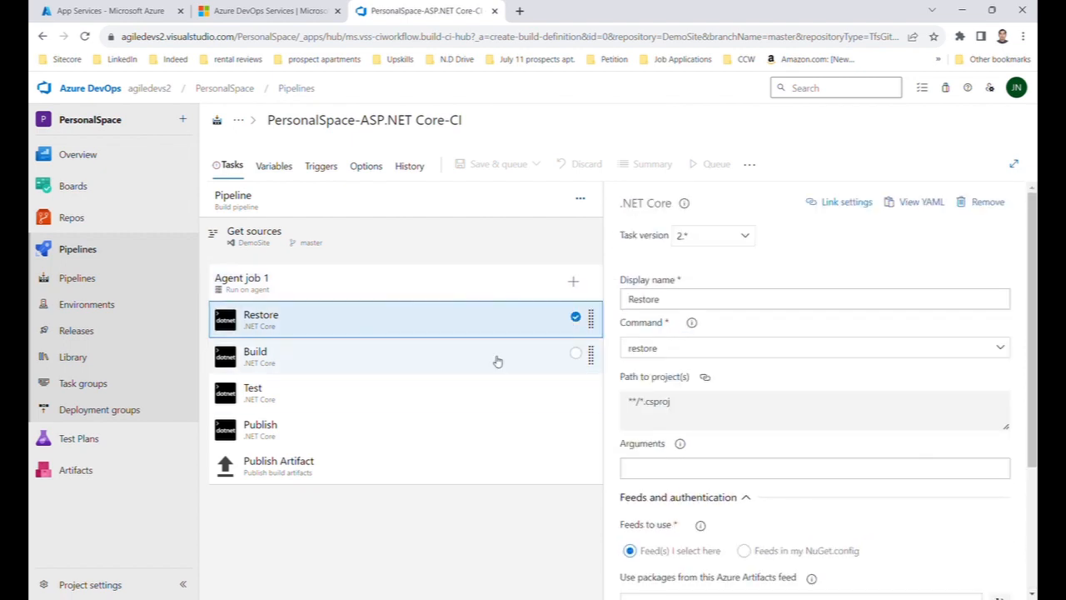
scroll(711, 413, down, 3)
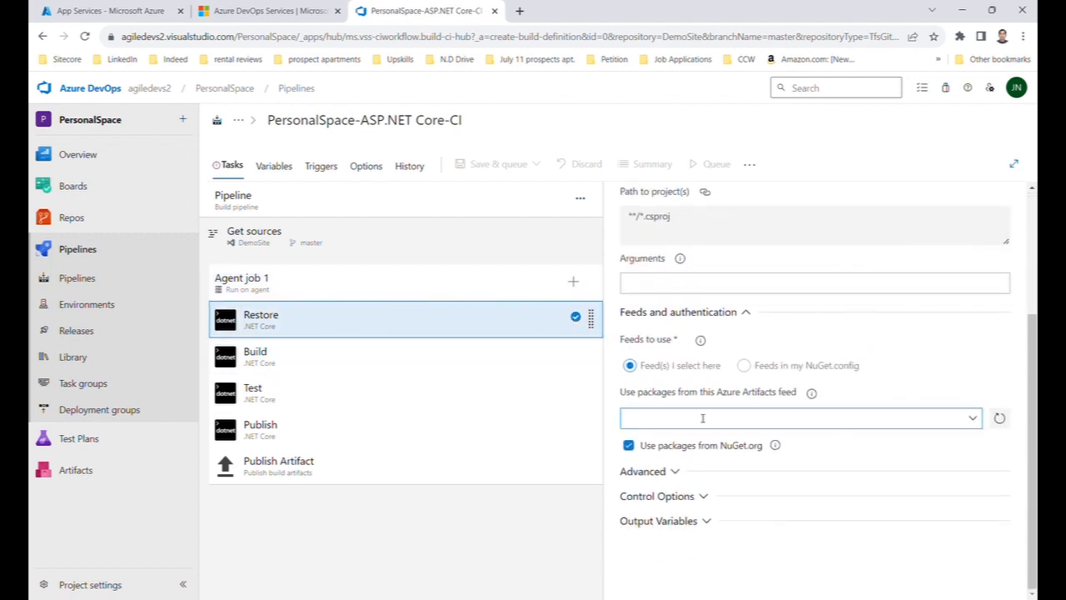
click(352, 357)
click(345, 400)
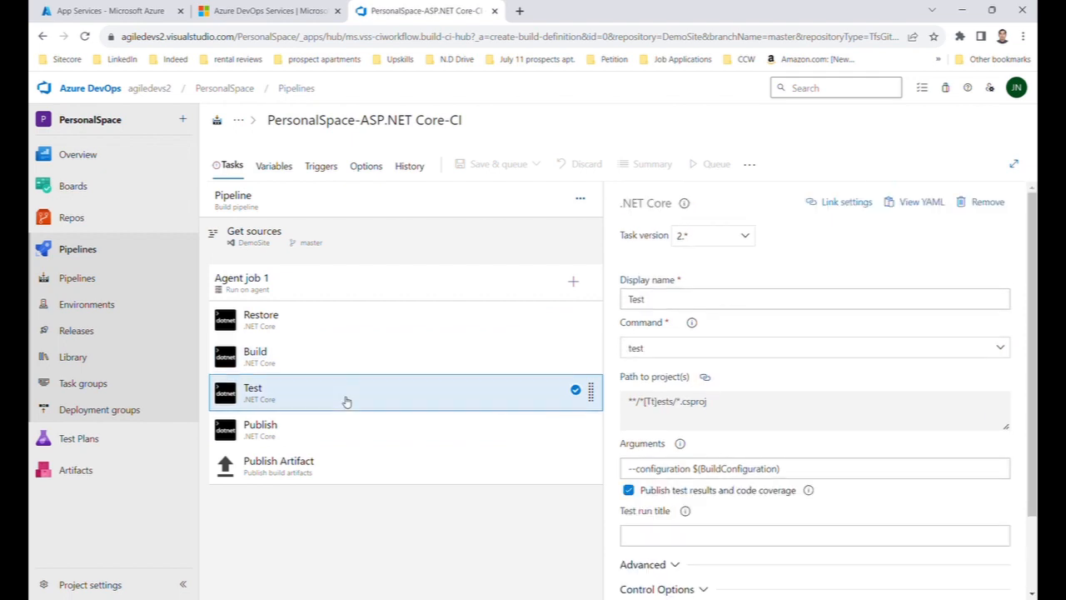
Recheck the Publish task's arguments and the Publish Artifact task's path, artifact name and publish location
click(500, 429)
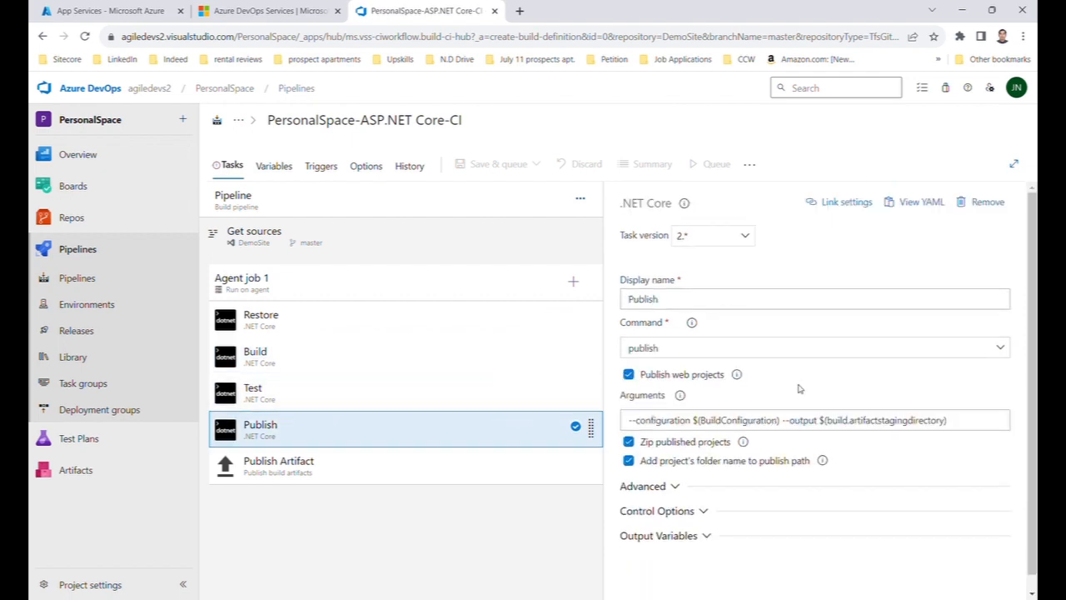
scroll(800, 388, down, 1)
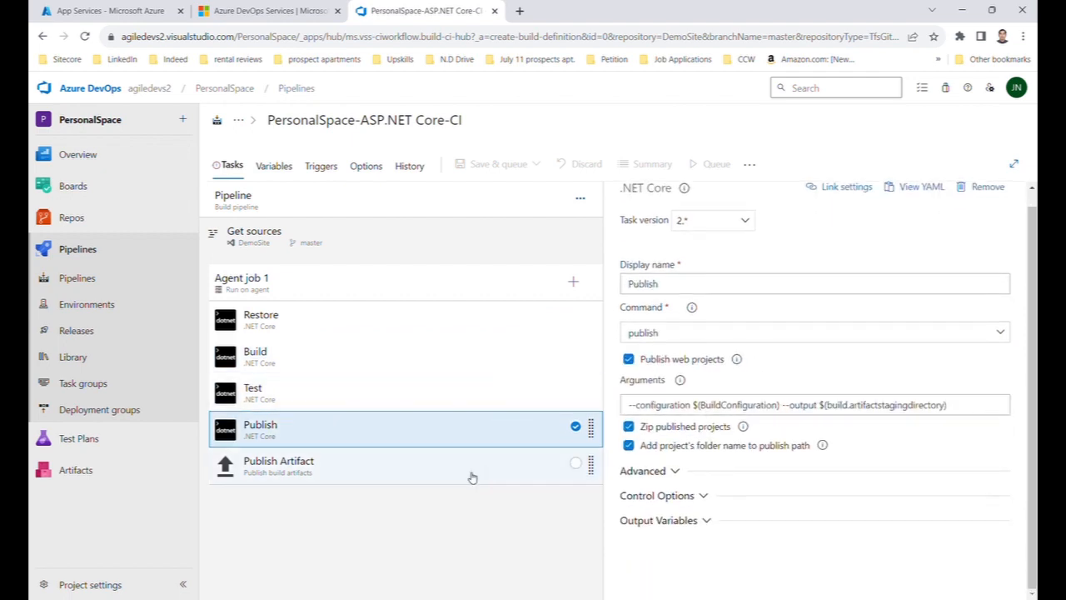
click(421, 466)
scroll(762, 393, down, 1)
scroll(764, 392, up, 1)
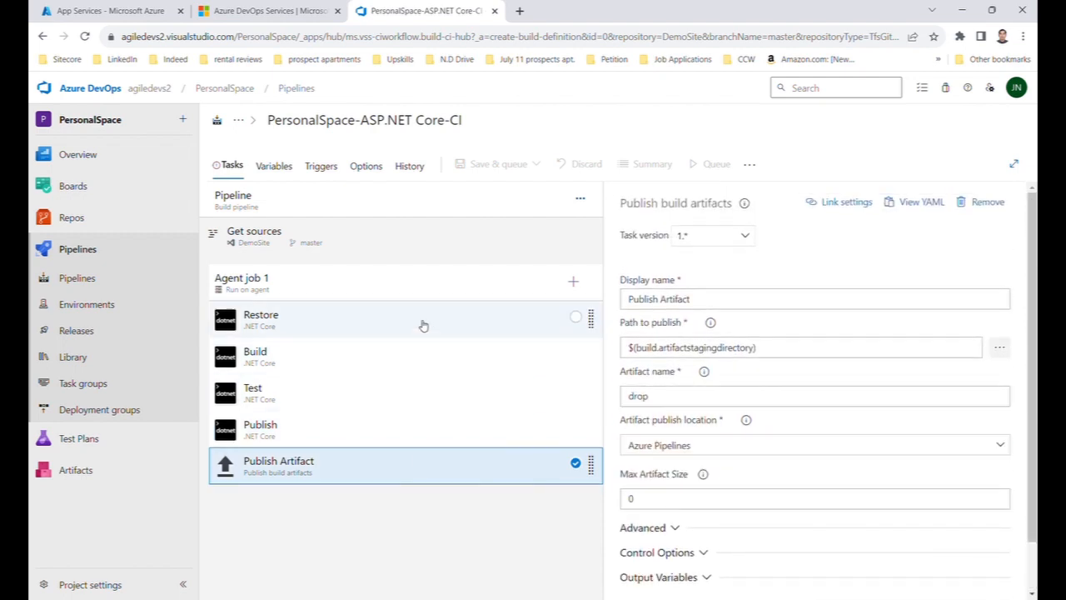
scroll(897, 350, down, 1)
scroll(772, 317, up, 1)
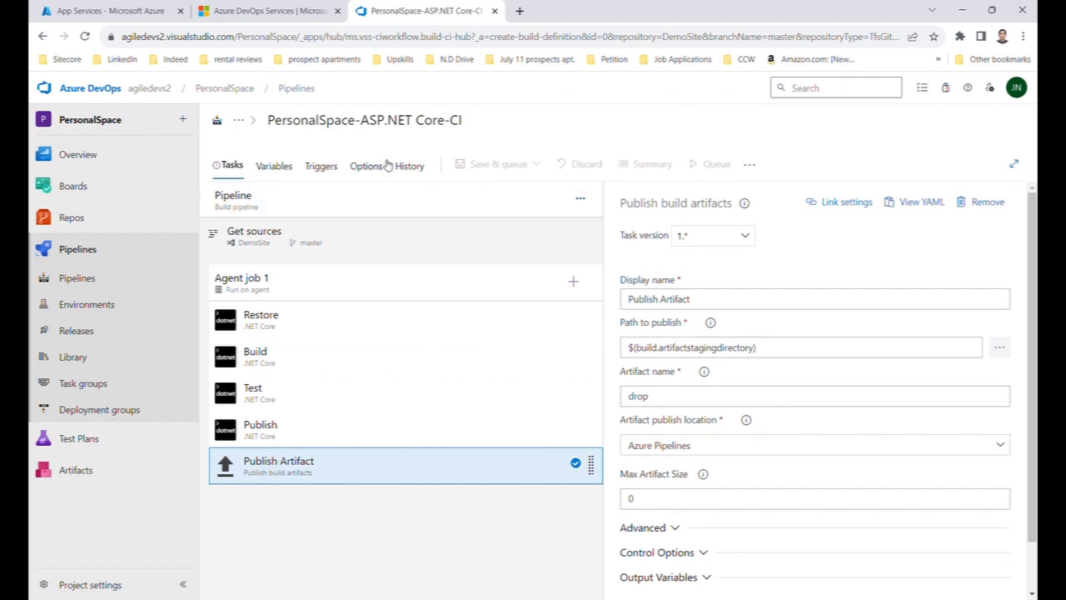
Set the agent specification of the overall build pipeline to windows-latest
click(303, 204)
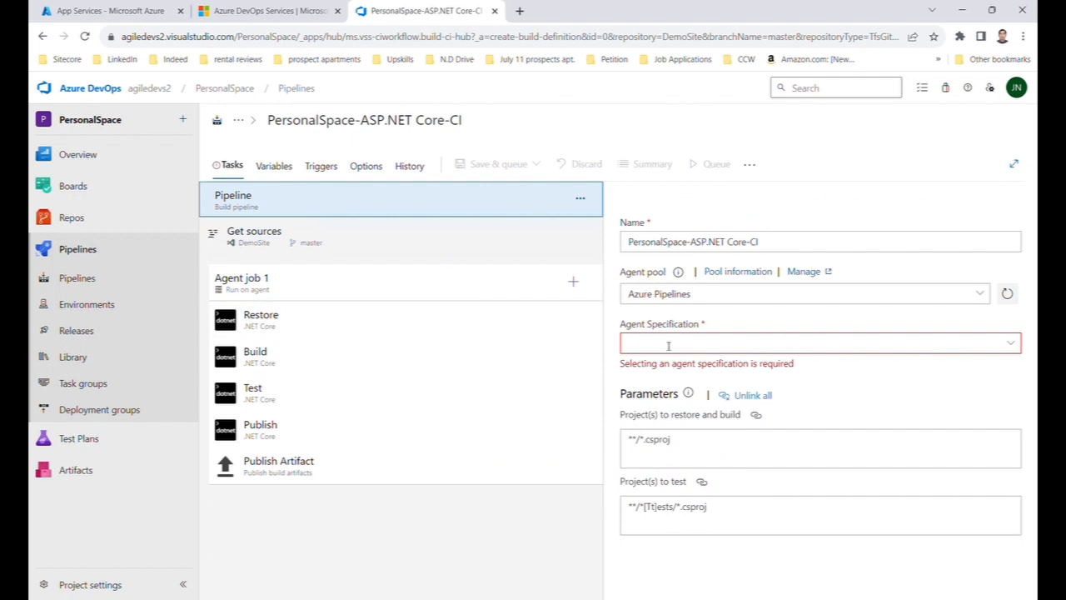
click(841, 343)
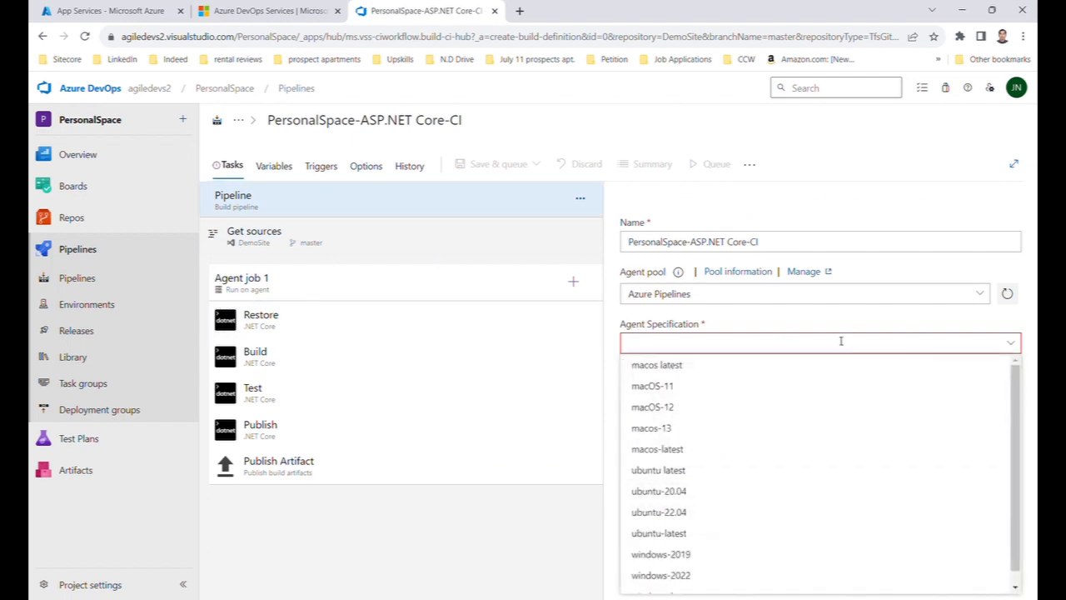
scroll(797, 527, down, 1)
click(767, 583)
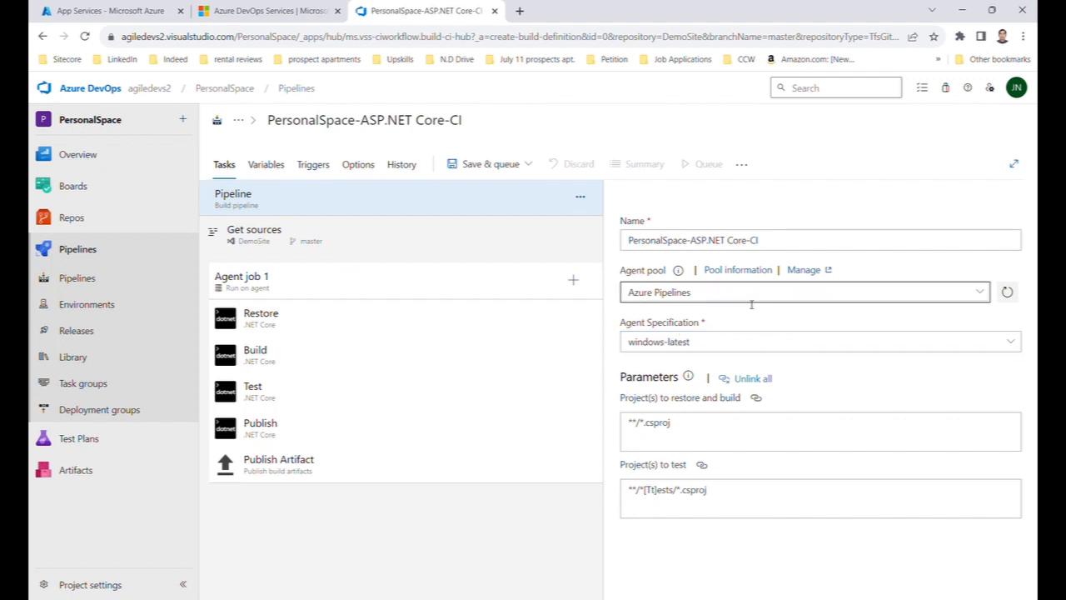
Rename the build pipeline to Core-DemoSite-CI
click(774, 240)
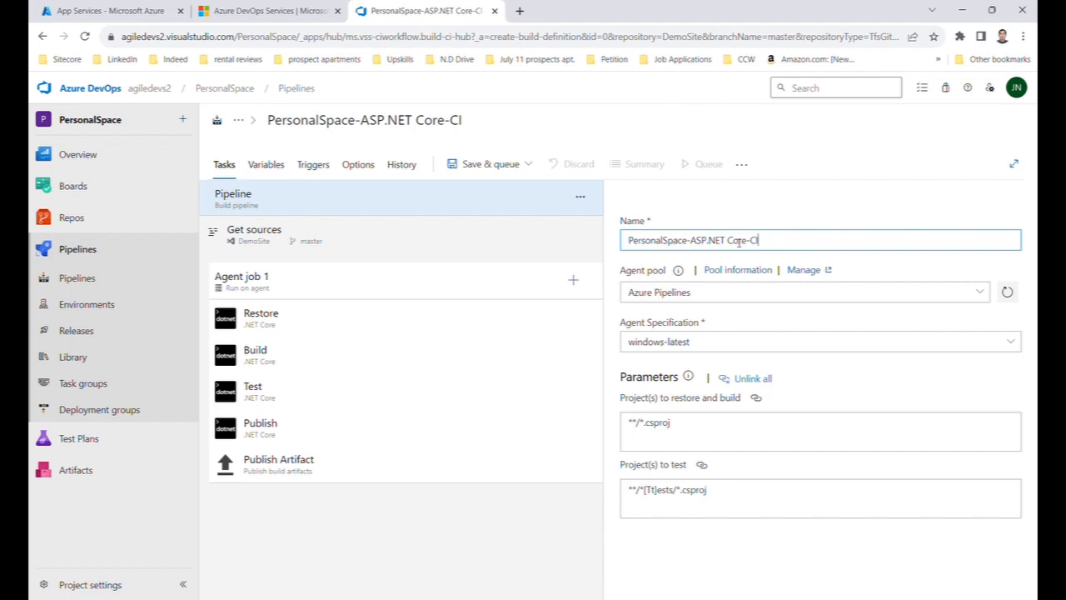
drag(727, 241, 550, 237)
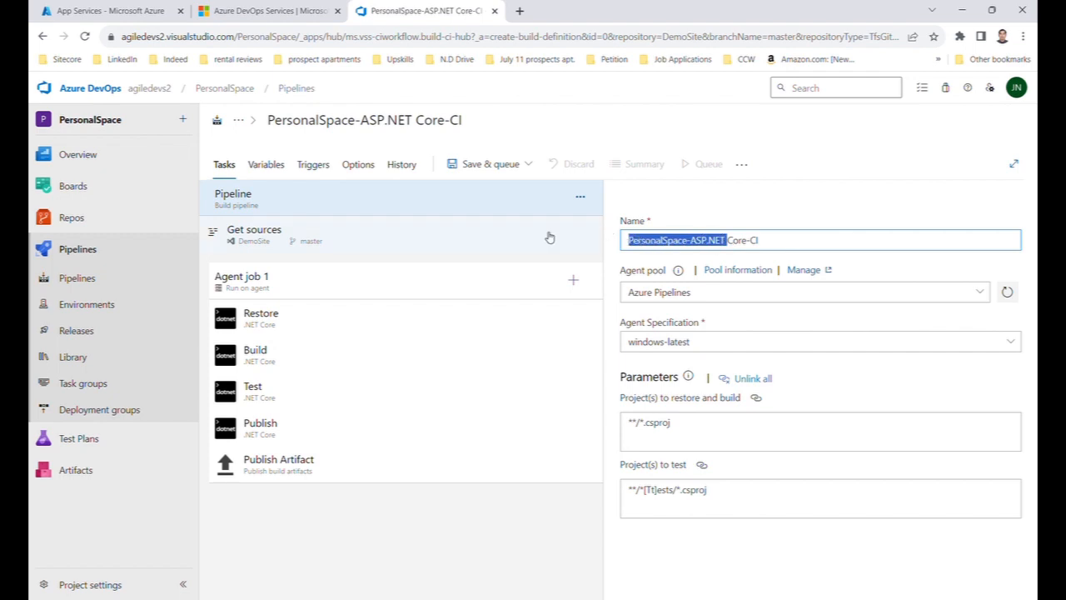
key(BackSpace)
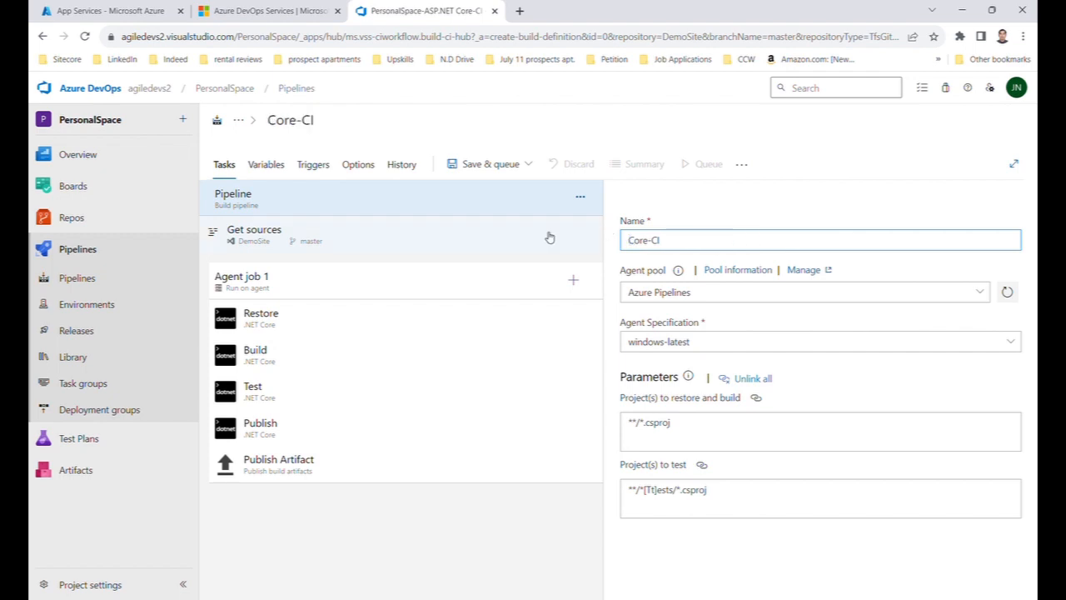
key(Right)
key(Right)
key(Right)
key(Right)
key(Right)
text(/D)
key(BackSpace)
key(BackSpace)
text(Demp)
key(BackSpace)
text(oSite-)
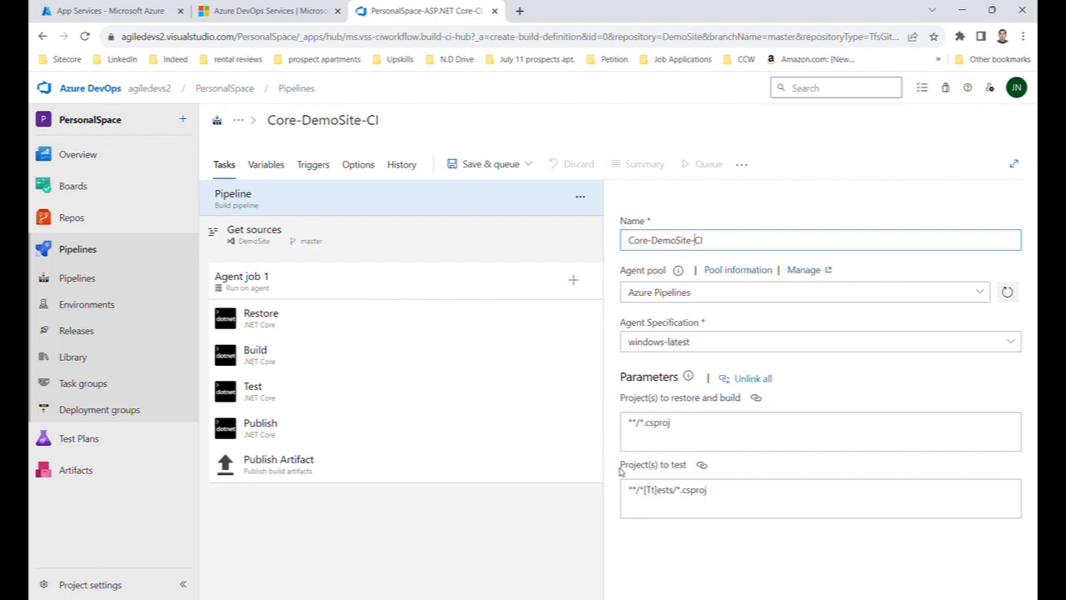
click(566, 510)
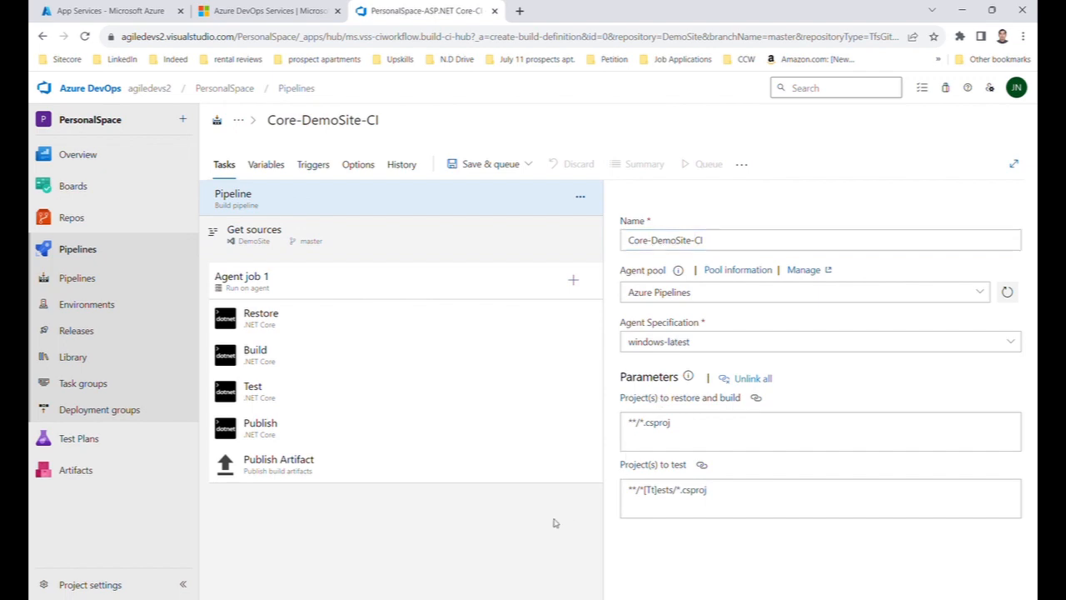
Save the build pipeline in the root folder without queuing a run
click(538, 166)
click(496, 213)
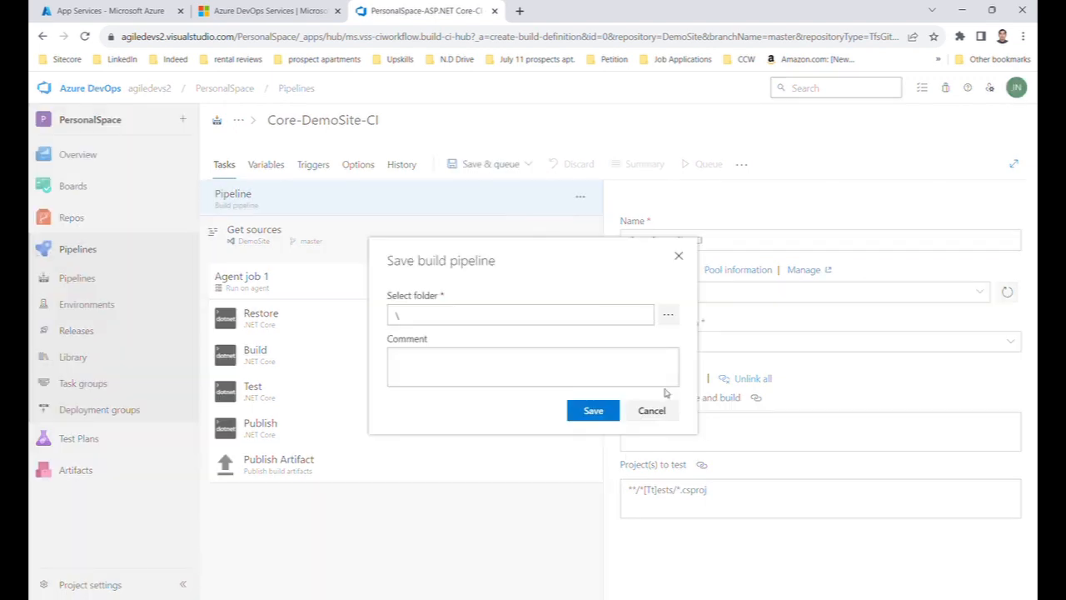
click(594, 413)
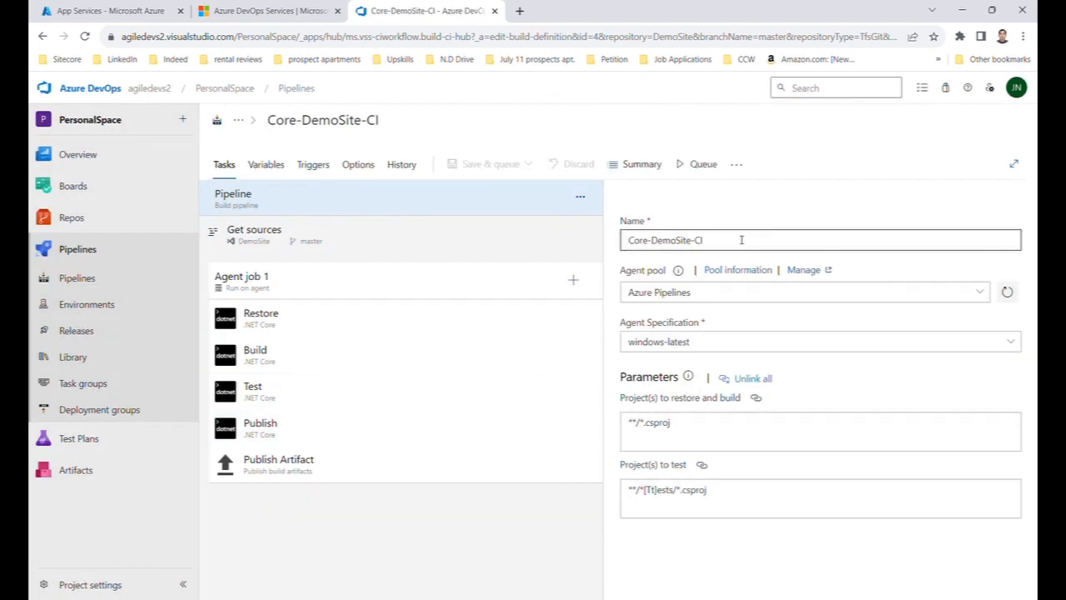
Check the run variables, run the pipeline on the master branch with the windows-latest agent, and open Agent job 1's log
click(715, 164)
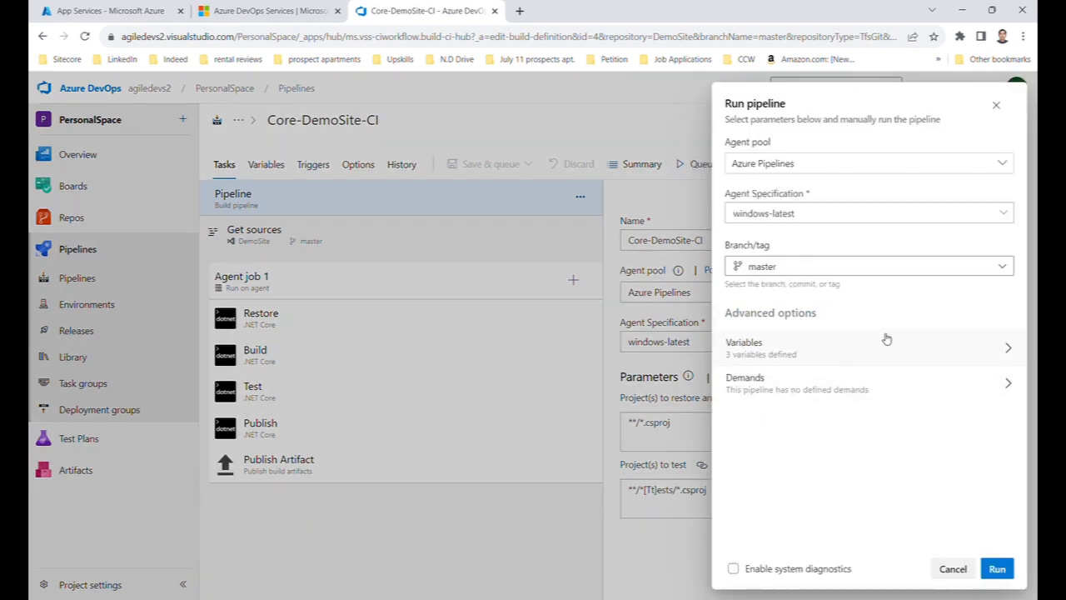
click(993, 356)
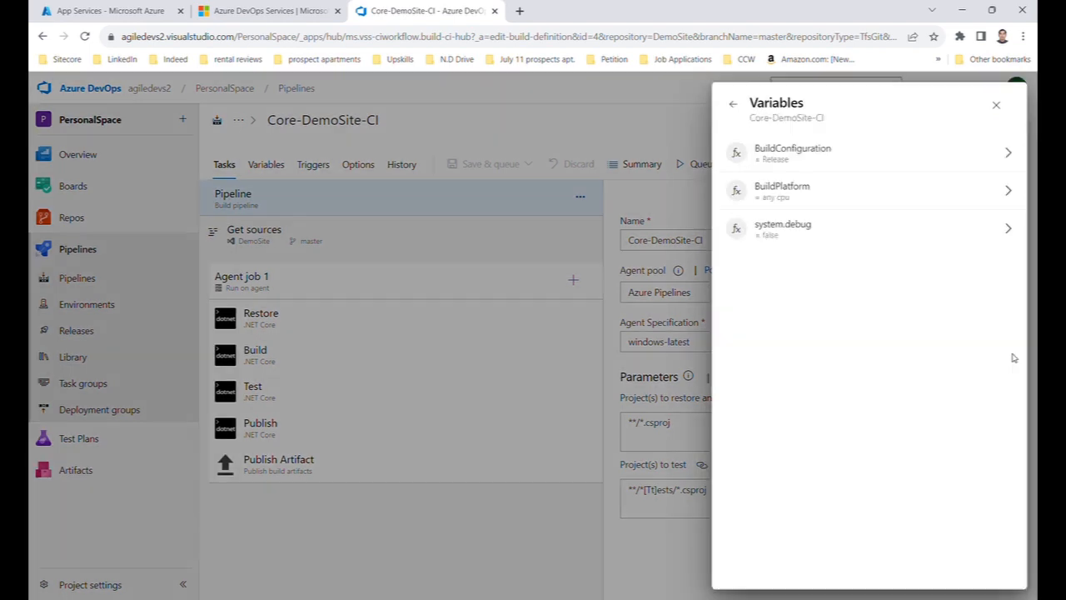
click(733, 104)
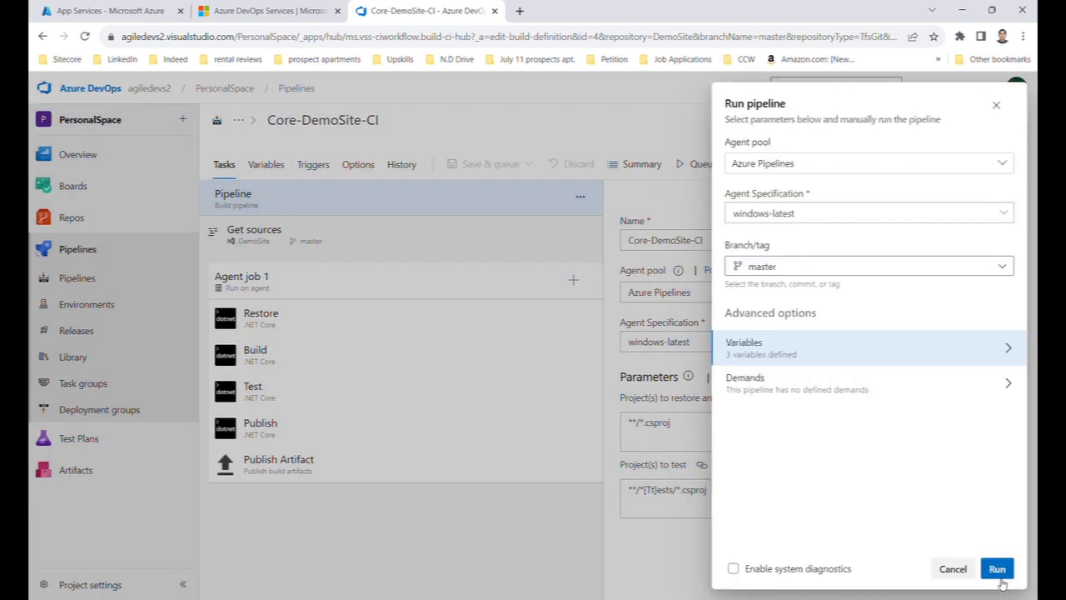
click(998, 570)
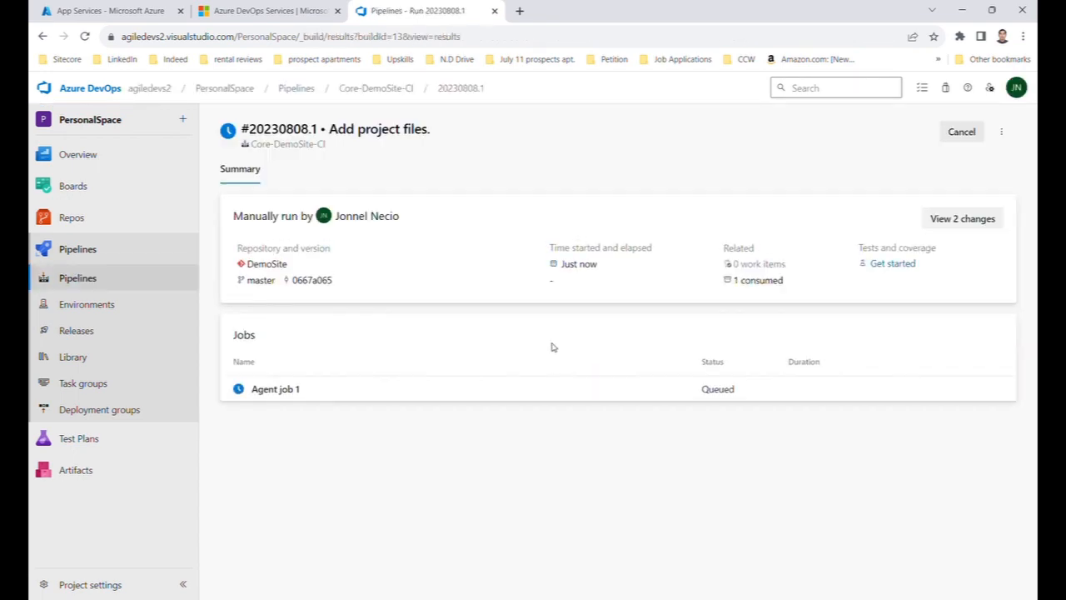
click(268, 389)
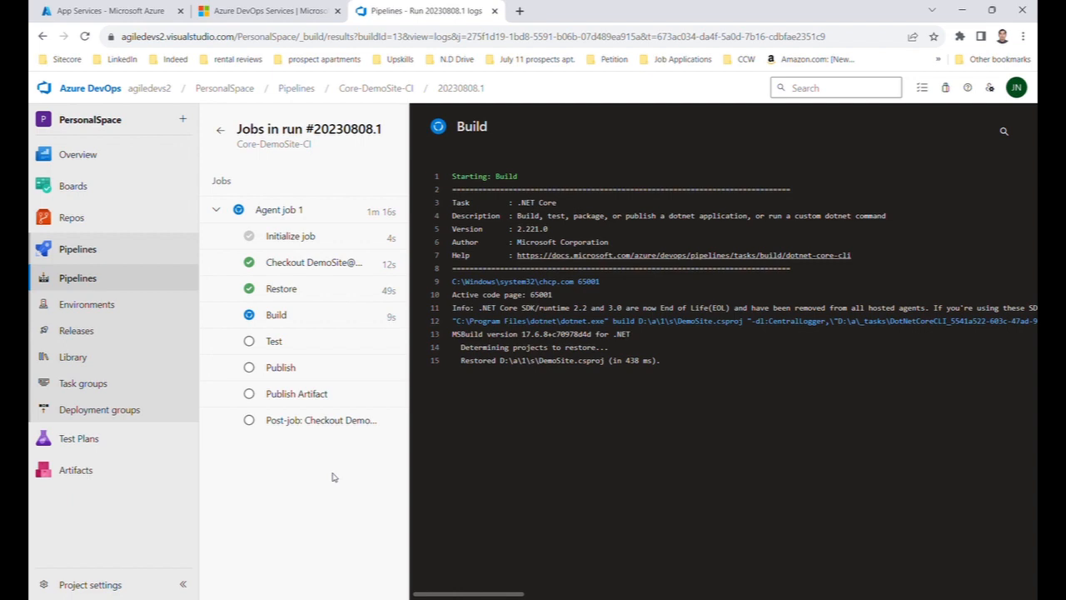
Switch to the App Services page in the Azure portal and look at the available app creation options
click(133, 11)
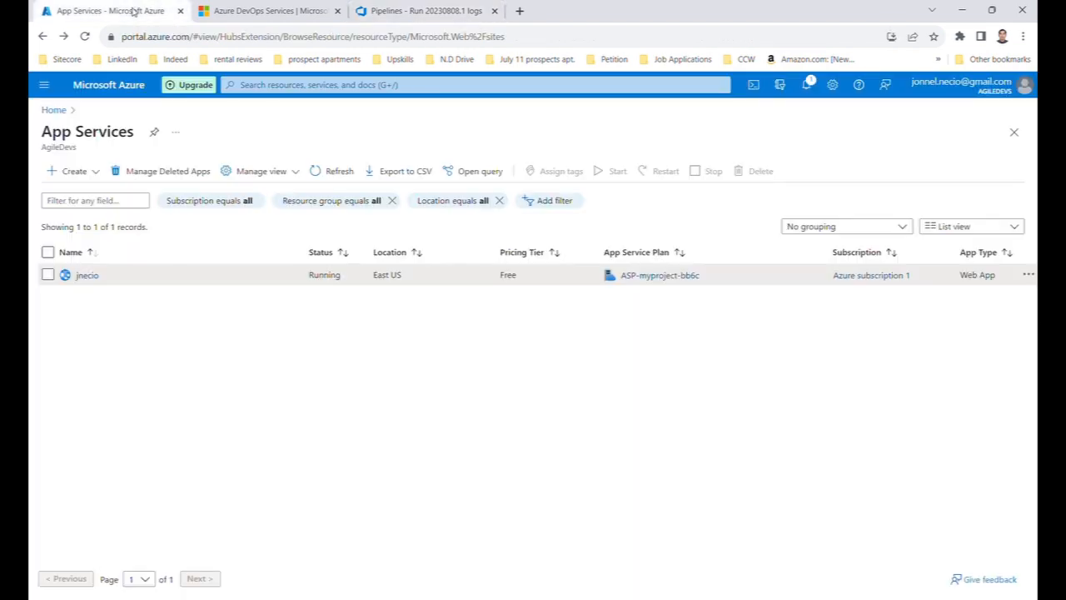
click(95, 173)
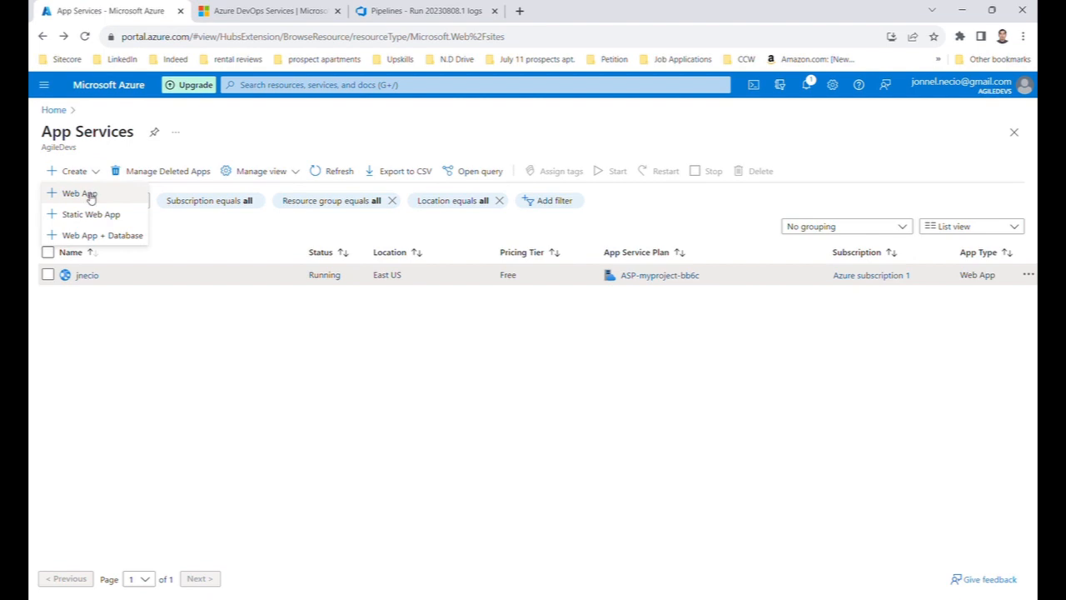
click(129, 311)
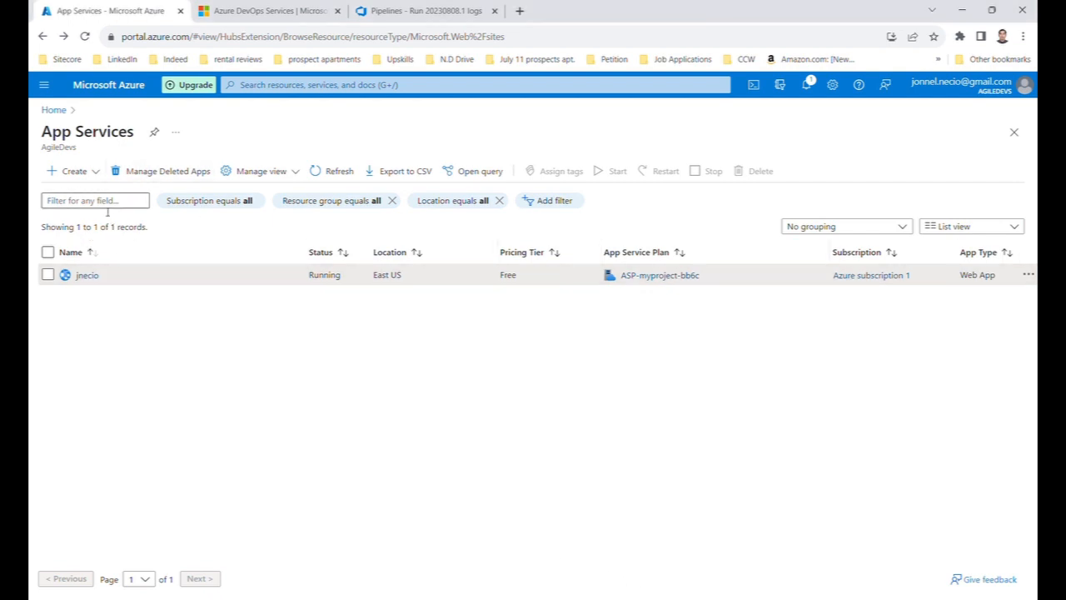
Start a new web app in Azure subscription 1 and assign it to the myproject resource group
click(97, 174)
click(88, 192)
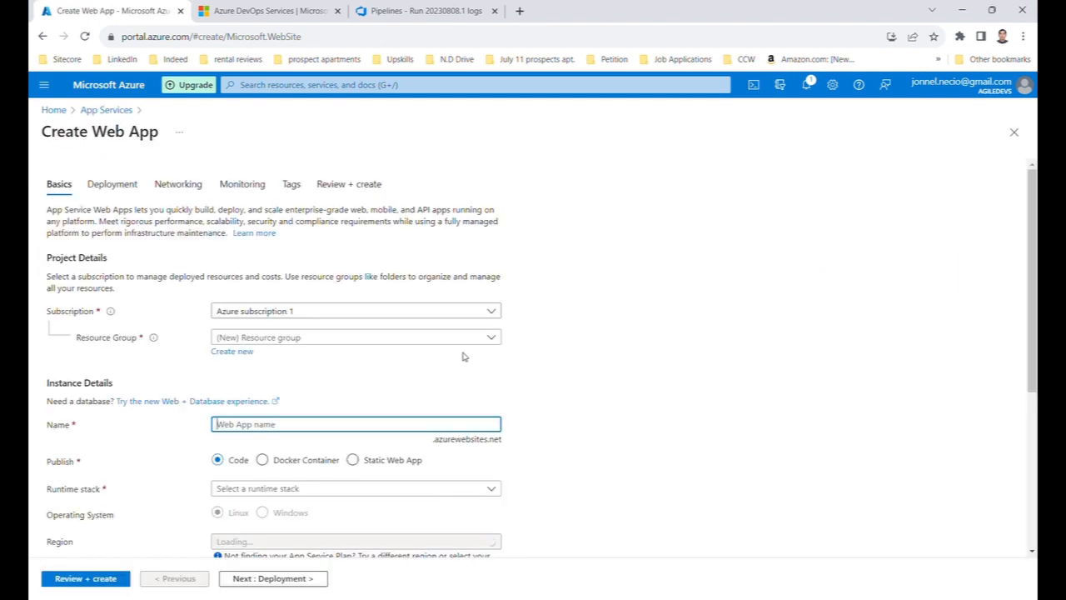
click(493, 336)
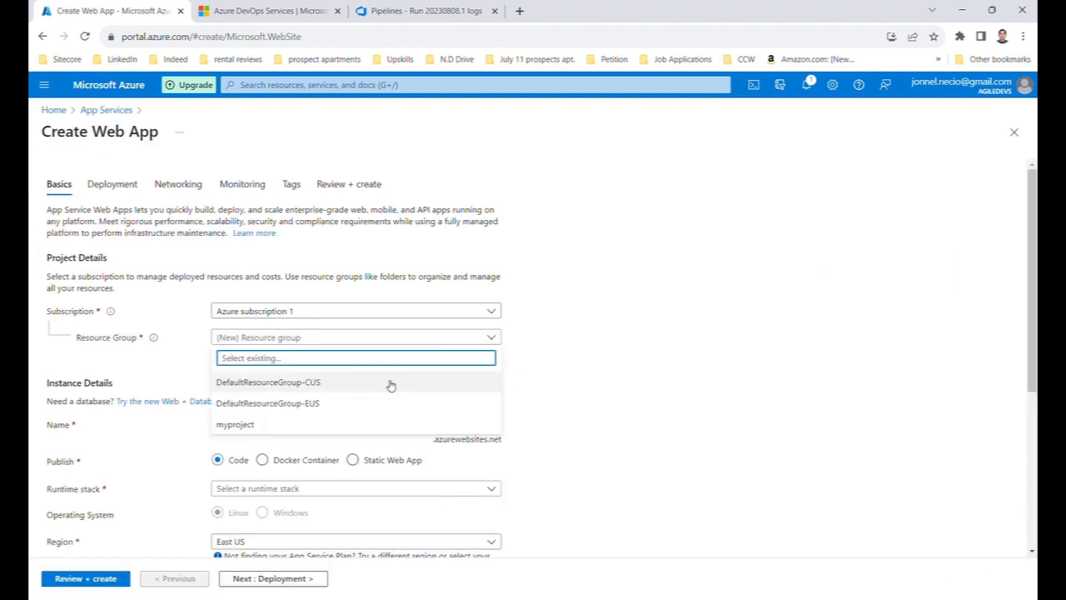
click(348, 423)
scroll(595, 388, down, 2)
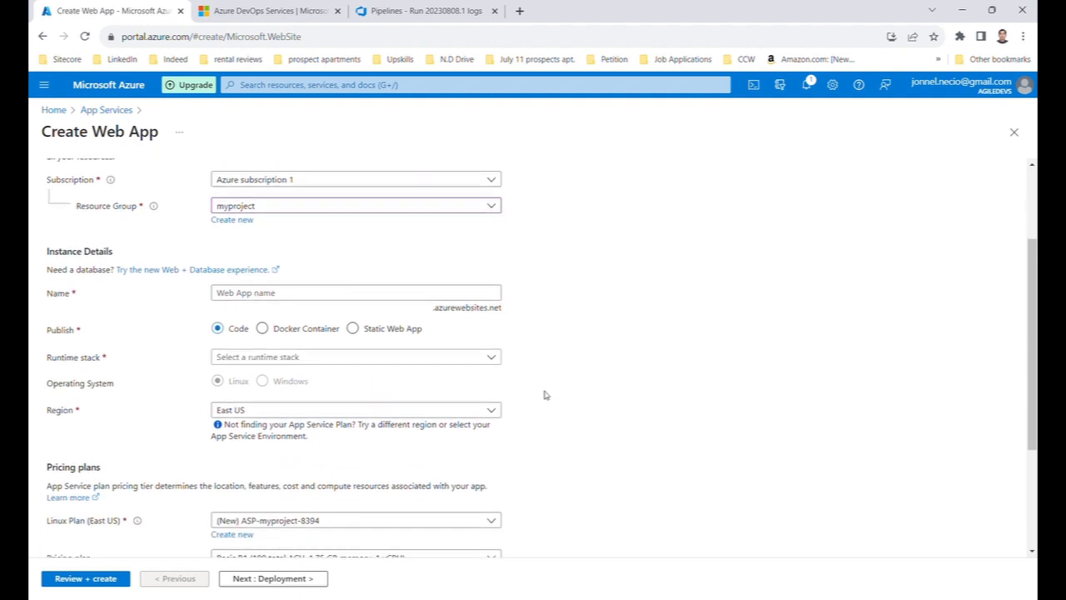
Try the names demosite and testsite for the web app
click(309, 294)
text(demosite)
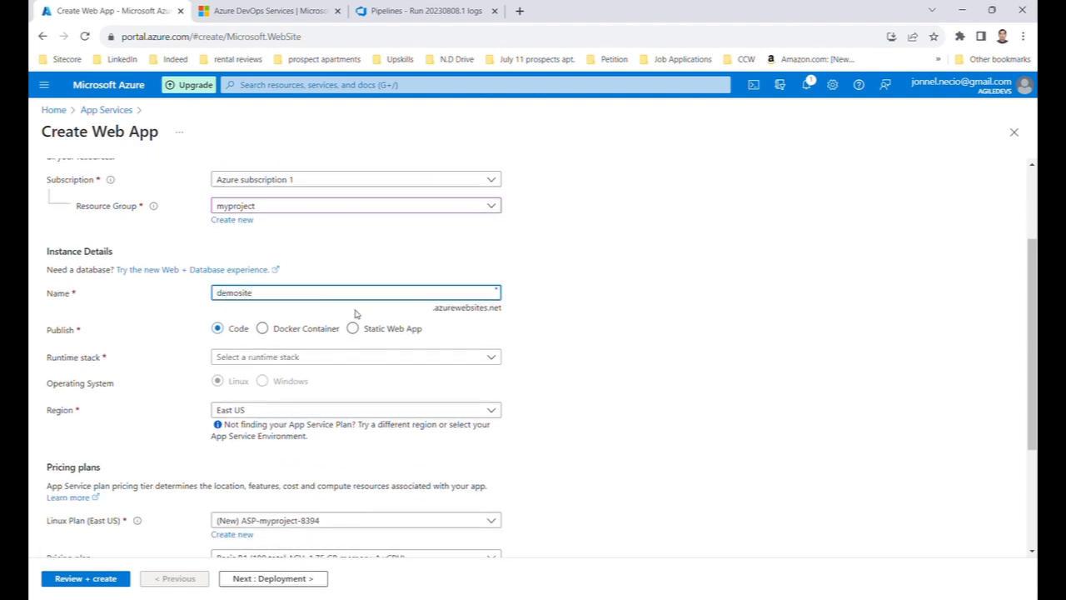
scroll(423, 330, down, 1)
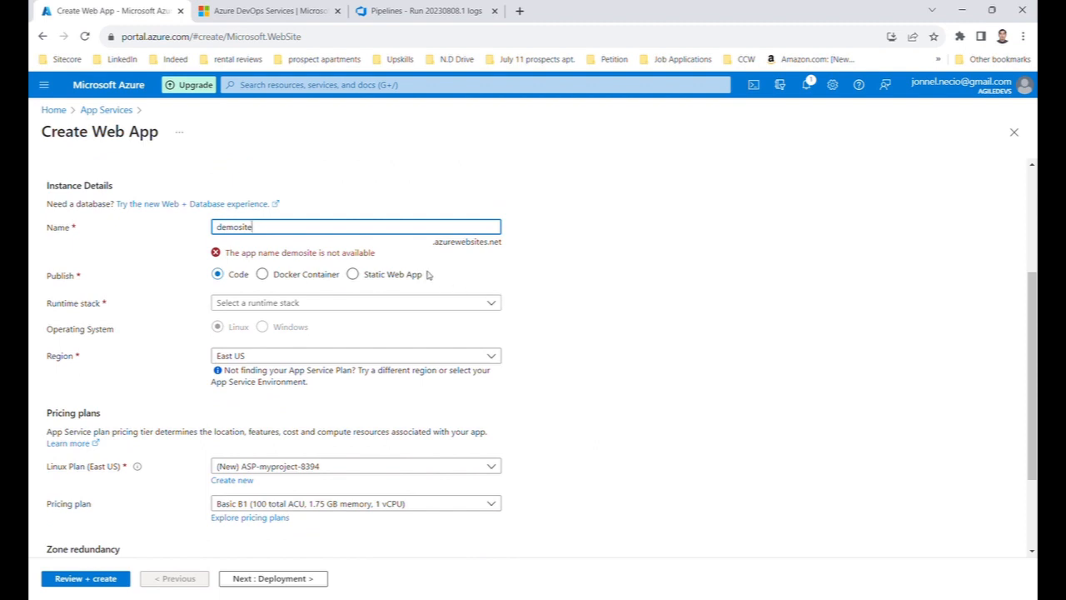
scroll(302, 230, up, 2)
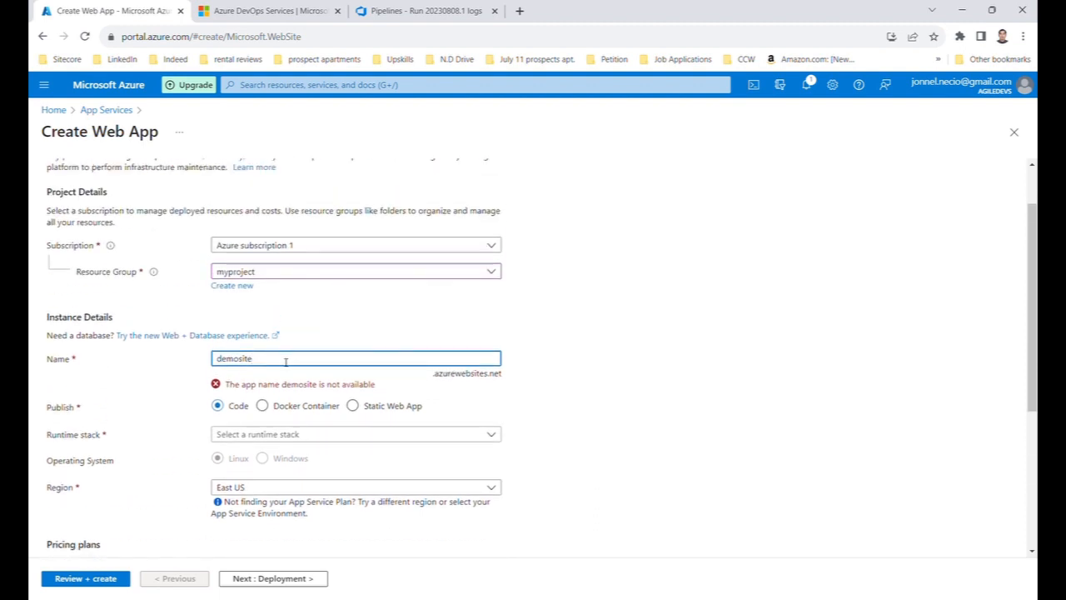
drag(285, 361, 204, 364)
key(BackSpace)
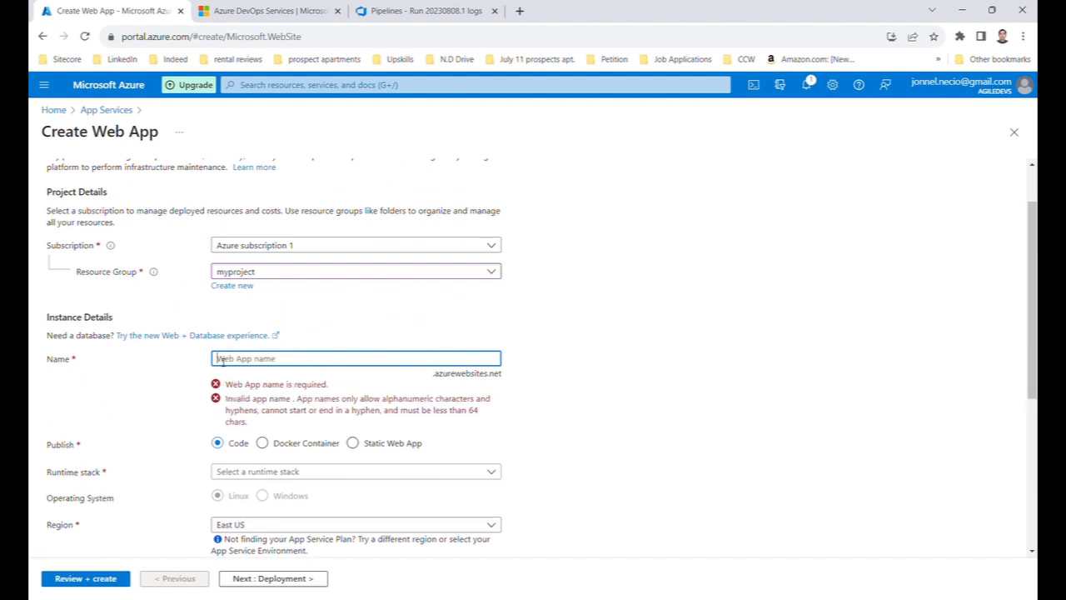
text(s)
key(BackSpace)
text(testsite)
click(629, 413)
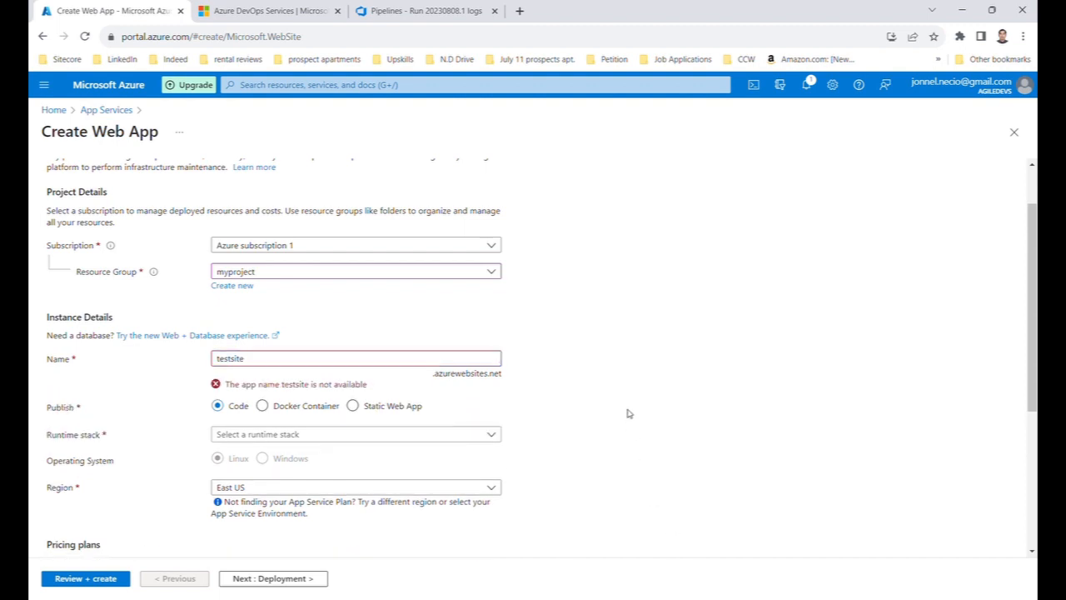
Name the web app with the owner's first name followed directly by demosite
drag(317, 364, 152, 350)
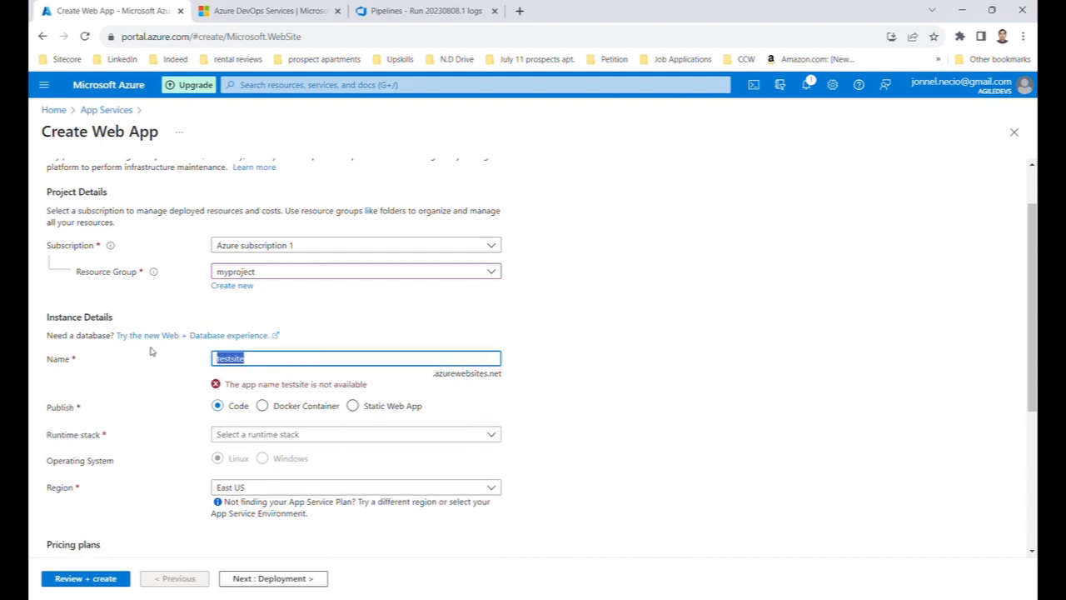
text(jo)
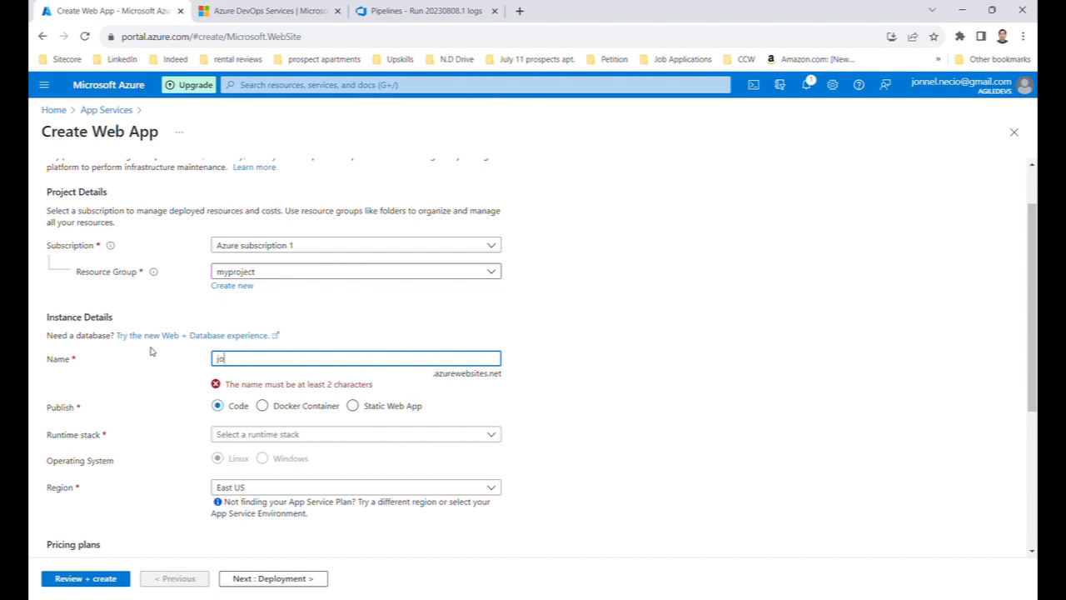
text(nnec)
key(BackSpace)
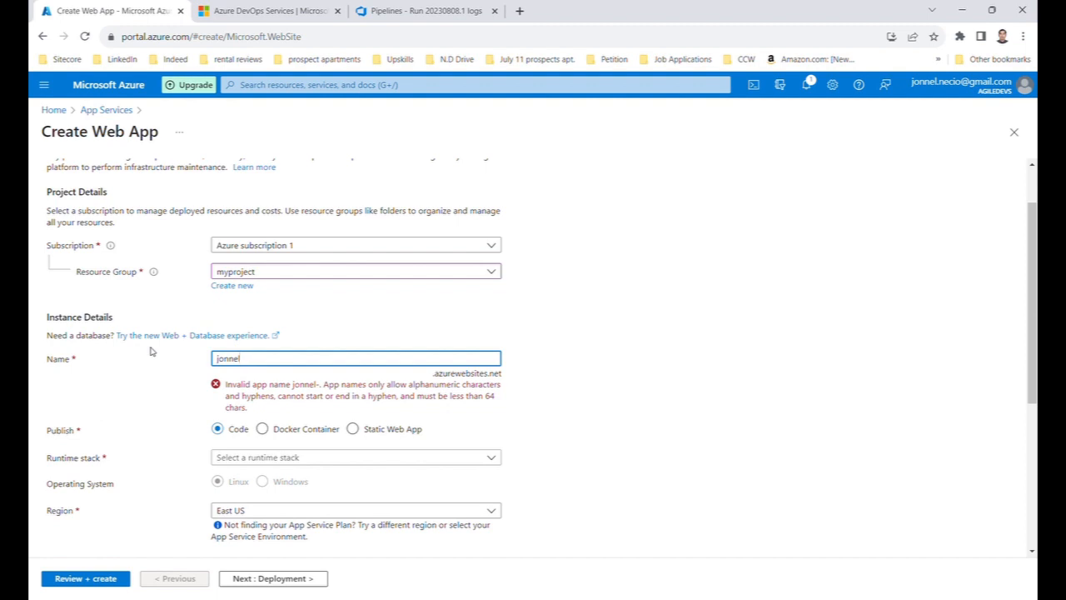
text(ldemosit)
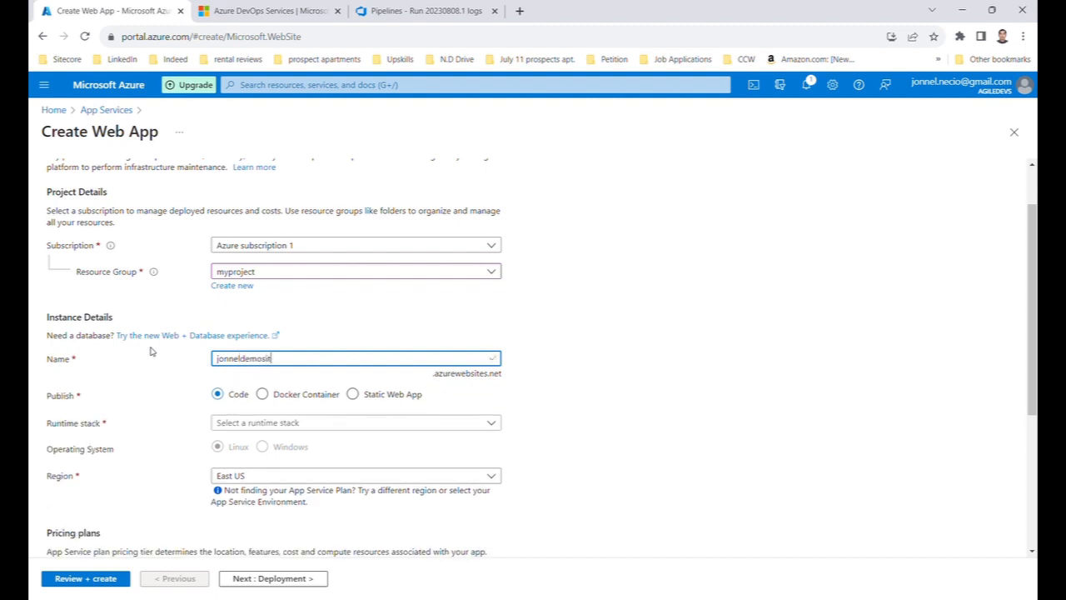
click(581, 406)
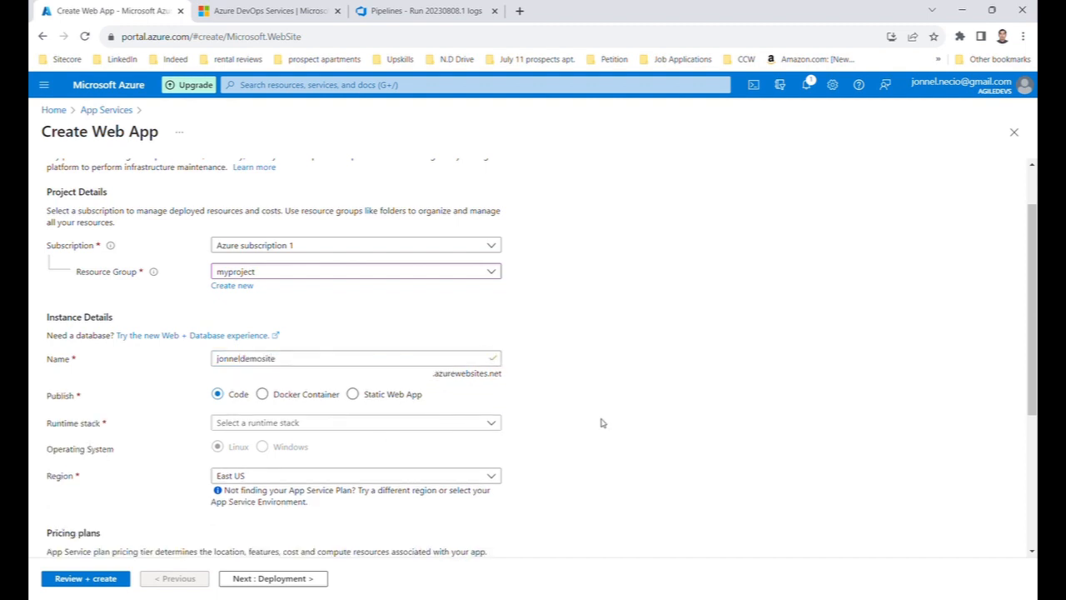
Search the available regions for "cent" and close the results without choosing another region
scroll(583, 422, down, 2)
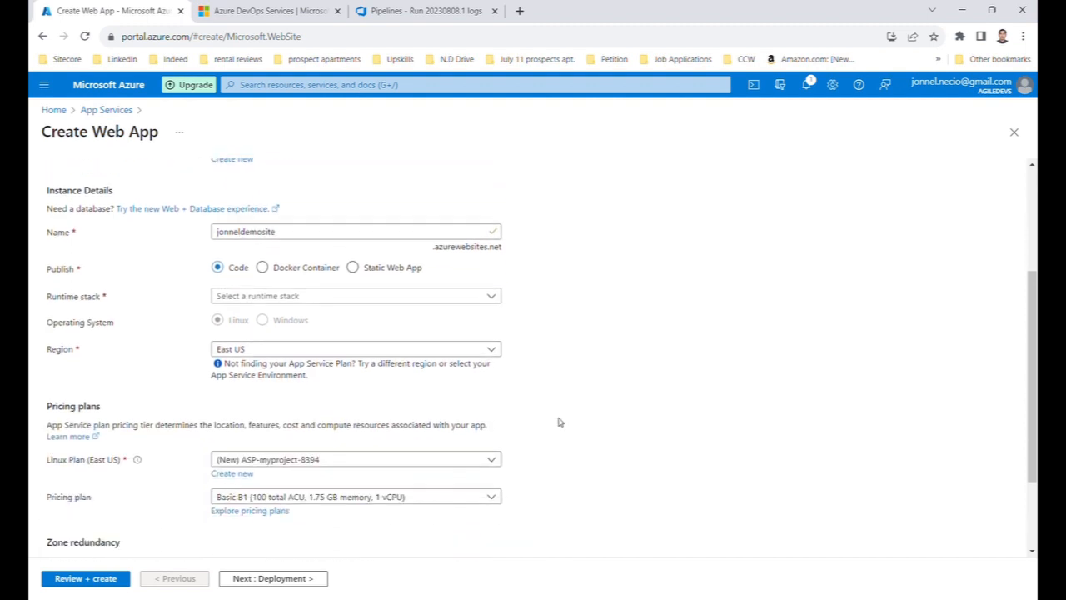
click(497, 346)
text(cent)
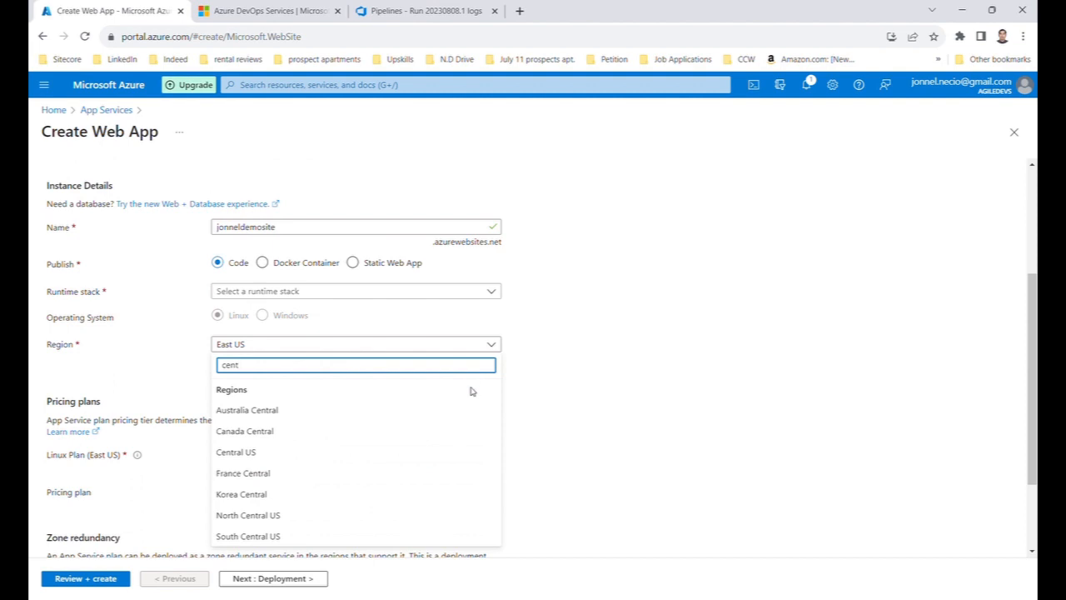
click(699, 386)
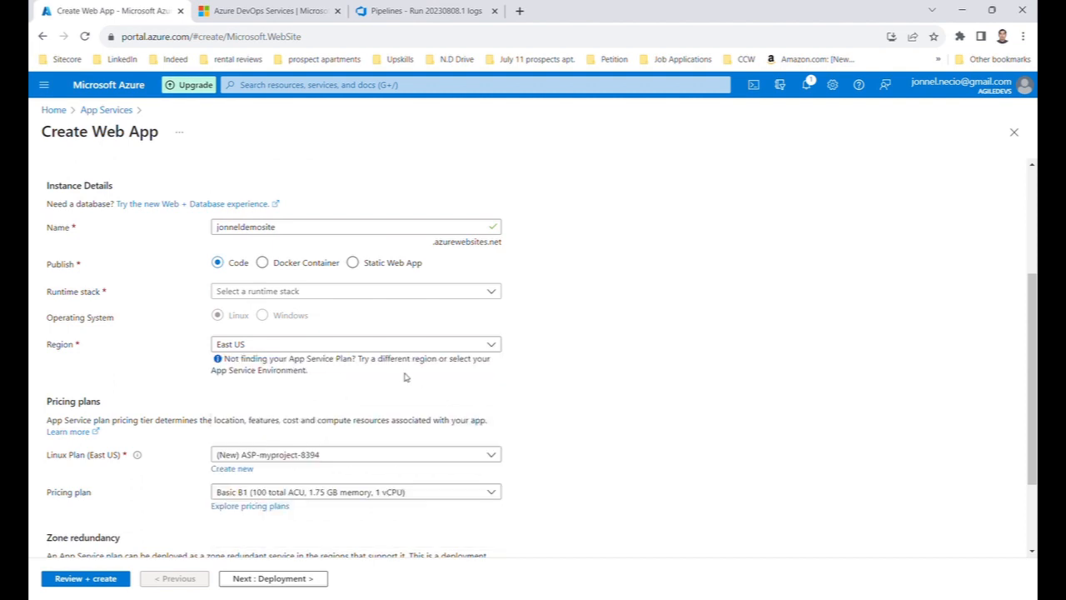
Look through the Linux plan and pricing choices, and set the pricing plan to Free F1
scroll(358, 354, down, 2)
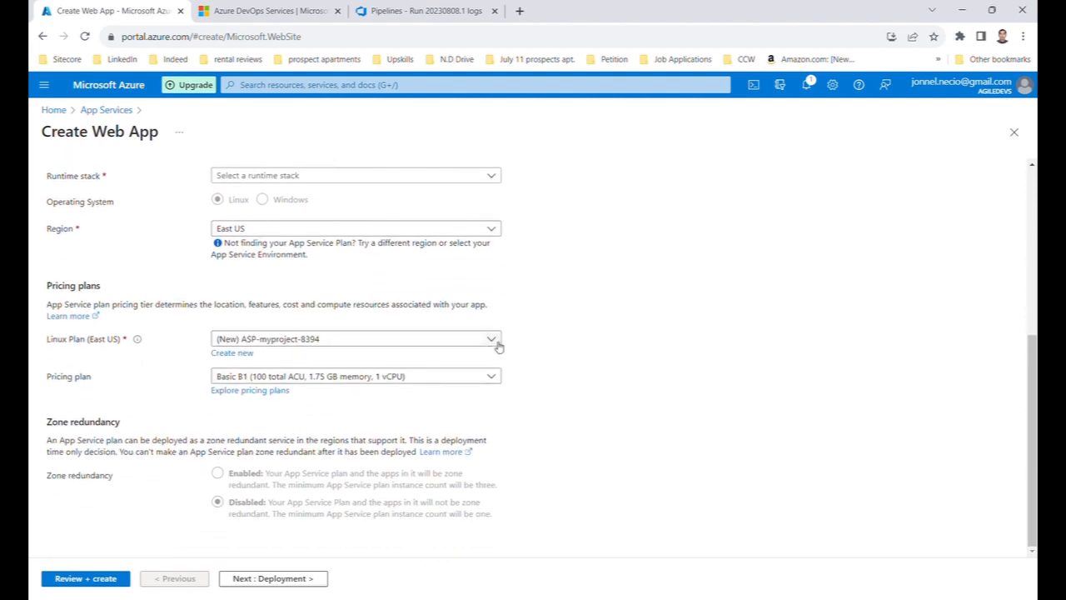
click(497, 343)
click(601, 341)
click(503, 377)
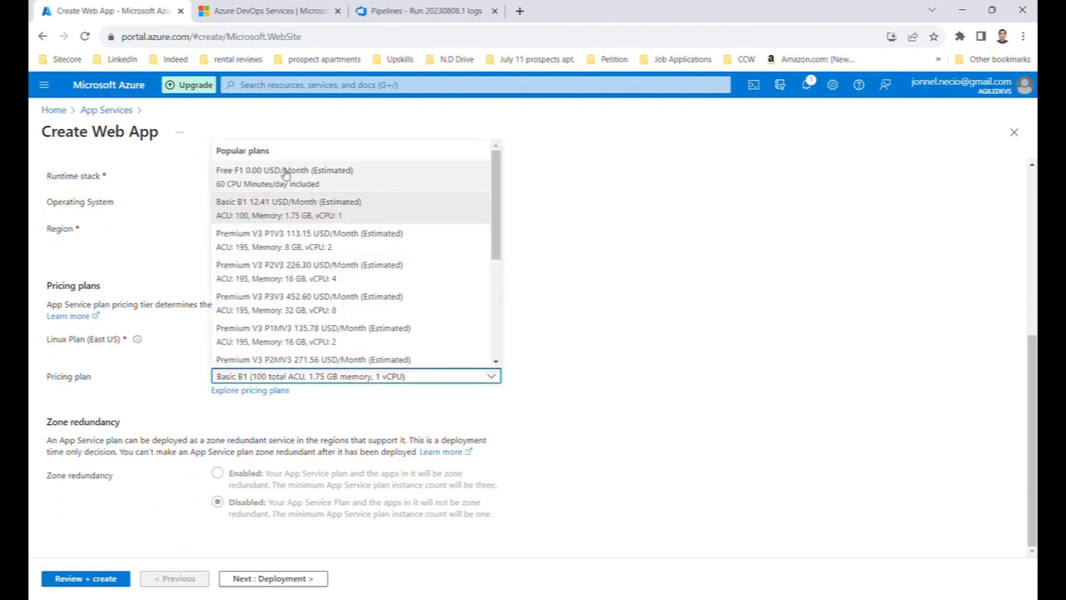
click(887, 181)
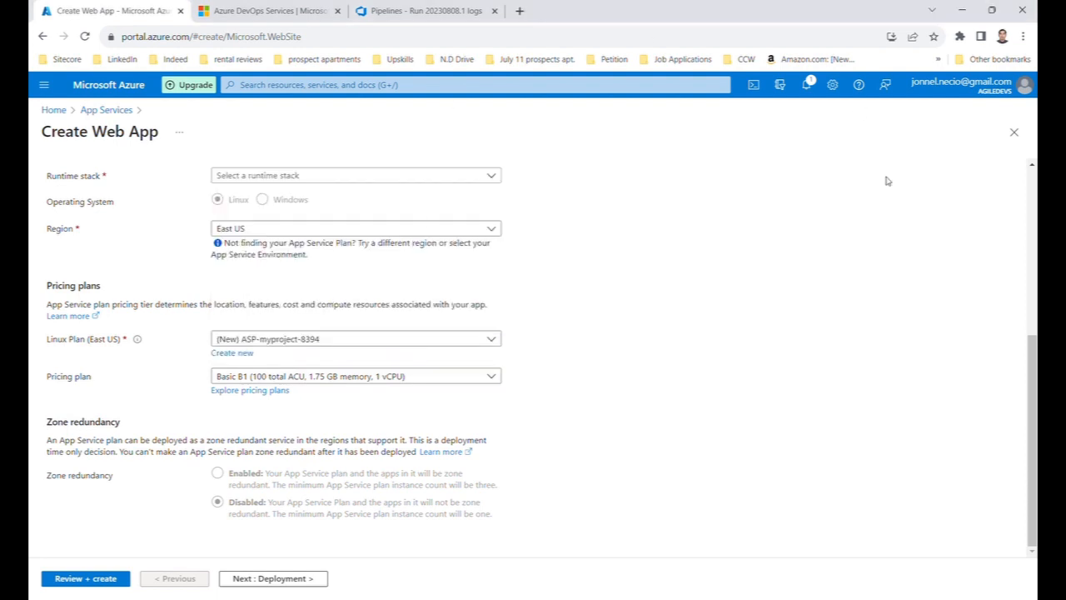
click(490, 376)
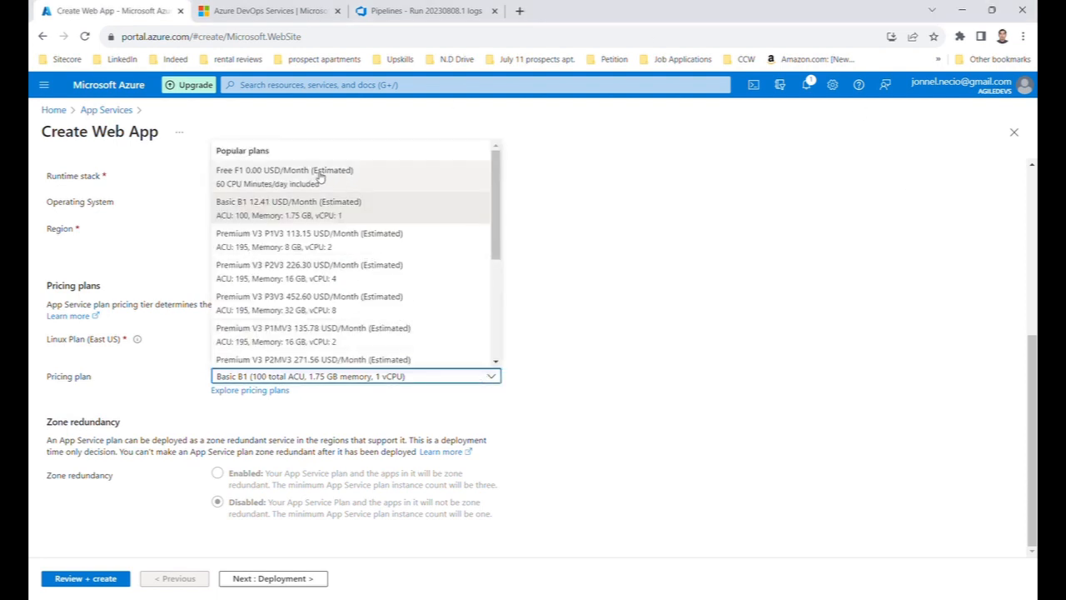
click(309, 171)
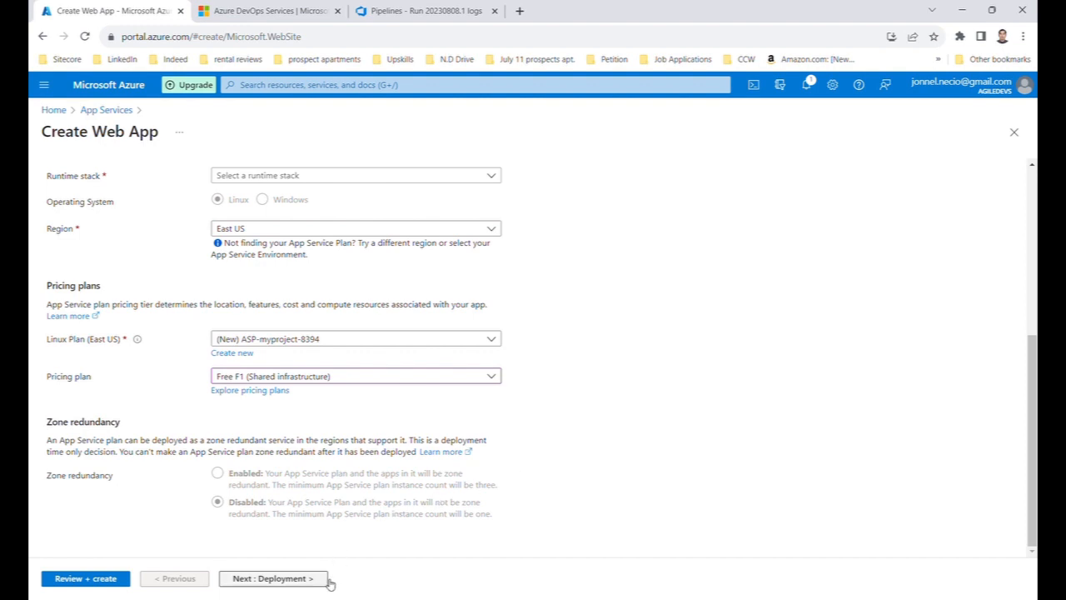
Go through the web app's Deployment, Networking, Monitoring and Tags settings and read the Review + create summary
click(301, 578)
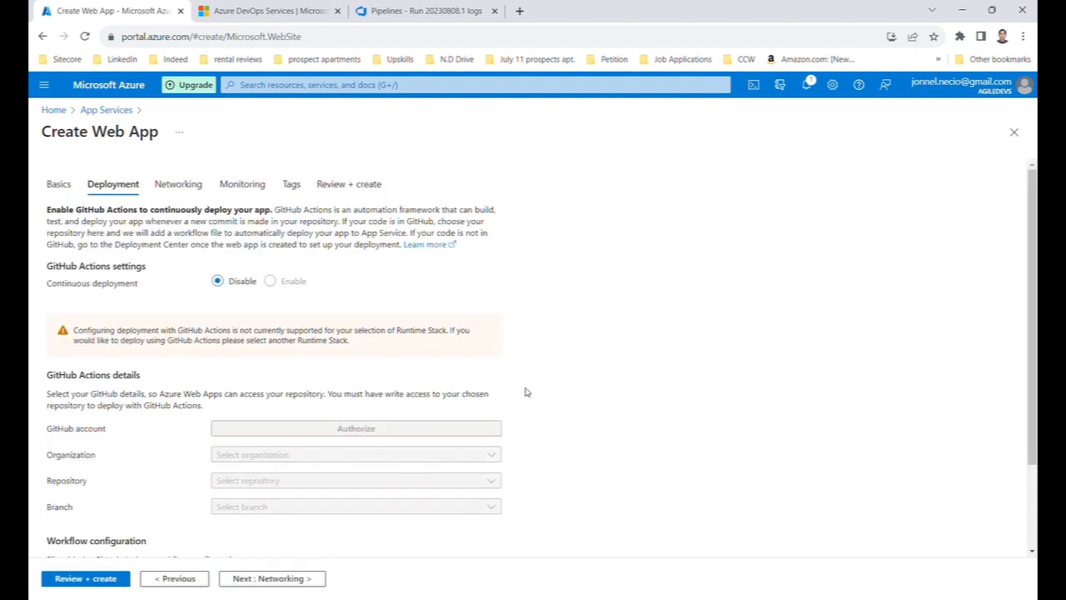
scroll(517, 361, down, 3)
scroll(333, 514, up, 3)
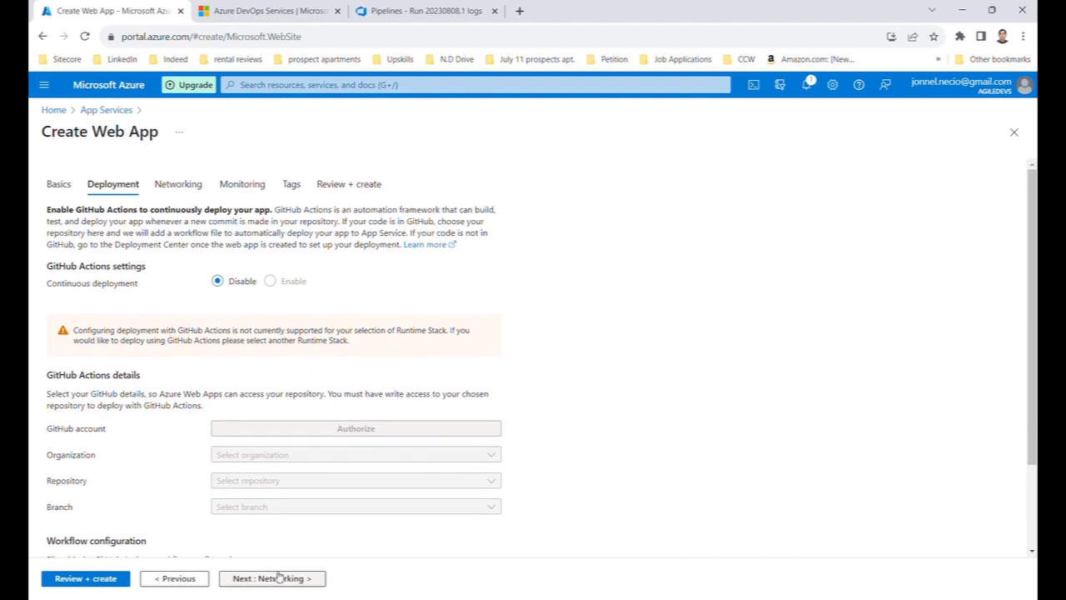
click(274, 577)
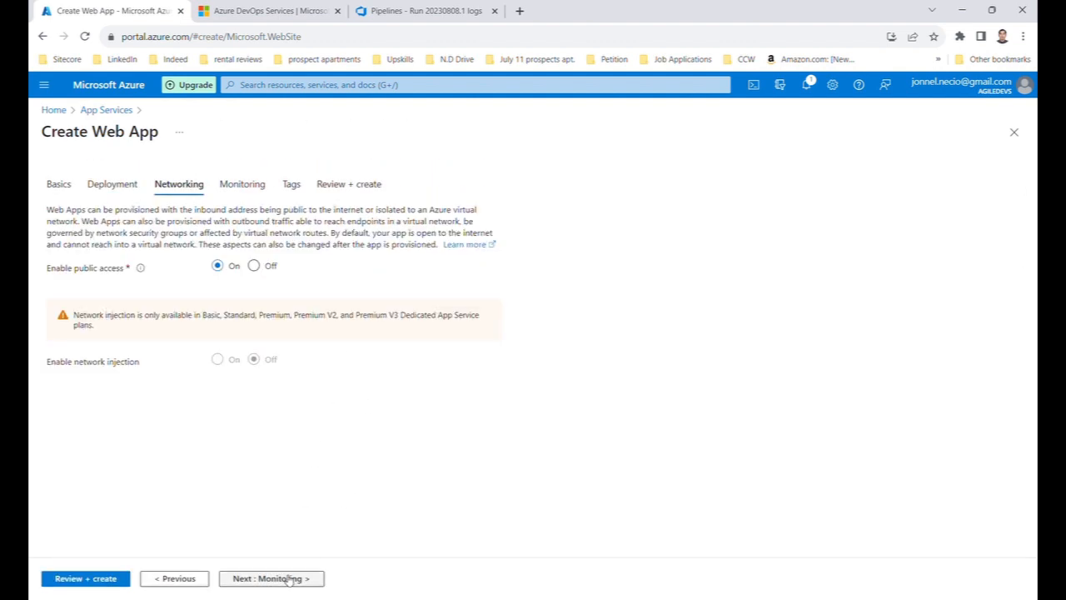
click(286, 577)
click(284, 578)
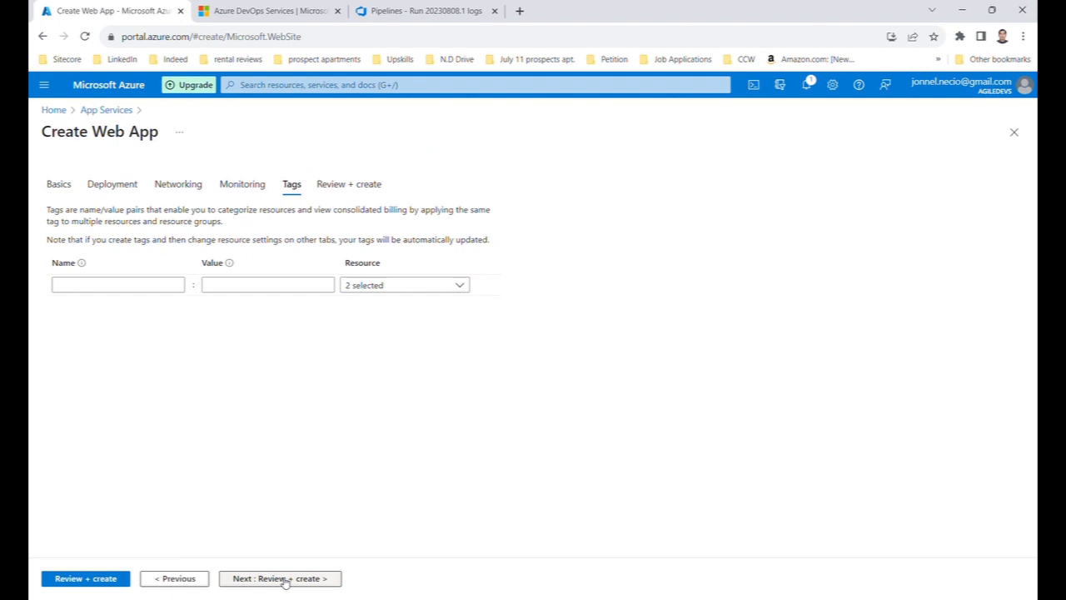
click(284, 578)
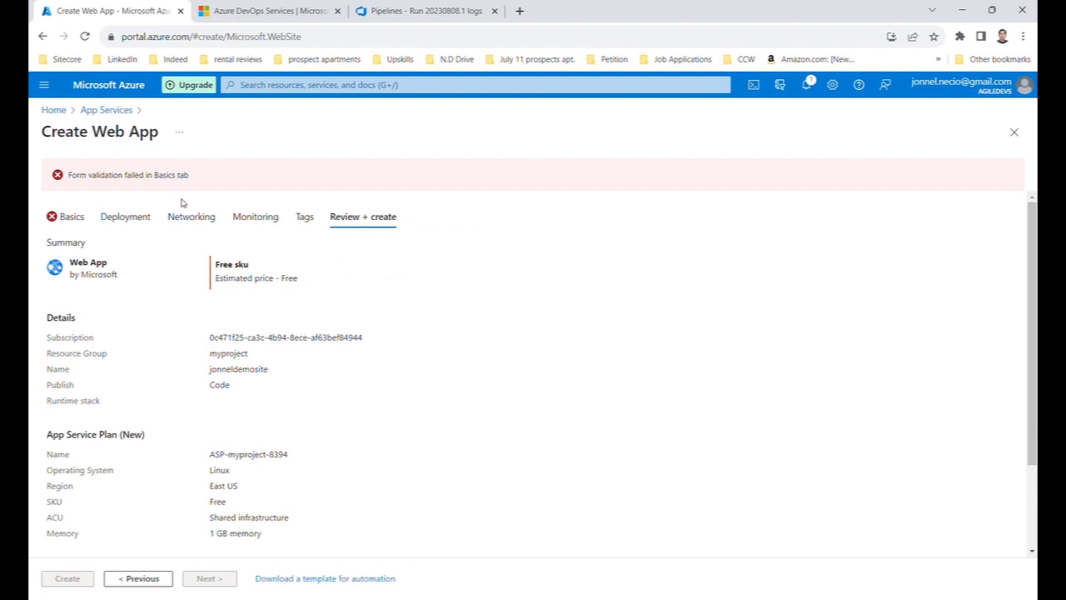
scroll(221, 426, down, 2)
scroll(225, 431, down, 1)
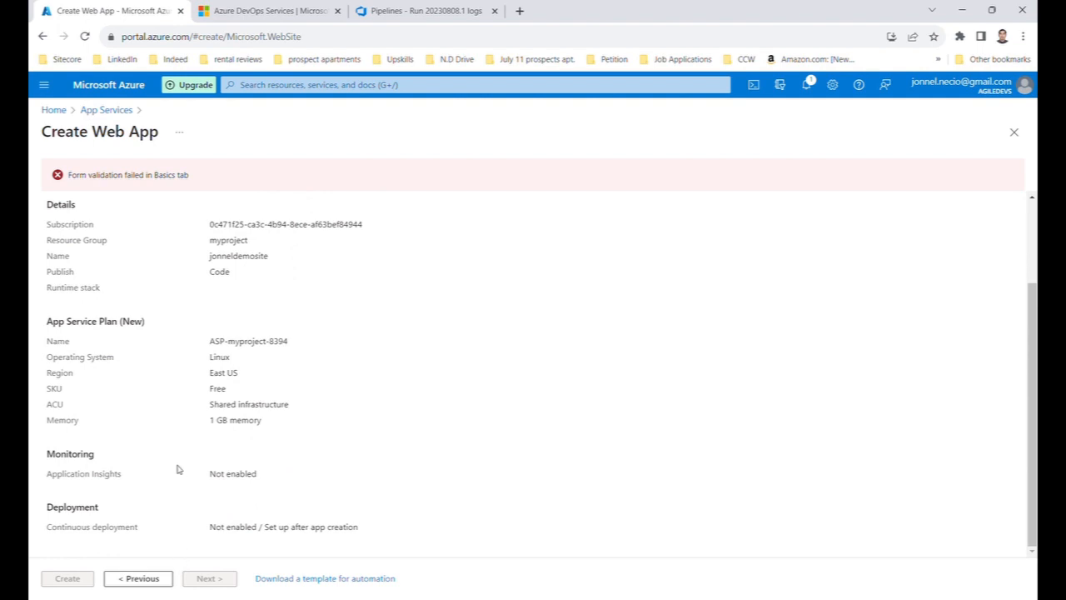
Return to the web app's basic settings and set the runtime stack to .NET 6 (LTS)
click(143, 580)
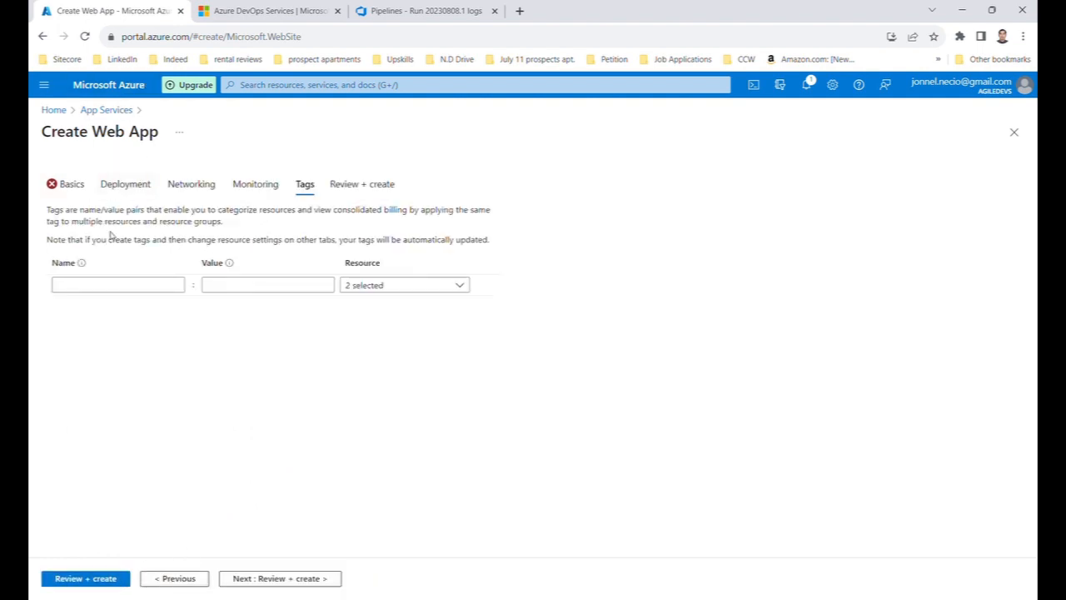
click(87, 190)
scroll(403, 413, down, 3)
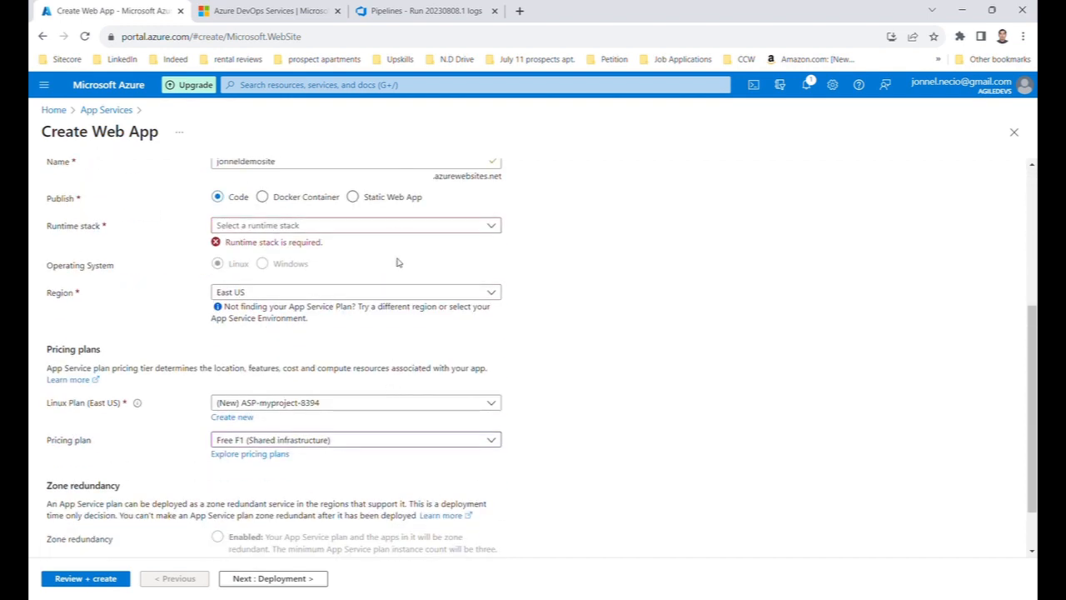
click(458, 225)
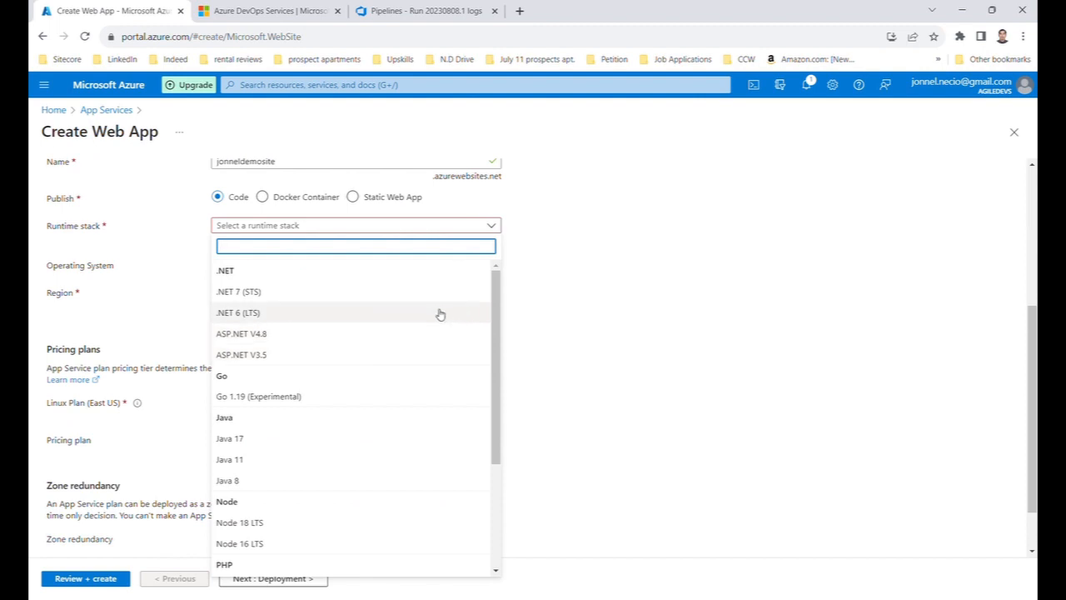
scroll(448, 316, down, 2)
scroll(449, 325, up, 2)
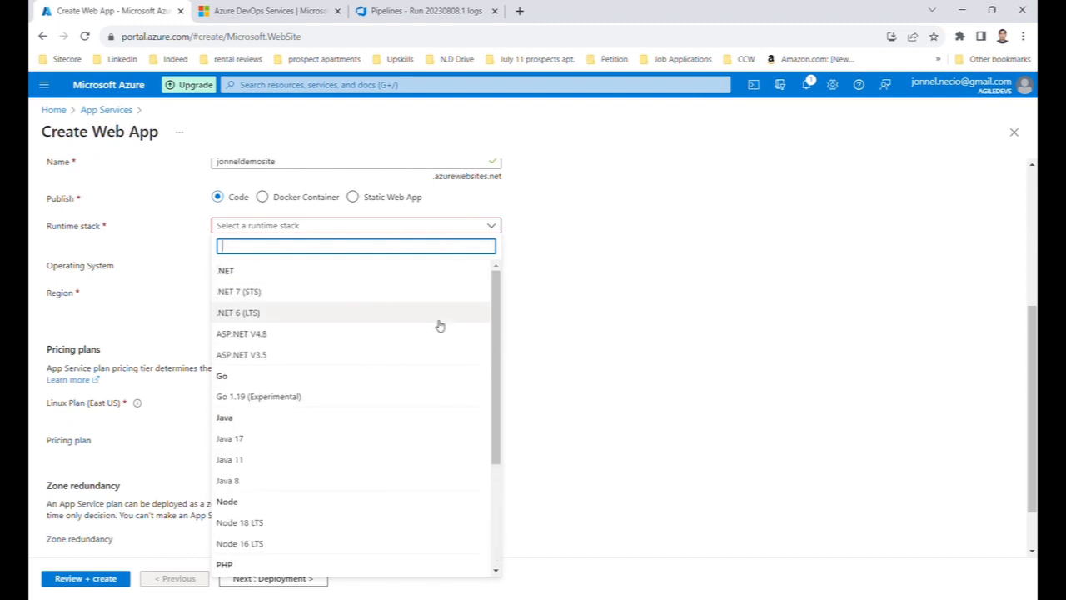
click(348, 316)
scroll(383, 512, down, 1)
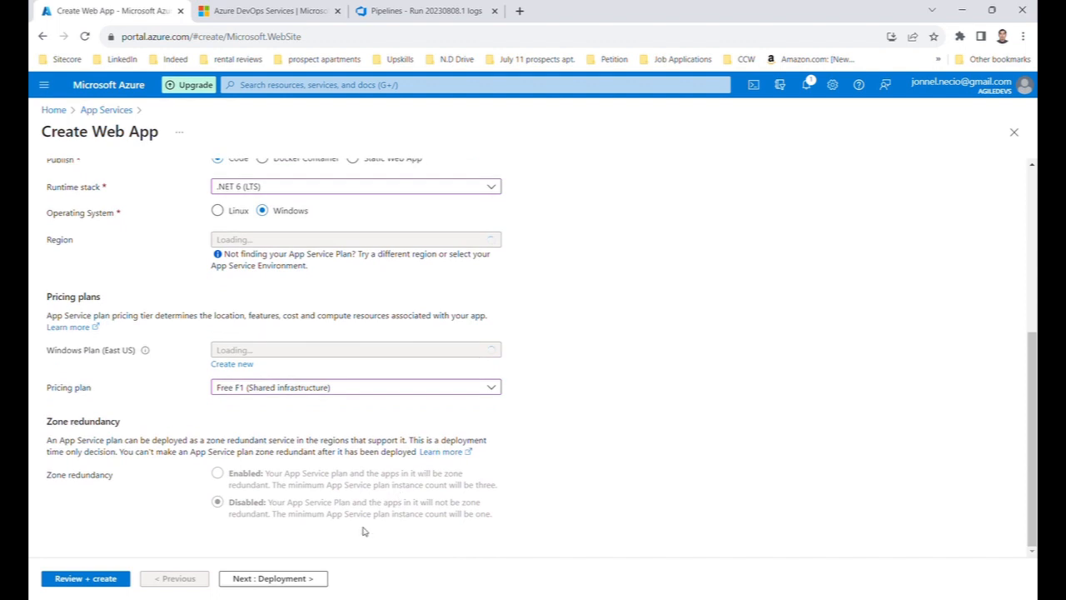
Check the deployment settings and the final summary, and return to the App Services list without creating the web app
click(292, 578)
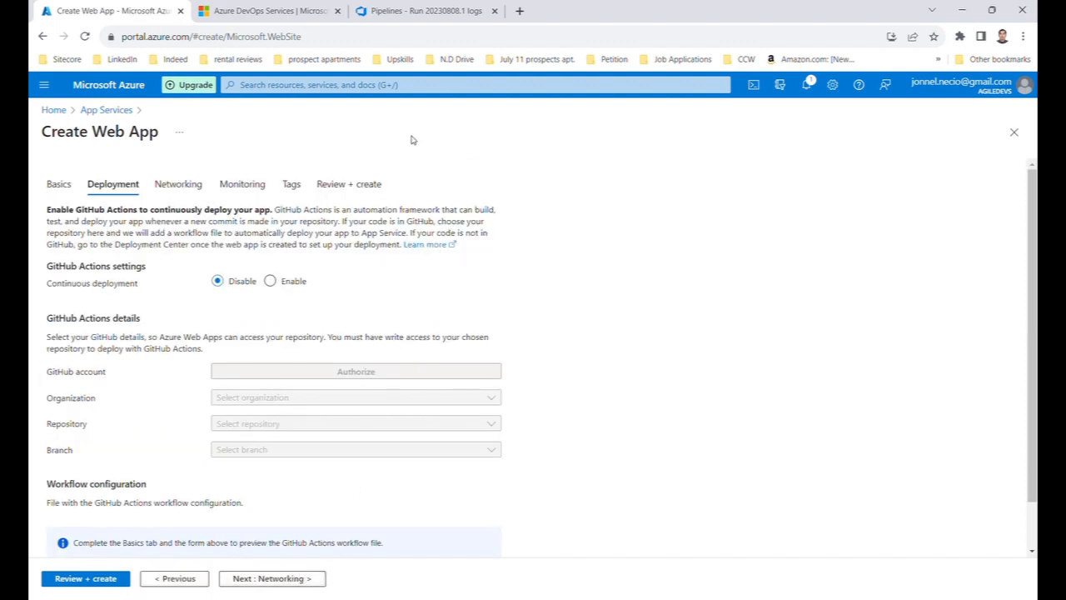
click(354, 184)
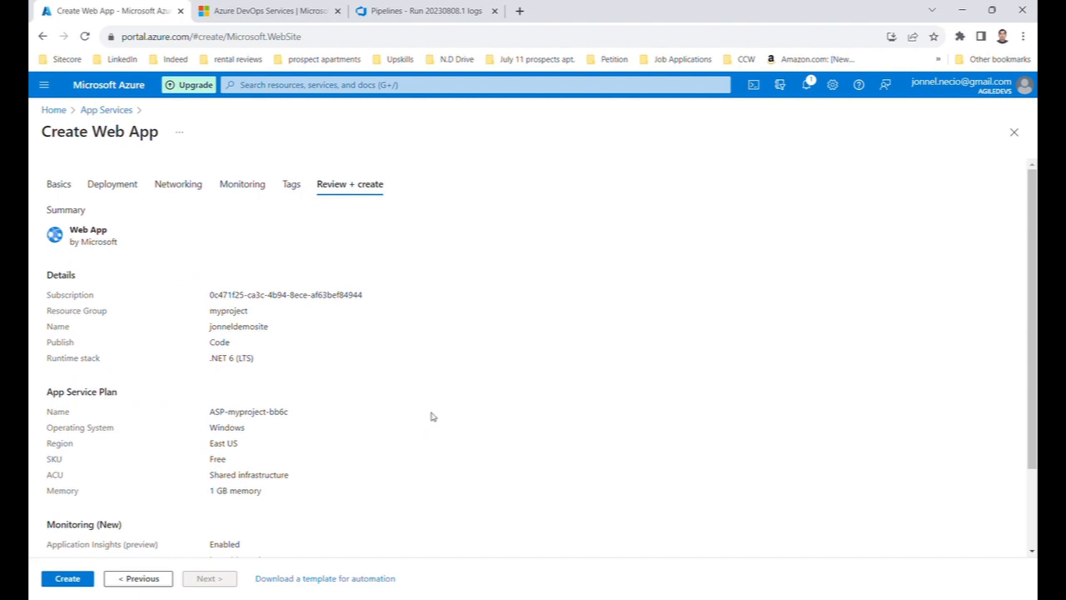
scroll(333, 340, down, 3)
scroll(269, 317, up, 3)
click(108, 111)
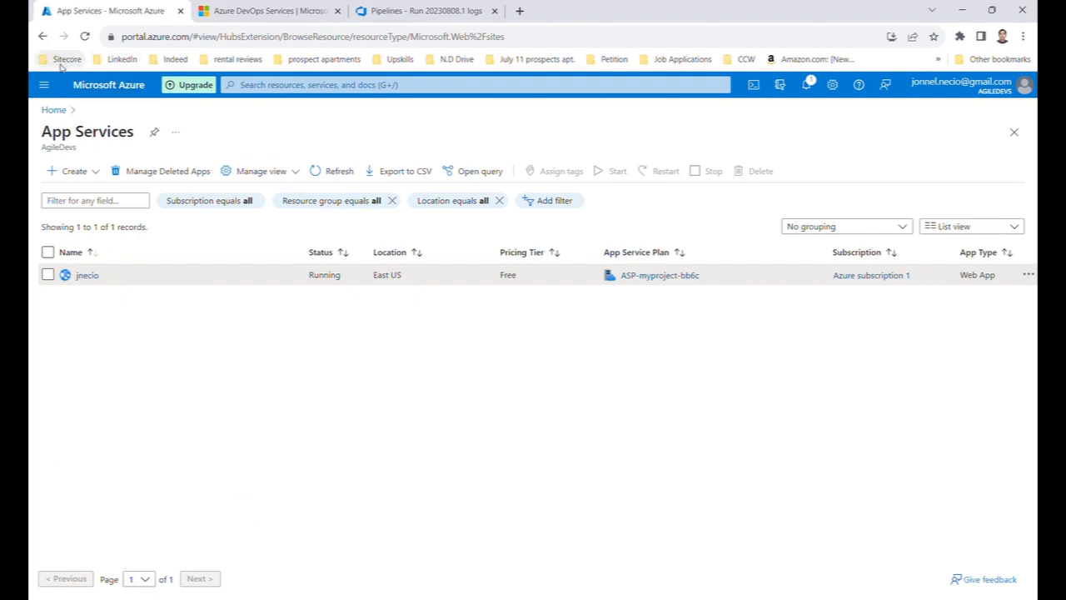
click(43, 36)
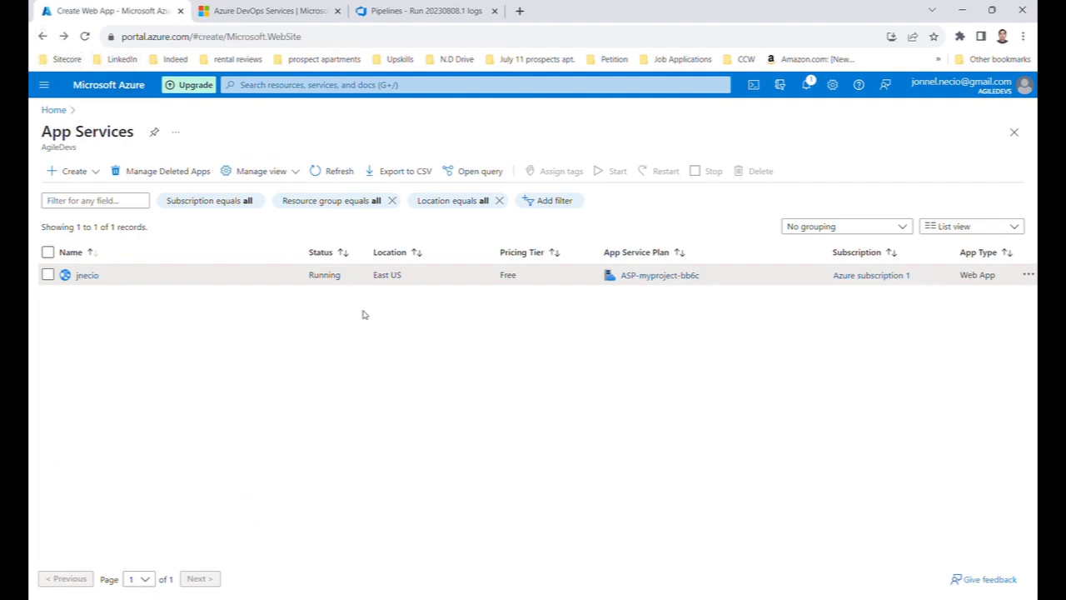
click(44, 37)
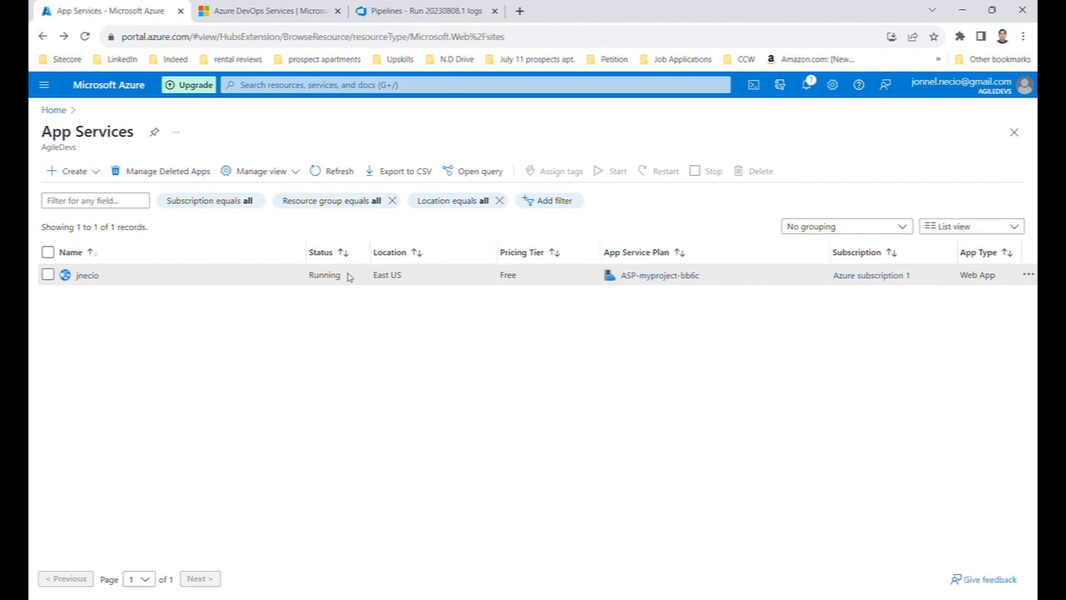
click(64, 37)
click(85, 38)
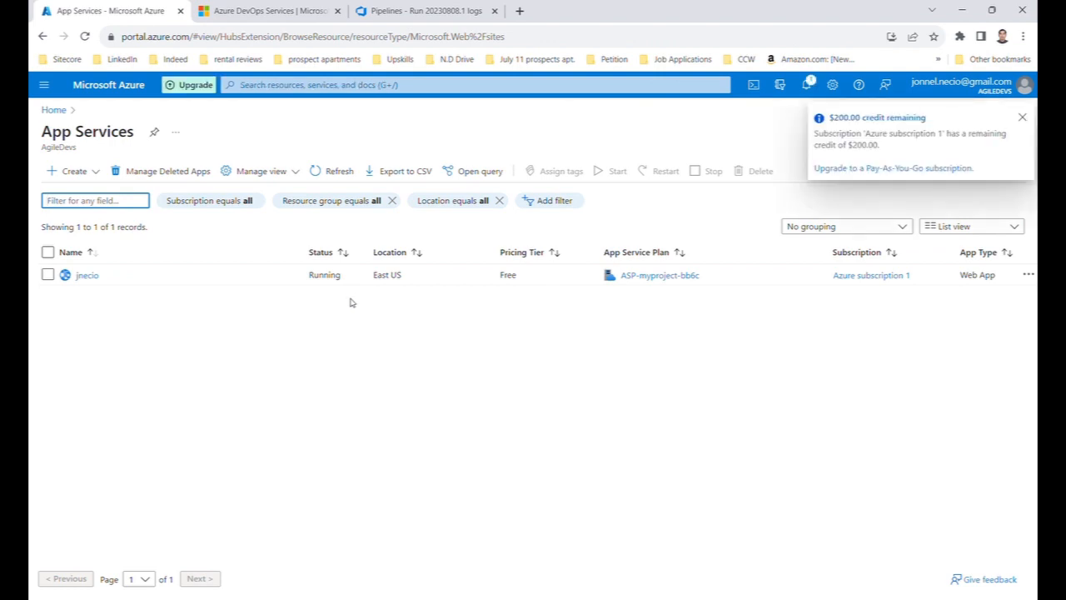
click(1020, 116)
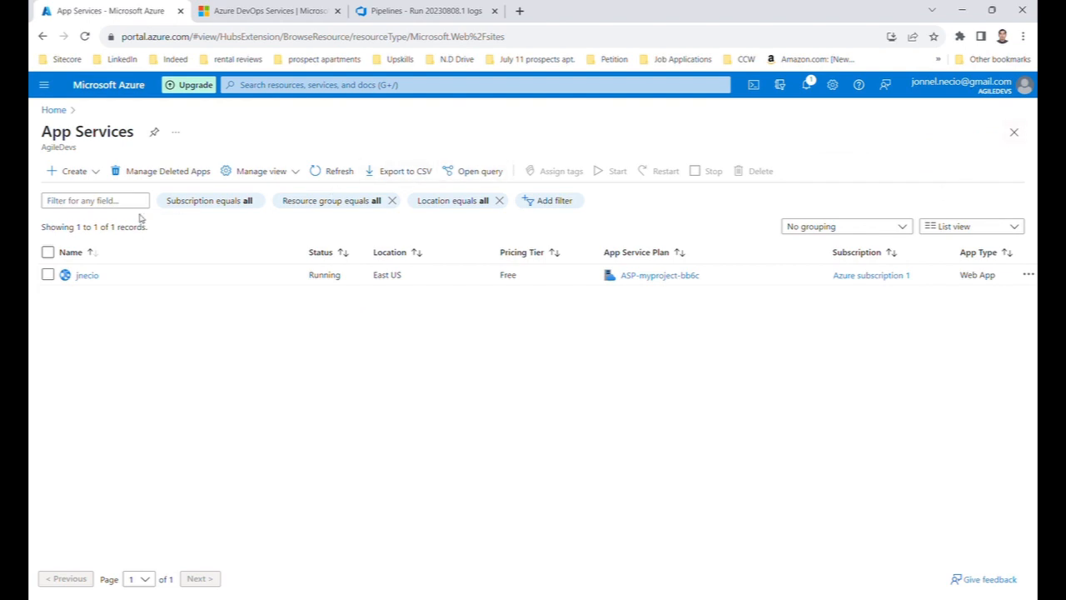
click(100, 174)
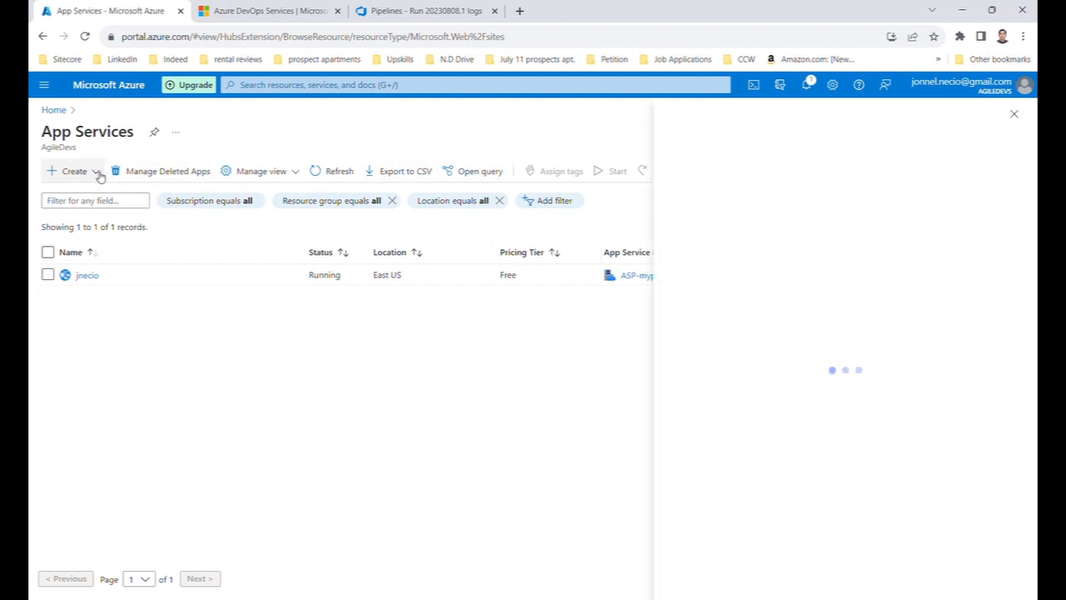
click(1013, 113)
click(95, 172)
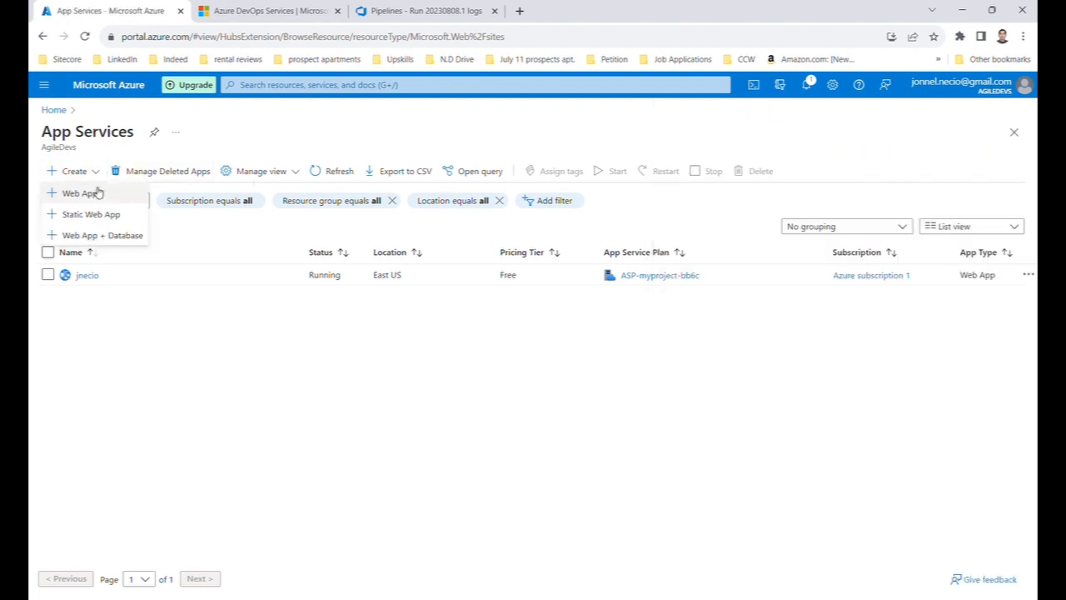
click(93, 192)
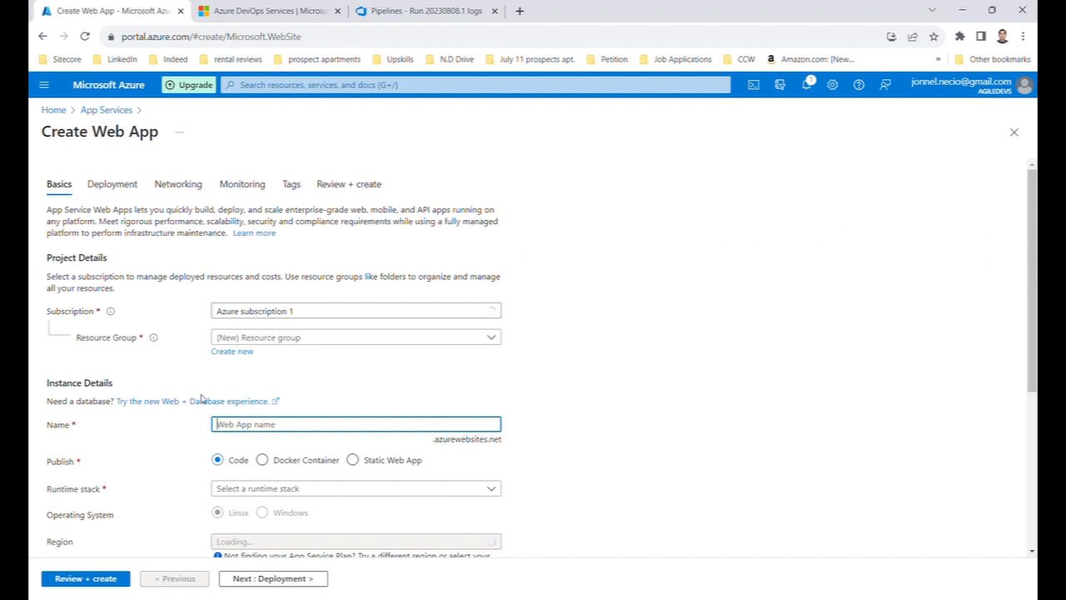
scroll(211, 369, down, 4)
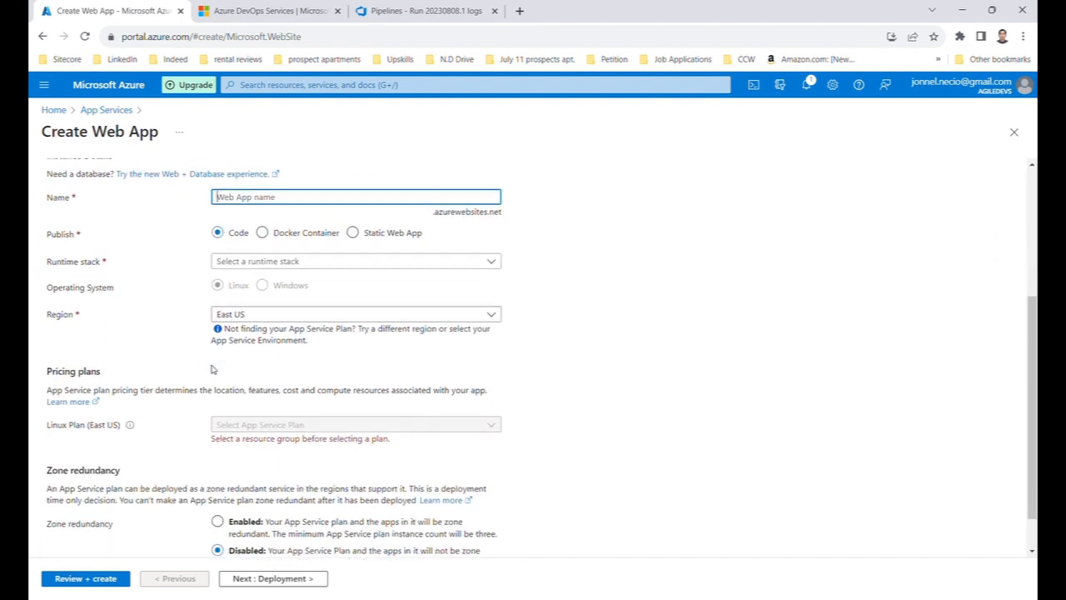
scroll(211, 369, up, 4)
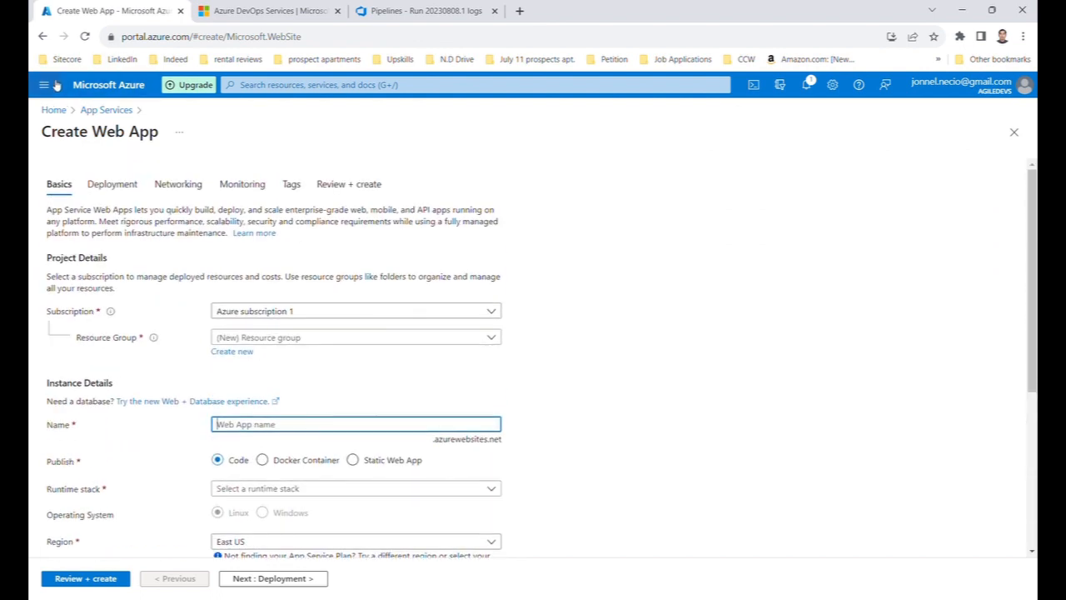
click(115, 112)
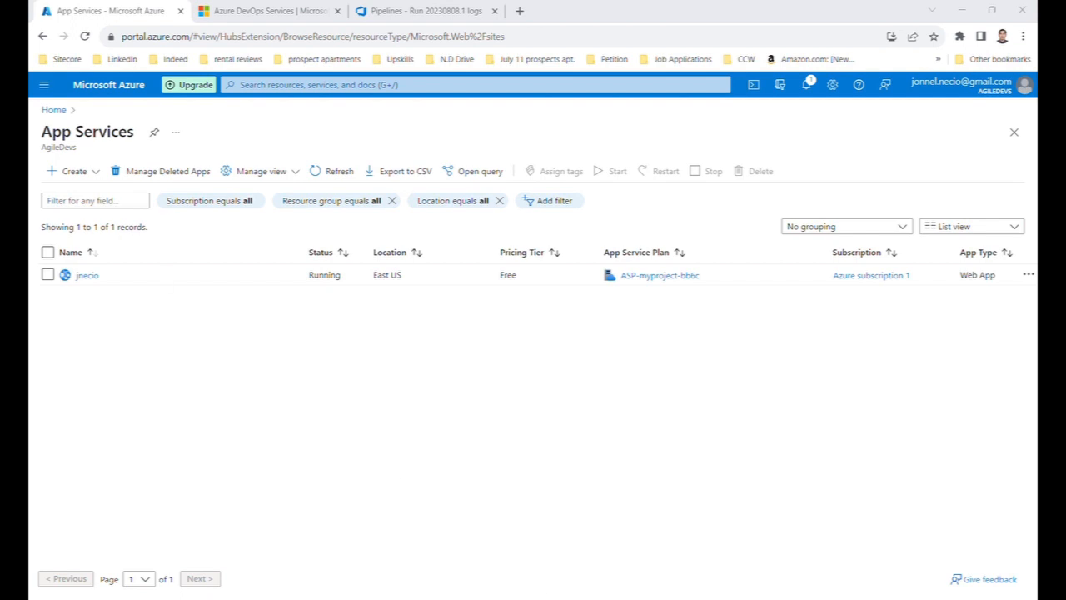
Start a new web app in the myproject resource group and name it with the owner's first name followed by "demosite"
click(84, 36)
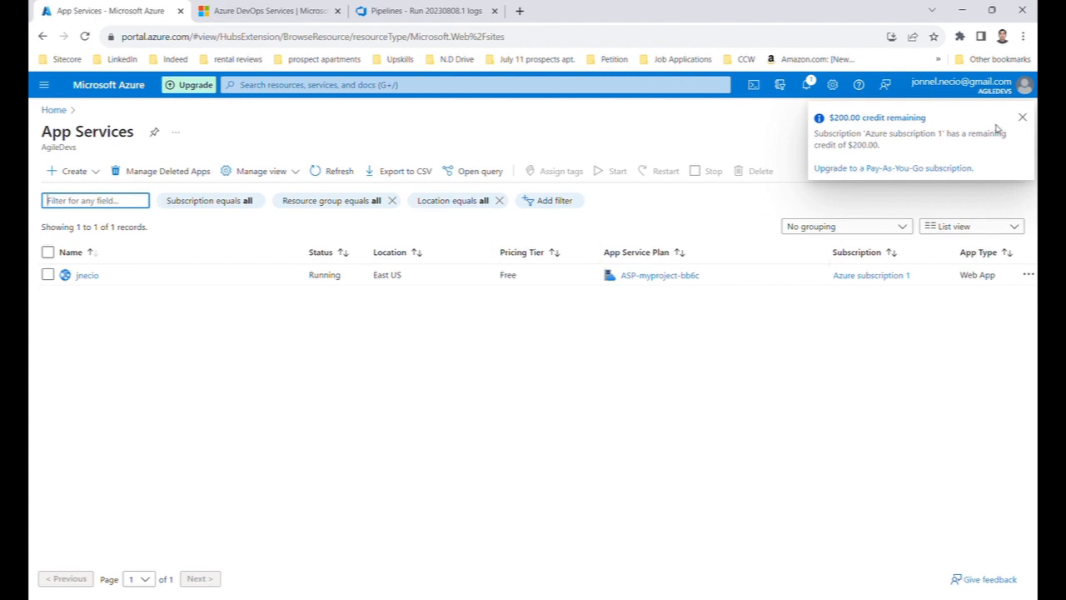
click(1023, 119)
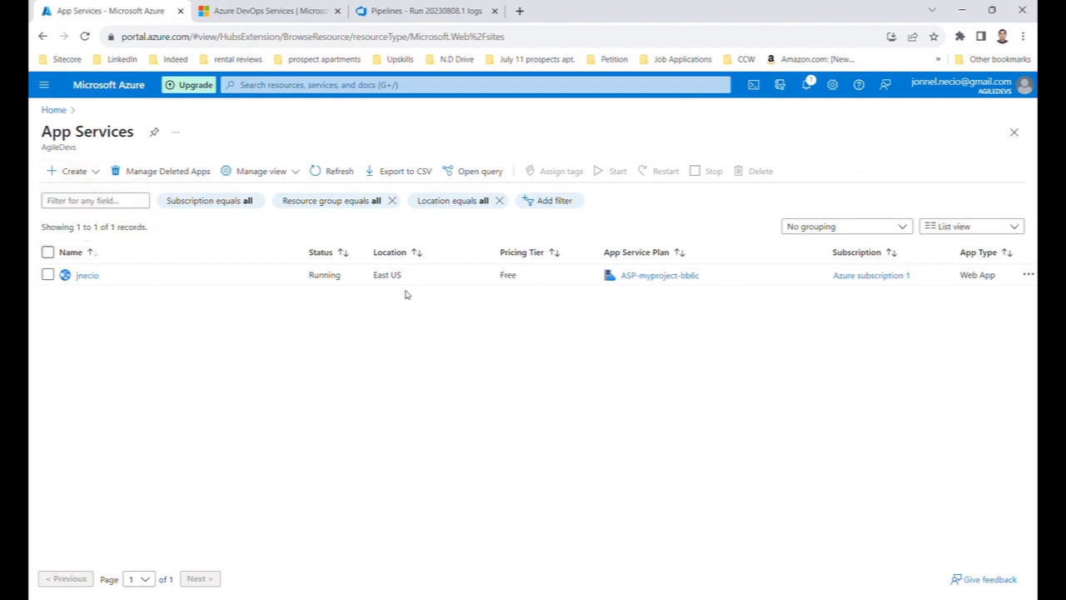
scroll(285, 356, down, 1)
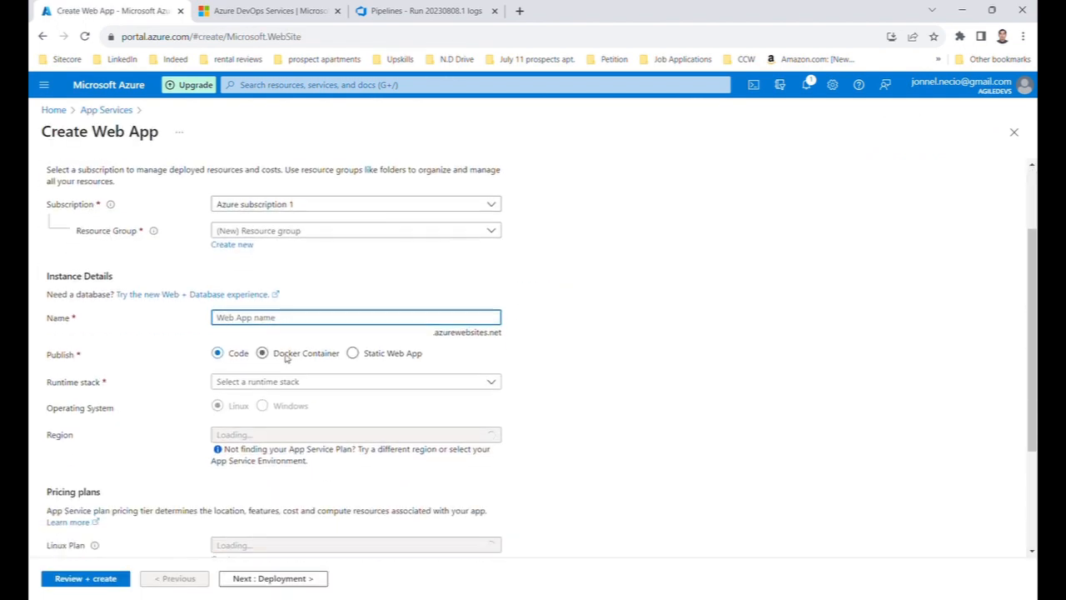
click(297, 205)
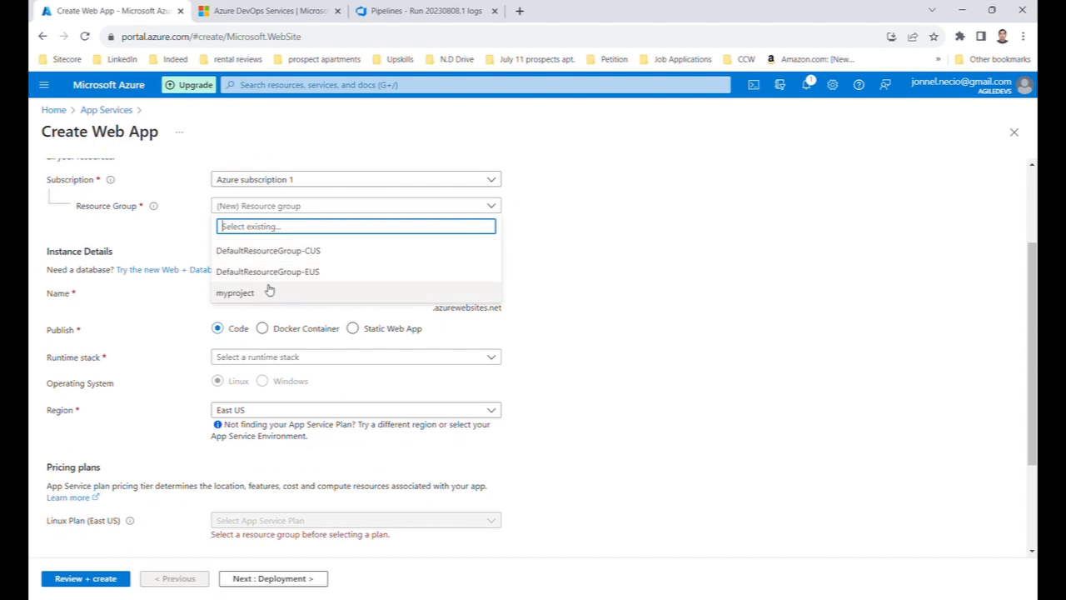
click(269, 292)
click(285, 296)
text(jonneldemo)
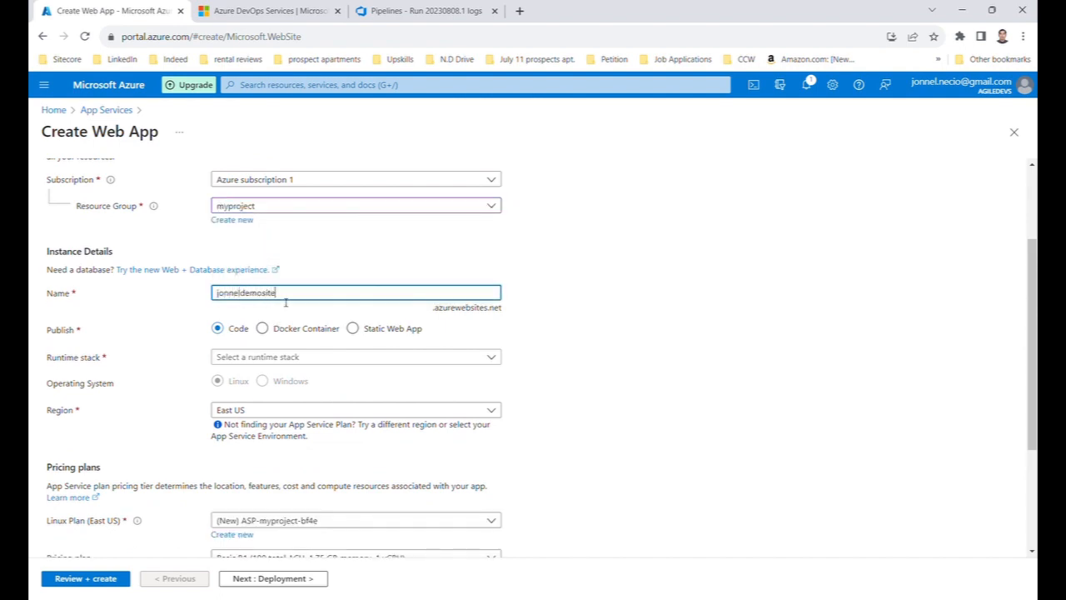
text(site)
Set the web app's runtime stack to .NET 6 (LTS)
scroll(316, 317, down, 3)
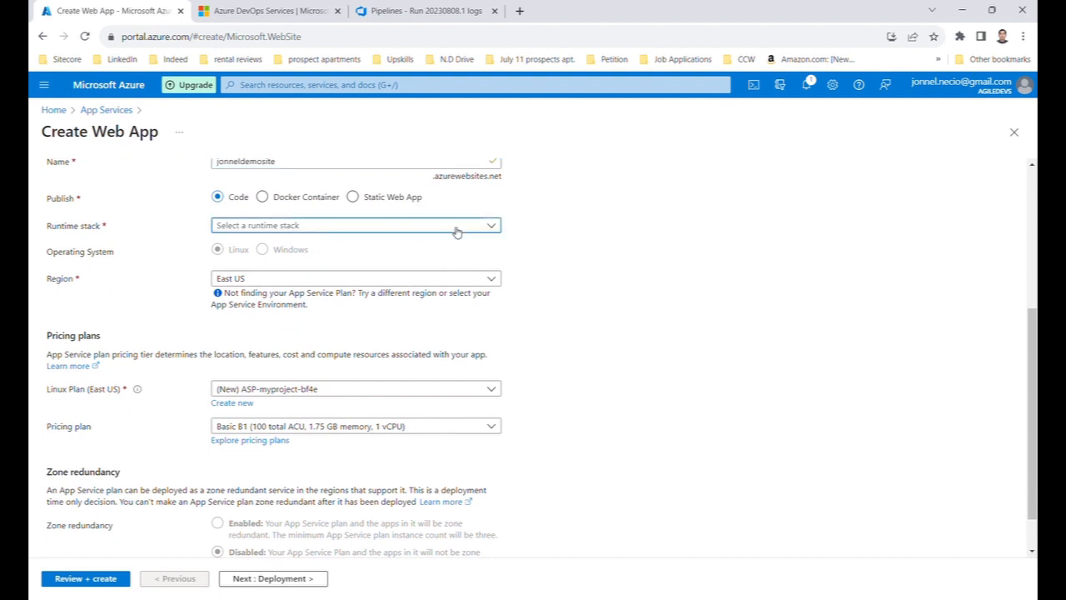
click(455, 227)
click(362, 313)
scroll(555, 340, down, 1)
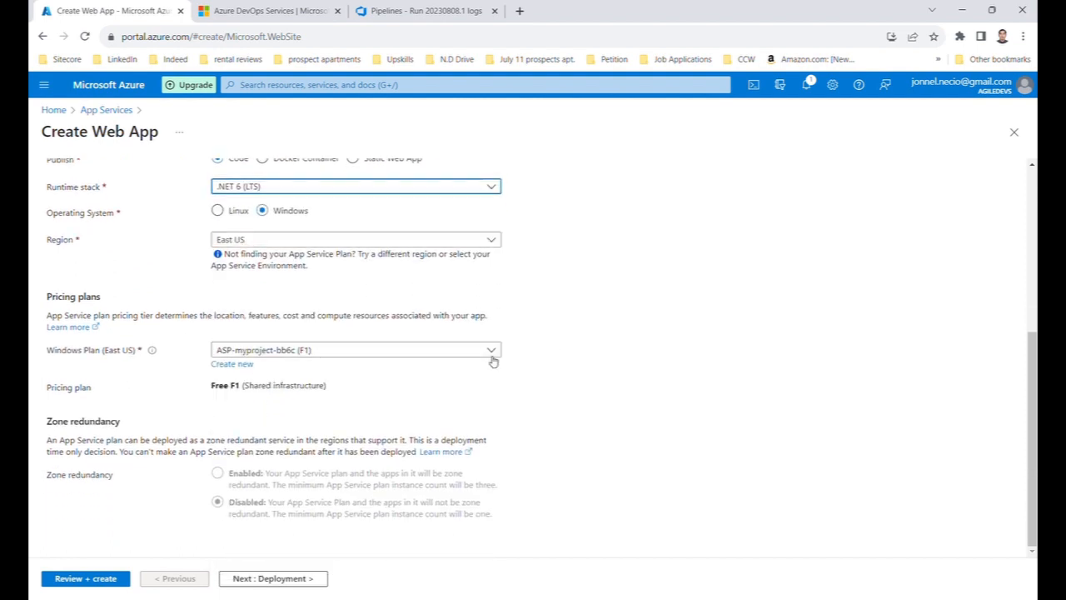
Check the web app's deployment settings and final summary, and create the web app
click(305, 583)
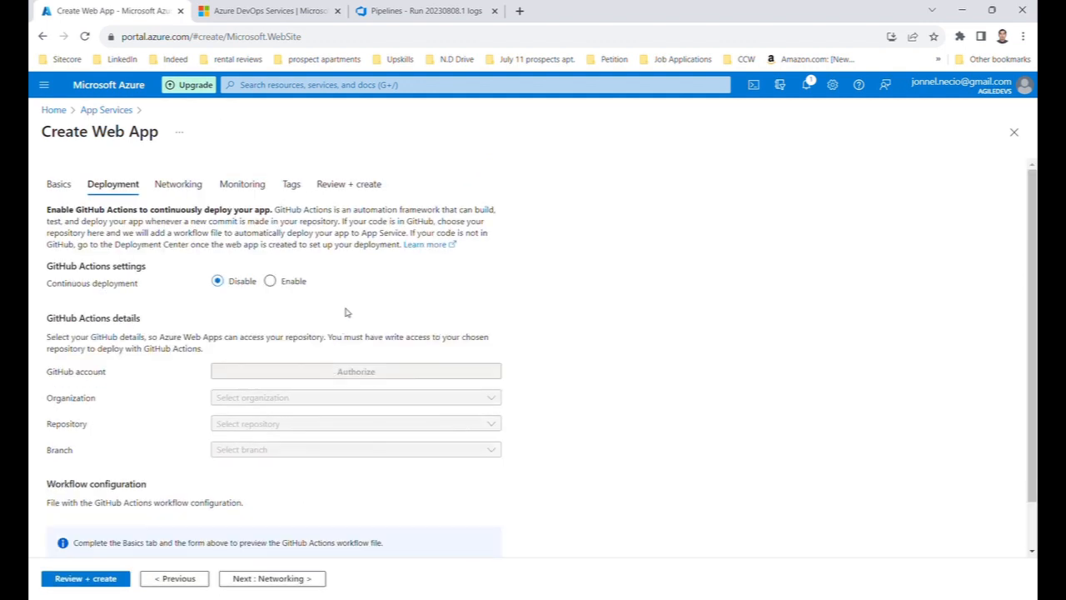
click(360, 184)
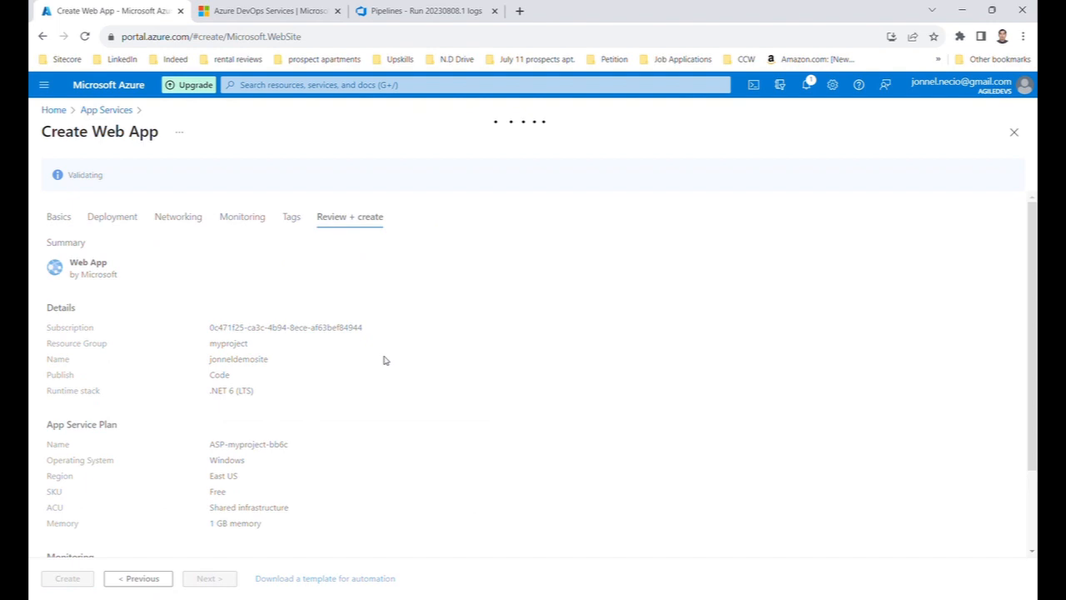
scroll(378, 368, down, 2)
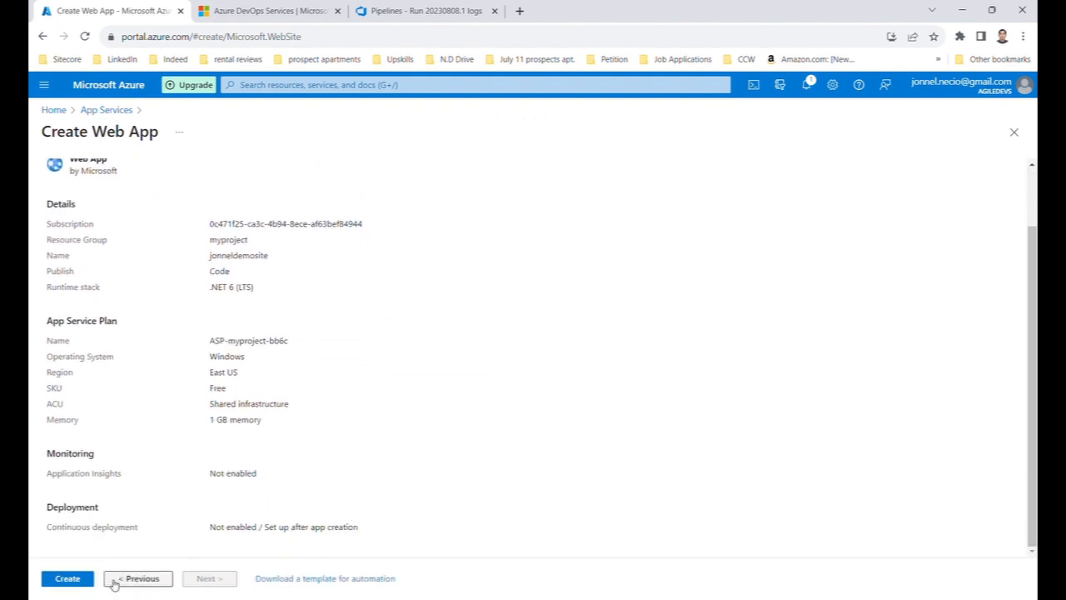
click(70, 578)
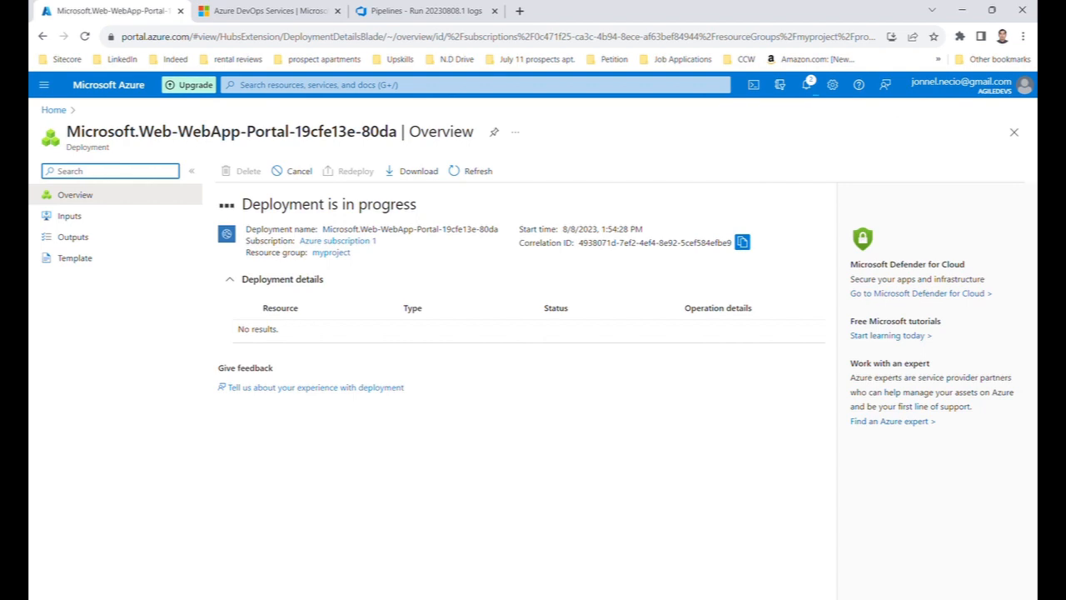
Switch to Azure DevOps and start a new release pipeline in PersonalSpace, browsing the stage templates without applying one
click(425, 11)
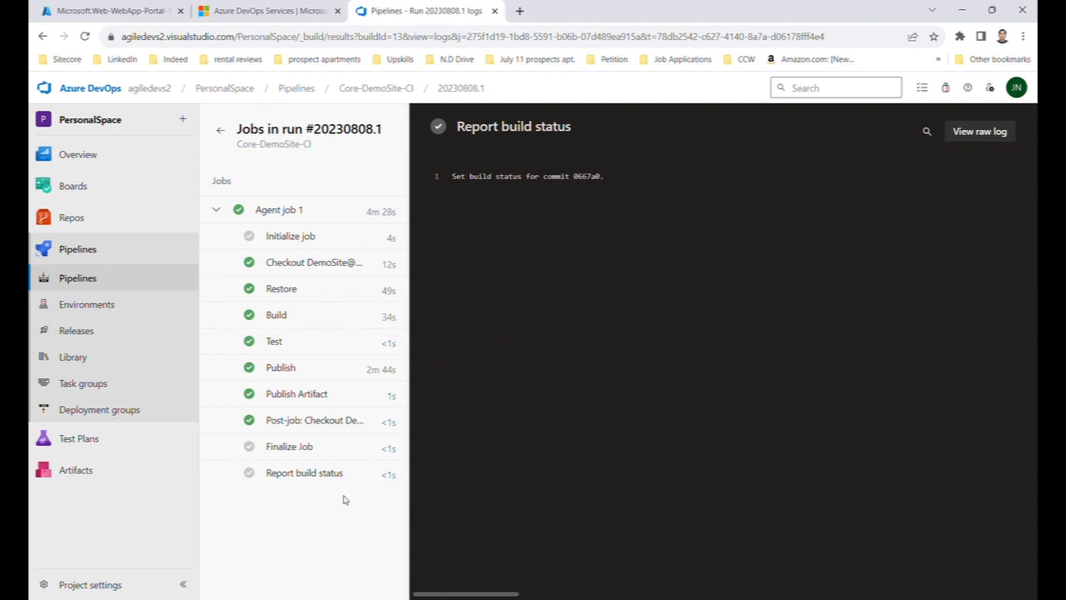
click(105, 278)
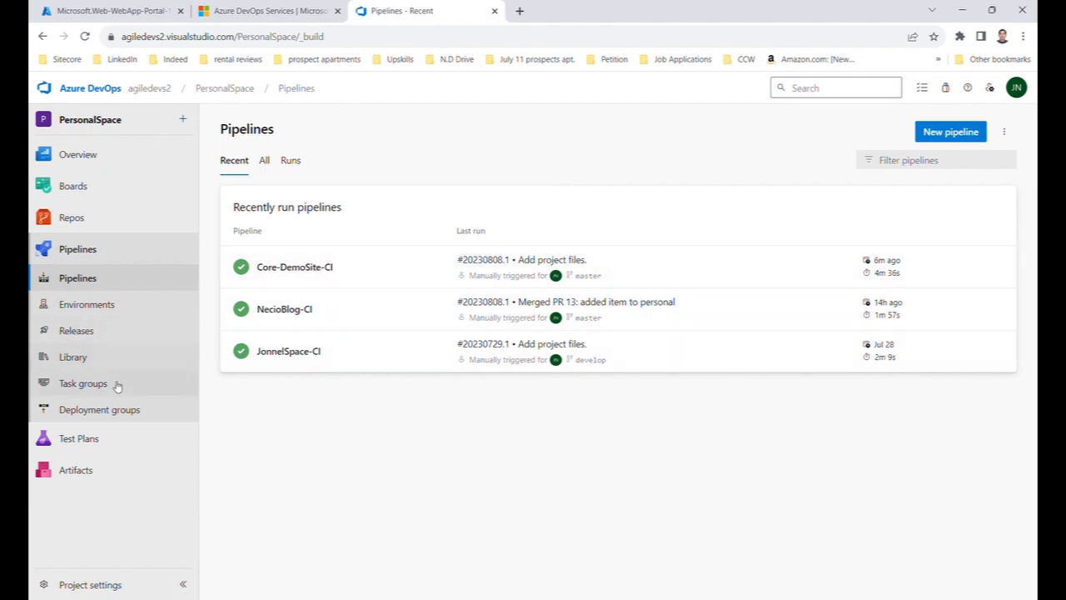
click(103, 334)
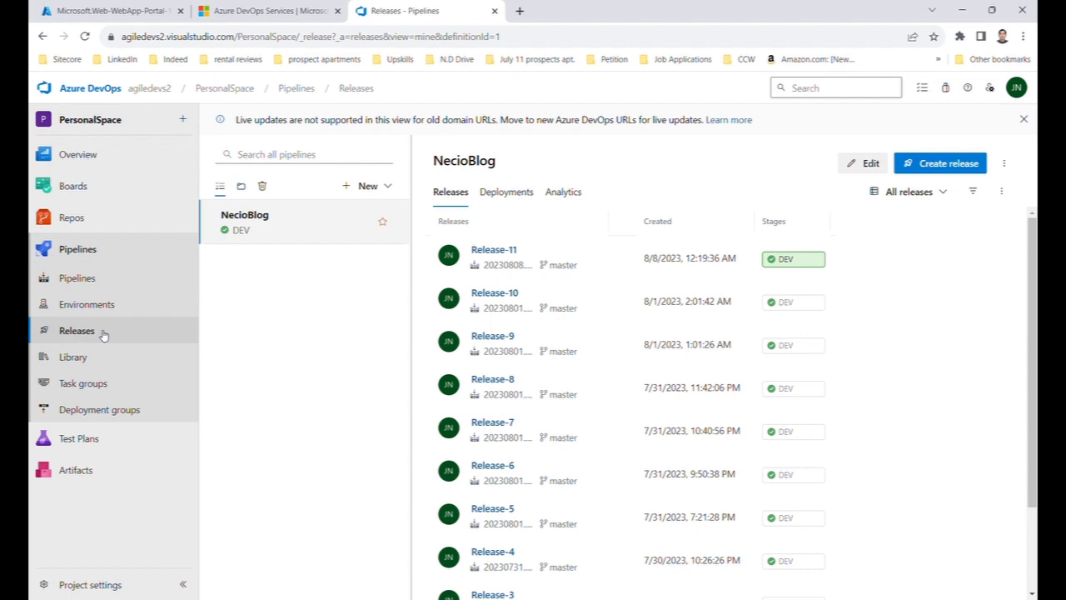
click(368, 186)
click(337, 213)
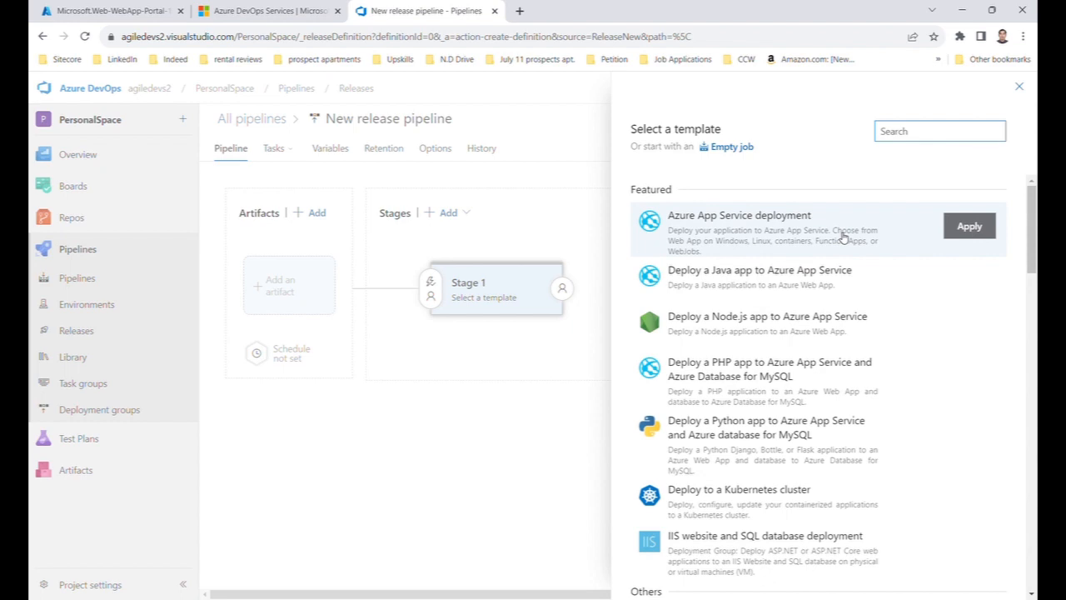
scroll(874, 233, down, 3)
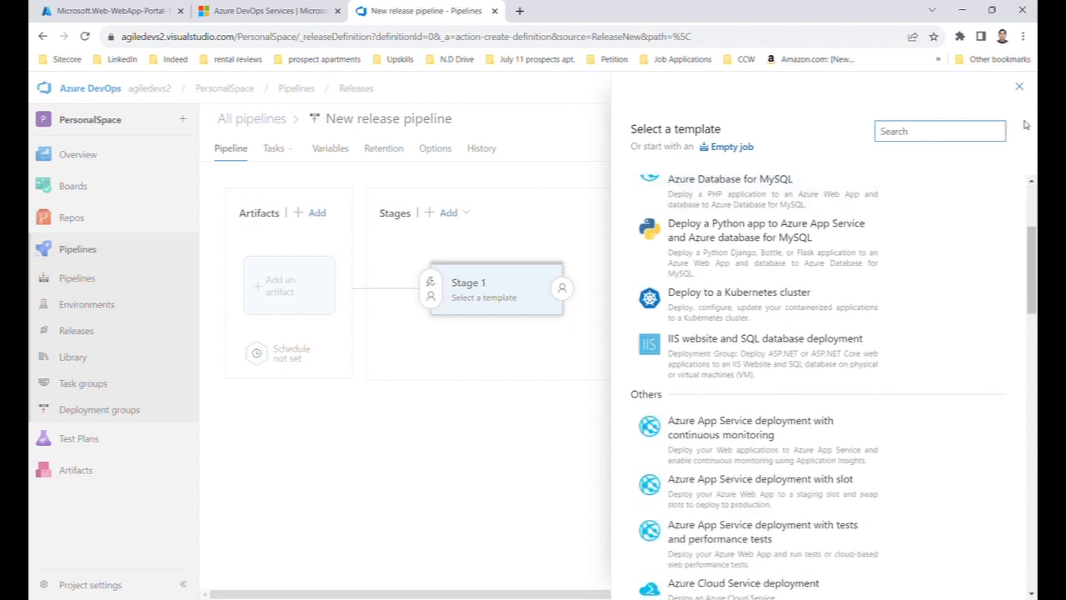
click(1021, 89)
Add a build artifact to the release pipeline from Core-DemoSite-CI in PersonalSpace, with Latest as the default version
click(317, 246)
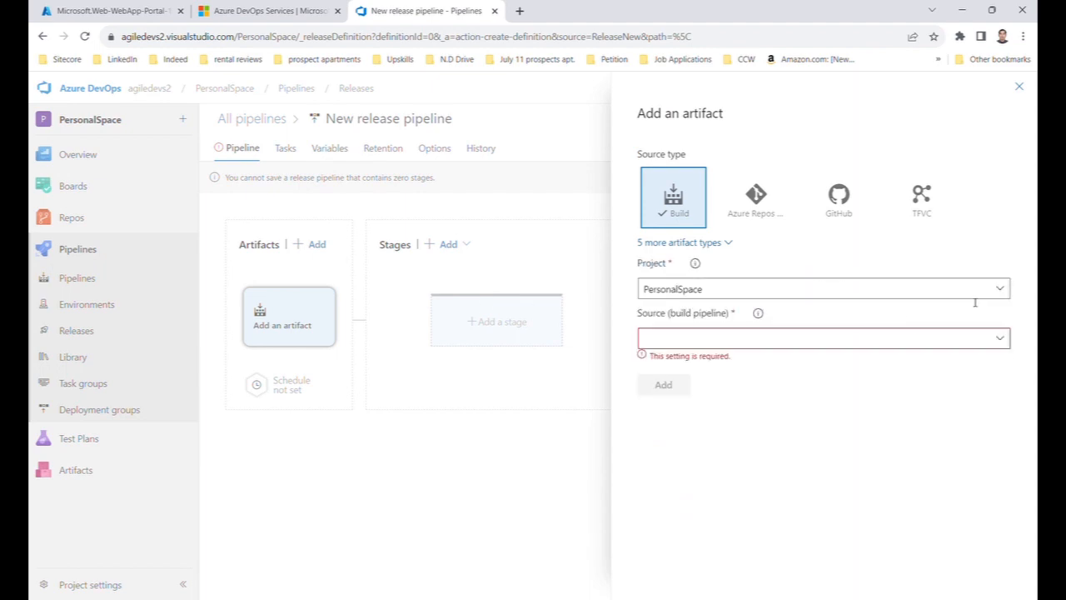
click(999, 337)
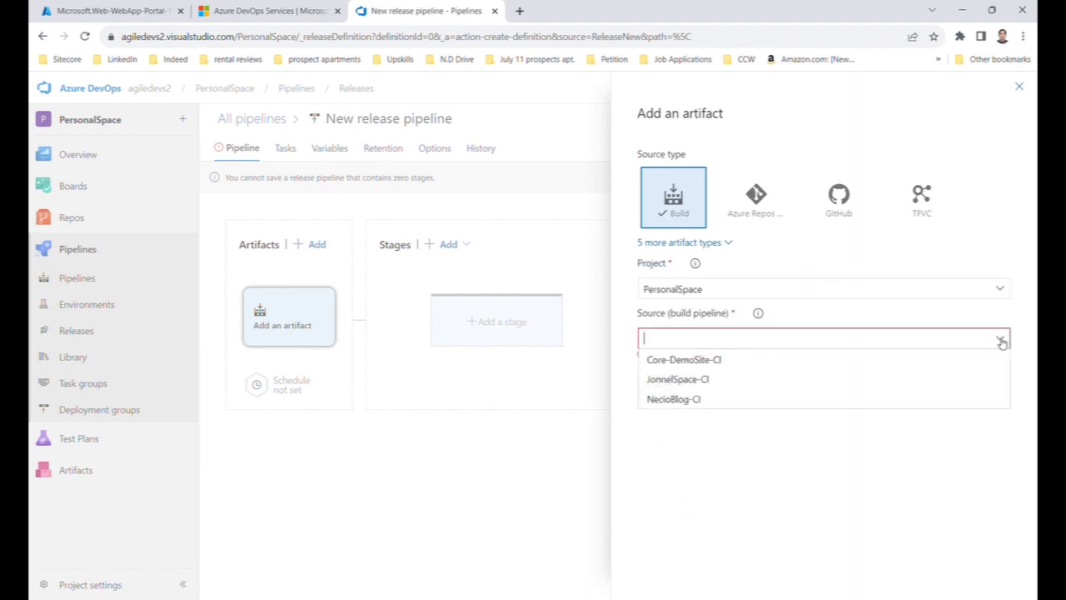
click(723, 361)
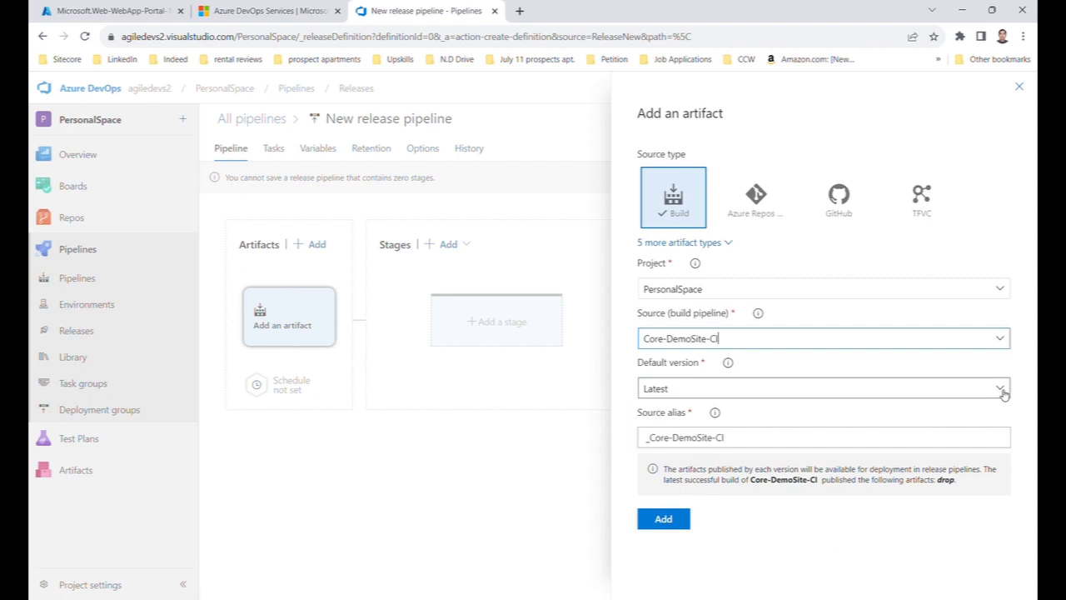
click(1002, 390)
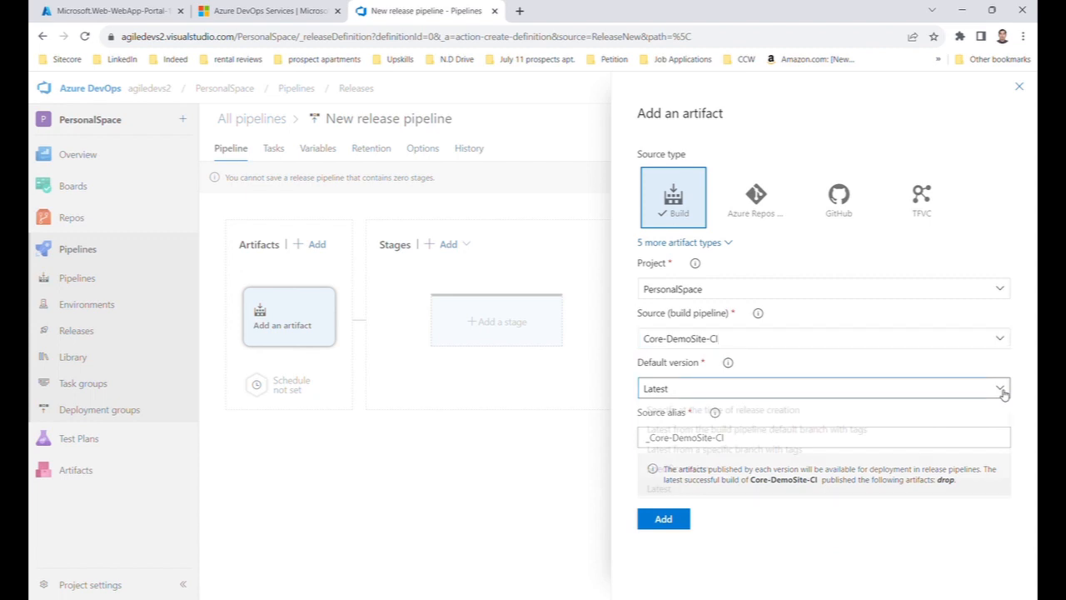
click(1002, 391)
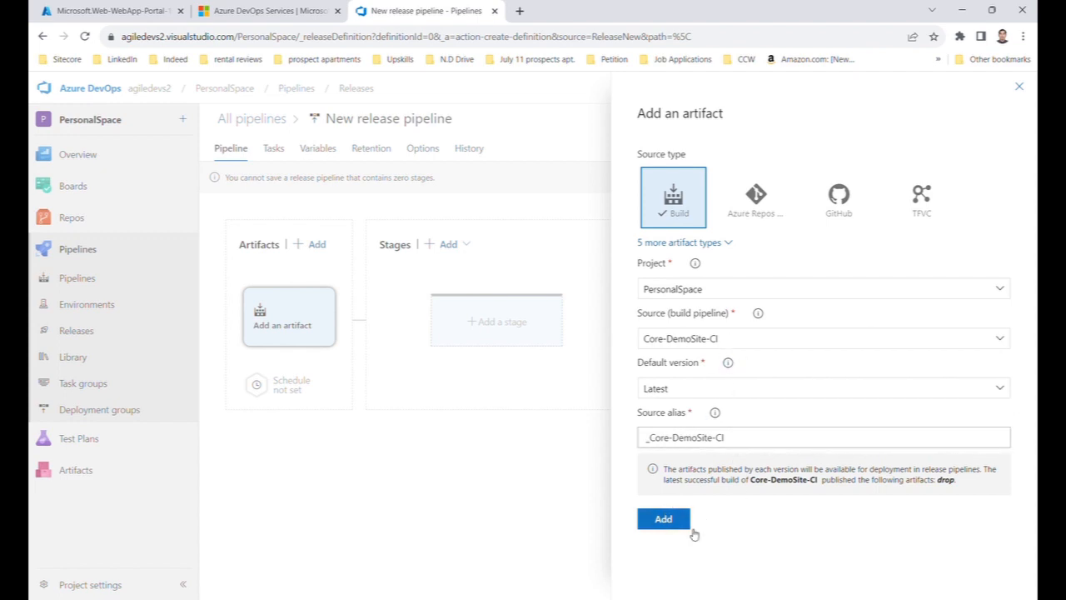
click(668, 524)
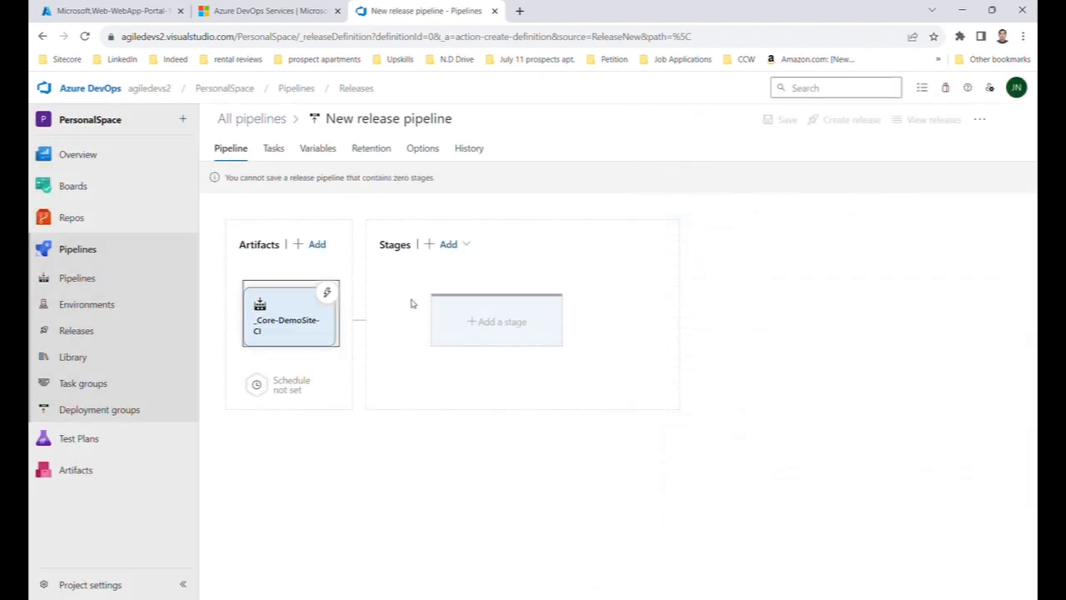
Enable the continuous deployment trigger on the Core-DemoSite-CI artifact
click(326, 292)
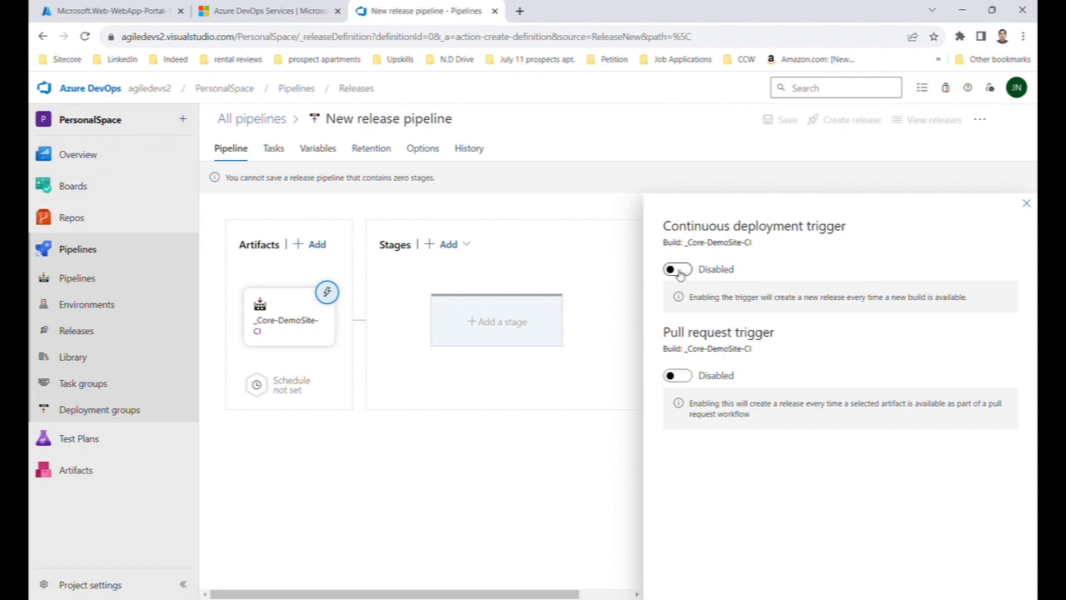
click(676, 270)
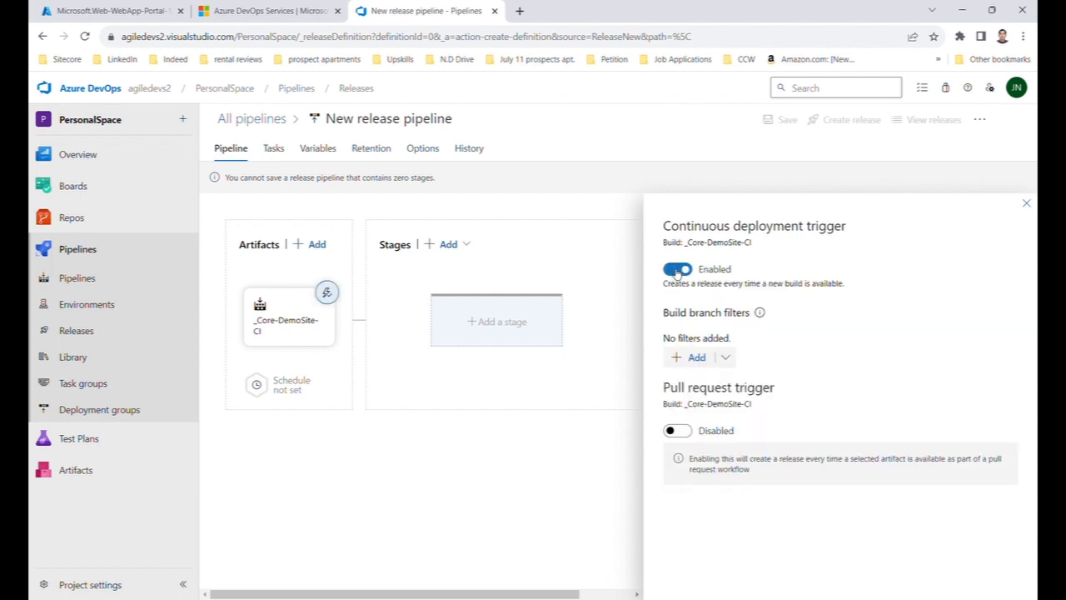
click(1026, 204)
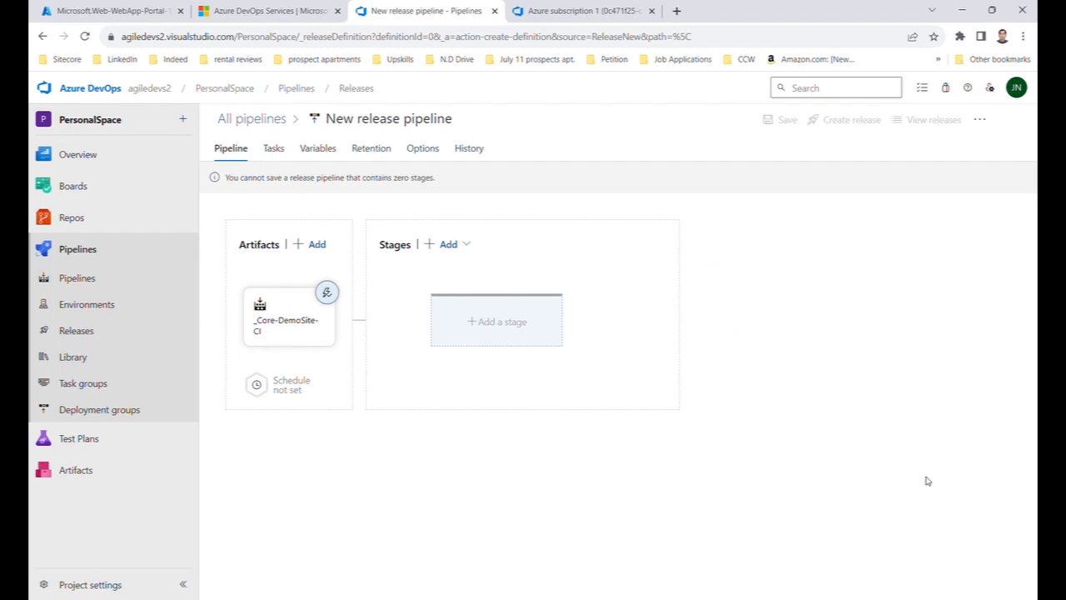
Check the artifact's continuous deployment trigger and add a new stage from the Azure App Service deployment template
click(326, 292)
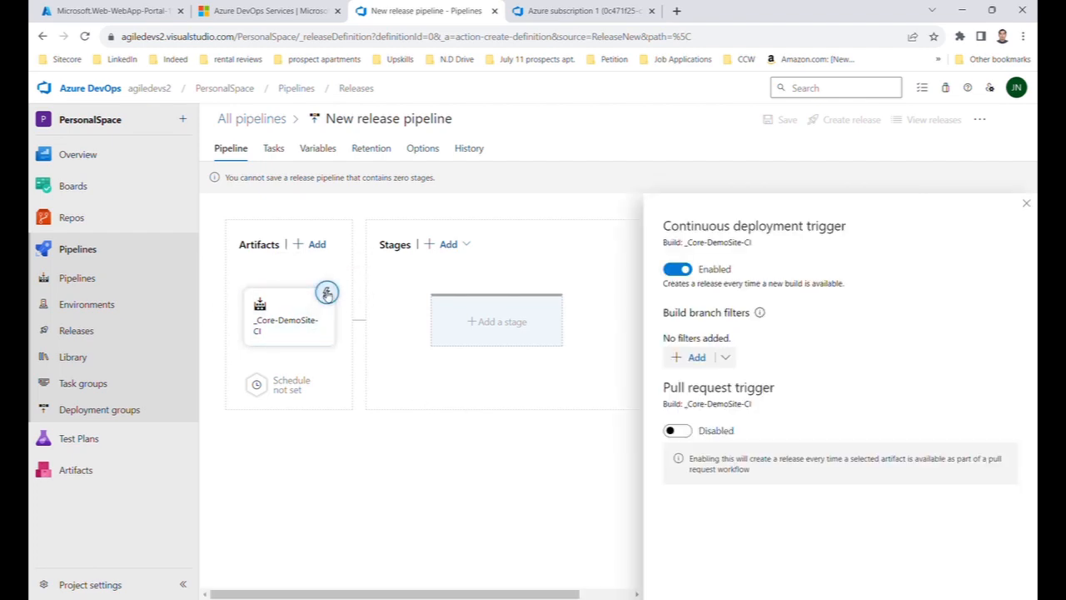
click(1026, 204)
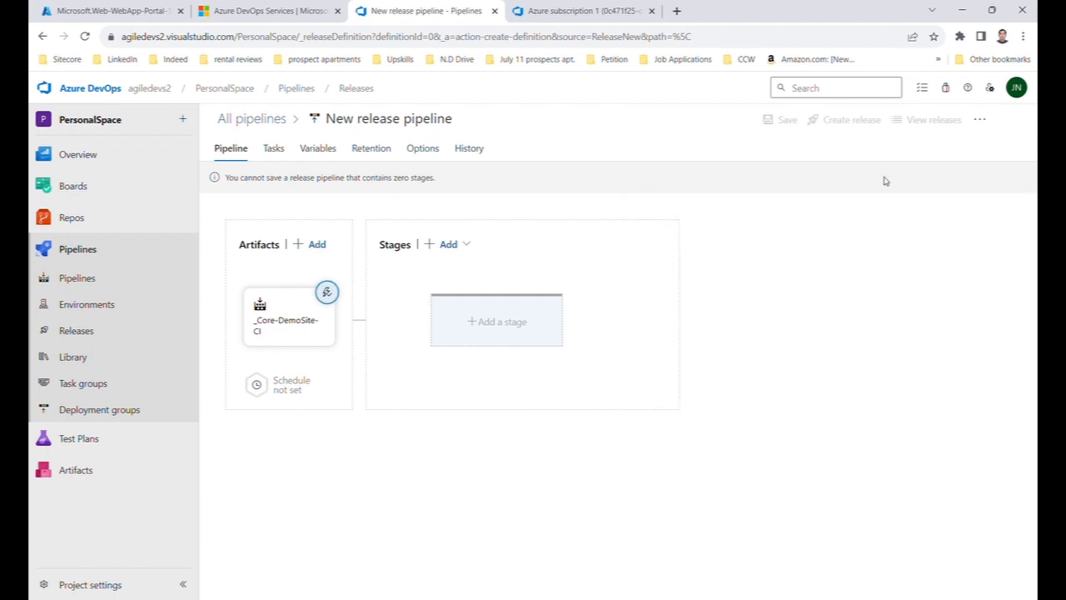
click(468, 245)
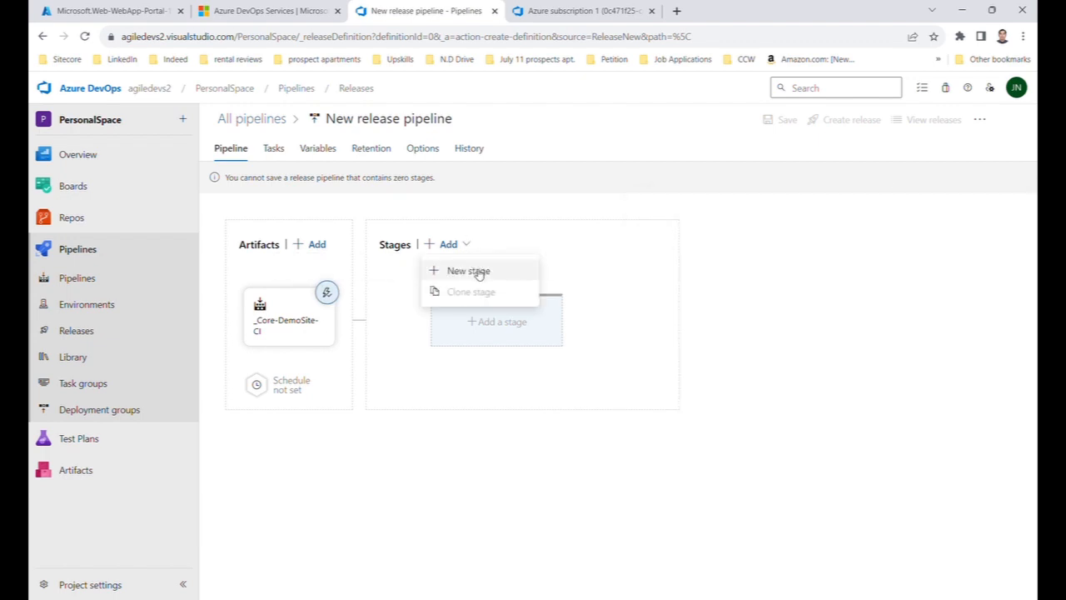
click(468, 271)
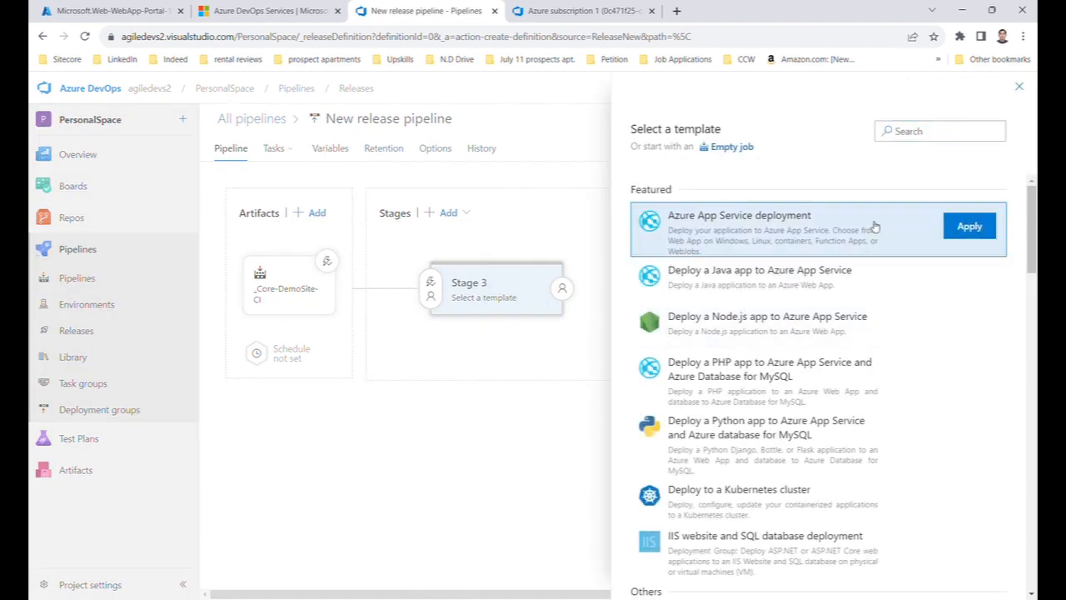
click(971, 229)
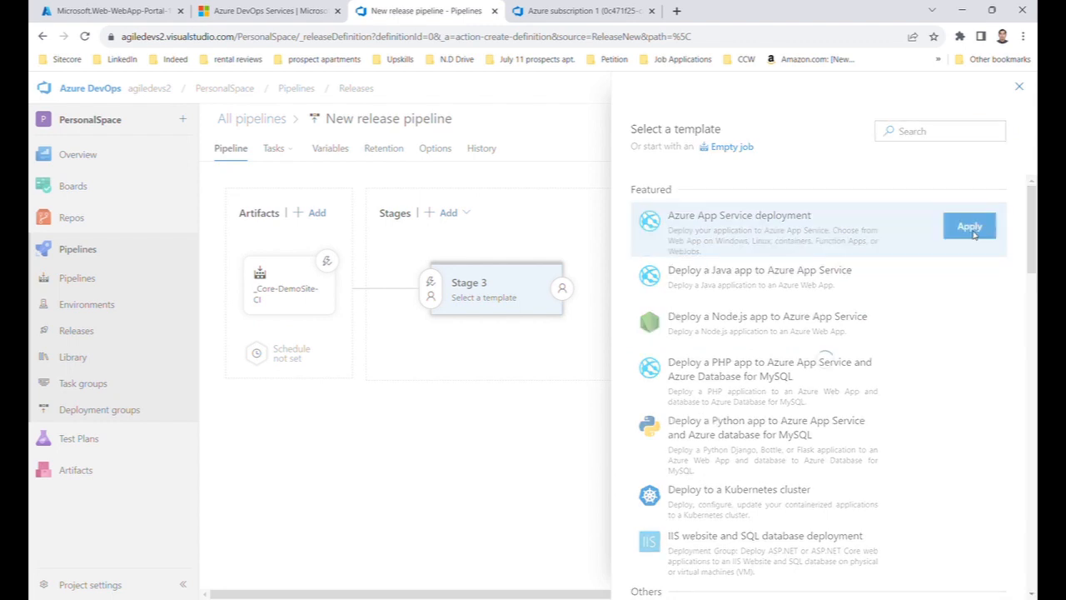
Name the new stage Production and close its properties
triple_click(779, 301)
key(BackSpace)
text(Prod)
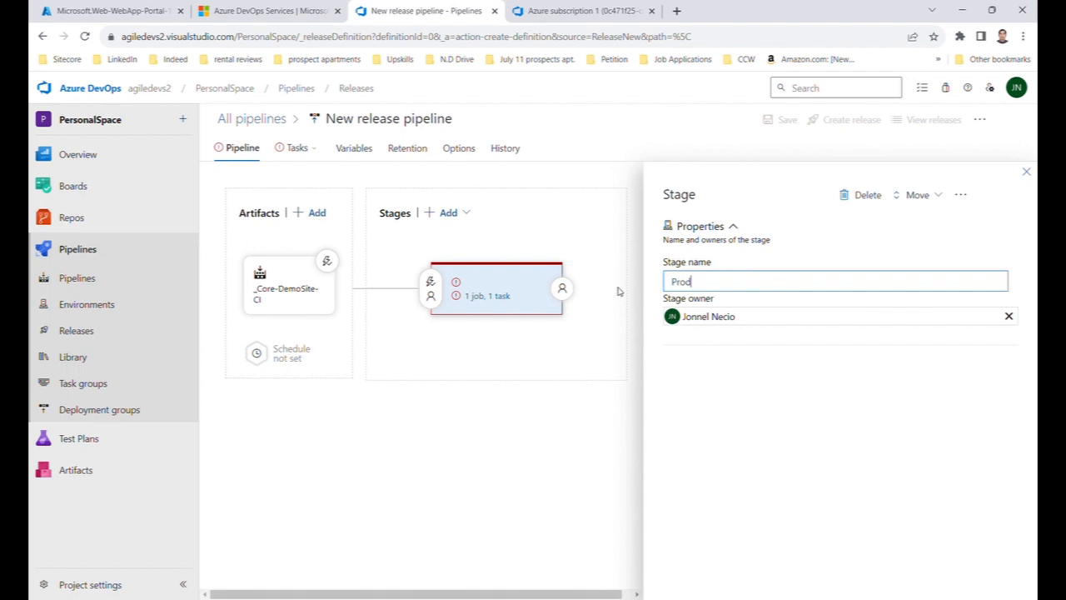
text(uction)
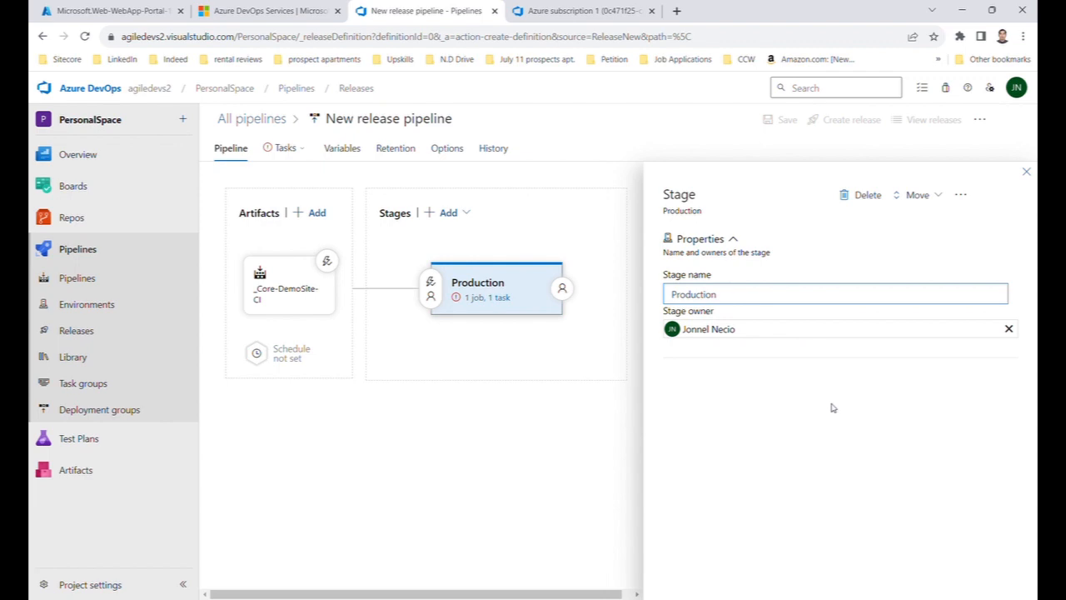
click(877, 403)
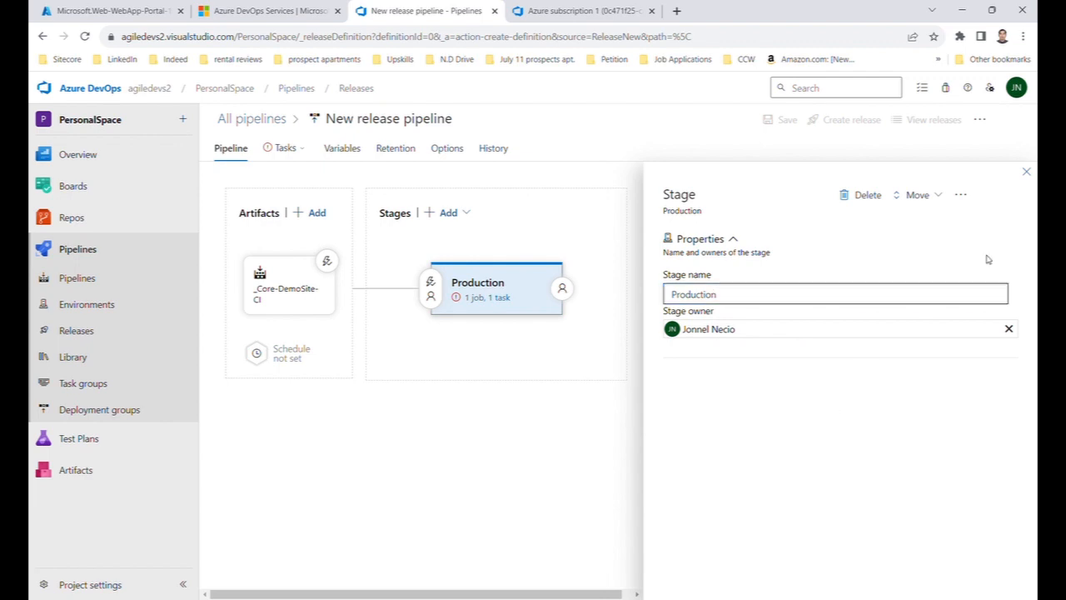
click(1027, 176)
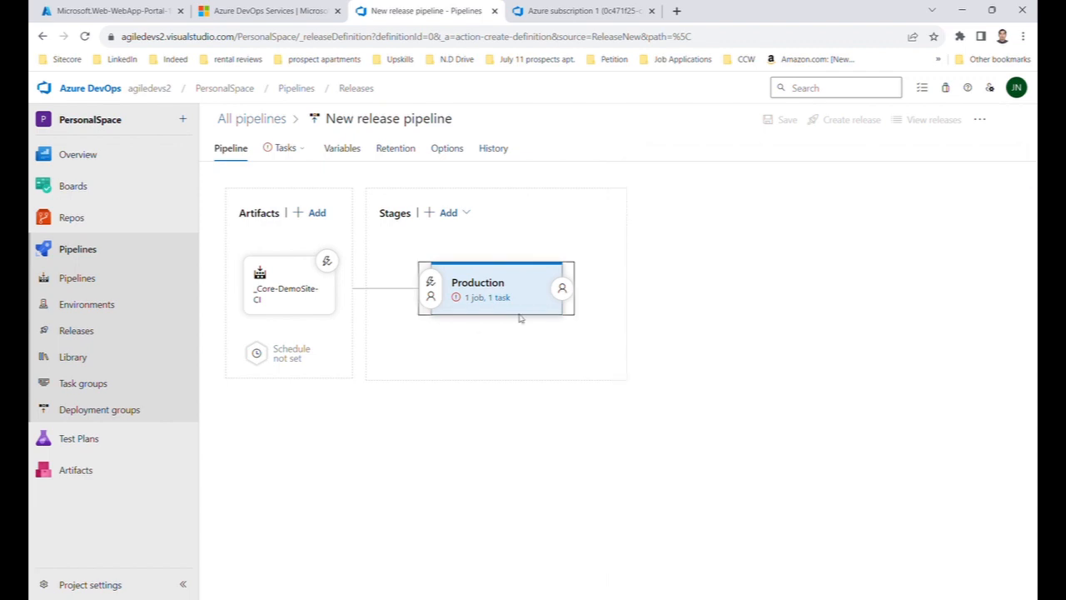
In the Production stage's tasks, choose Azure subscription 1 and authorize its service connection
click(480, 299)
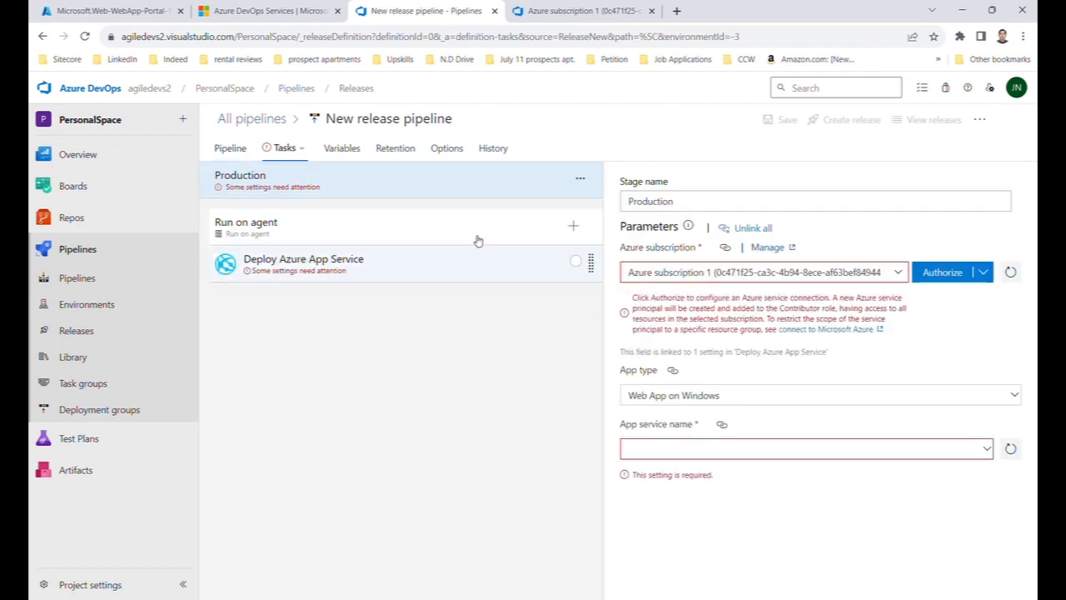
click(899, 273)
click(768, 567)
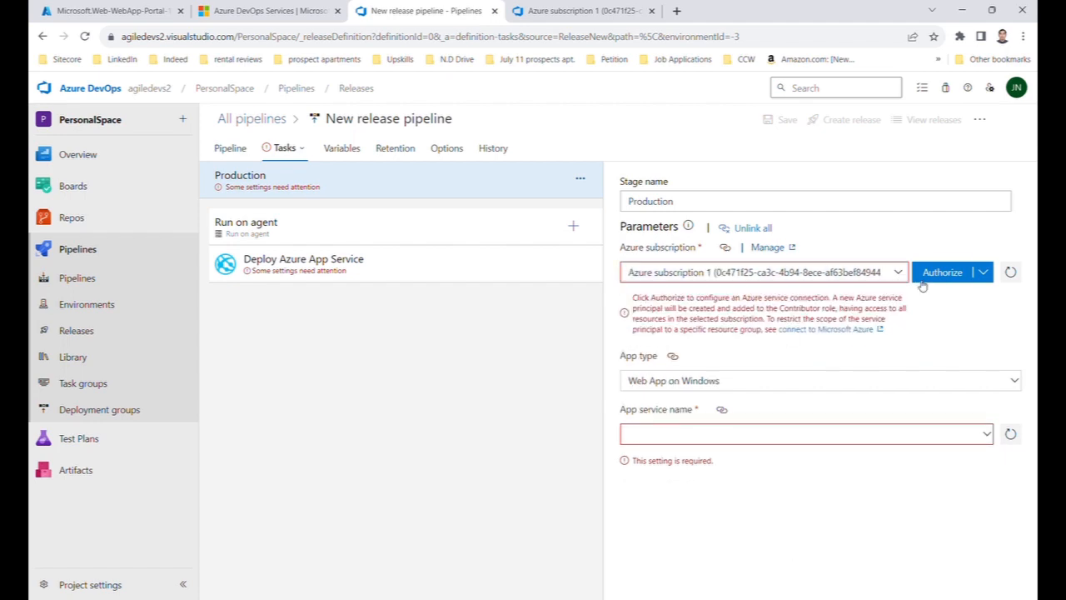
click(899, 272)
click(937, 269)
click(937, 269)
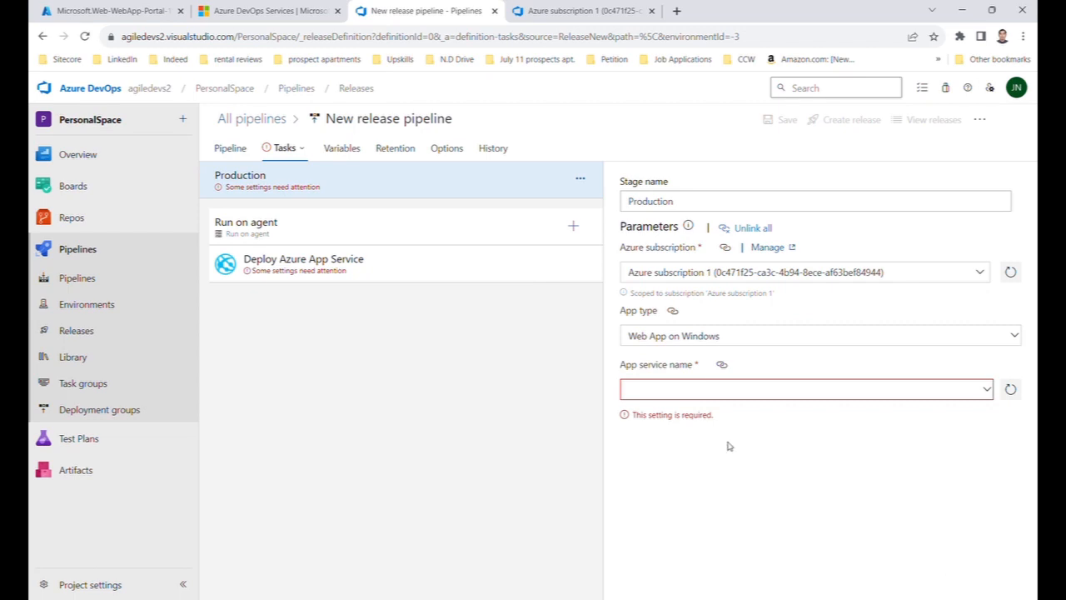
click(983, 275)
click(935, 360)
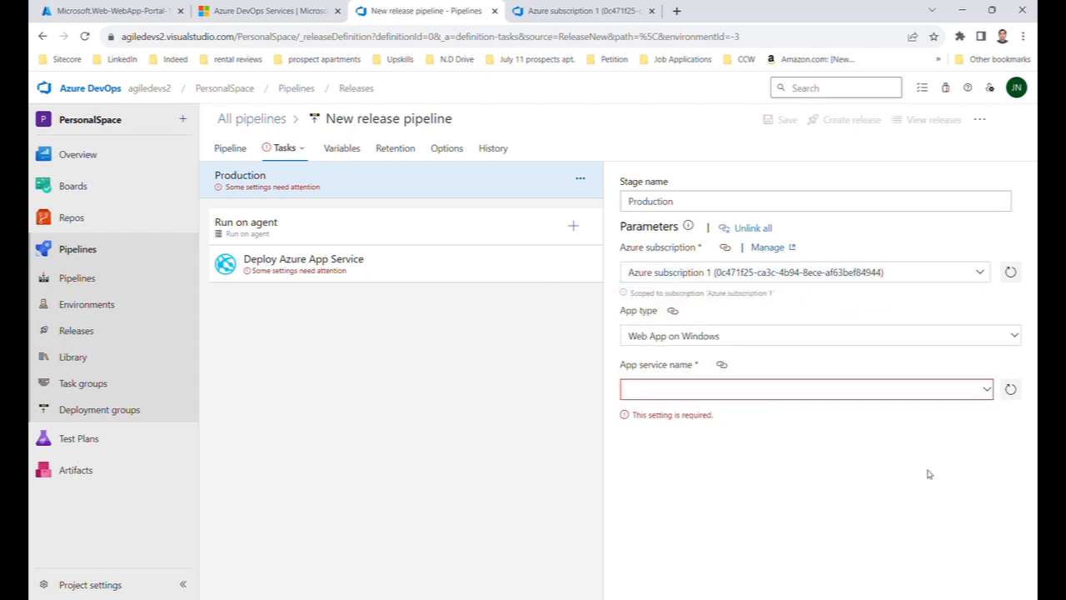
Set the Production stage's app service to the demo site web app and save the release pipeline in the root folder
click(981, 392)
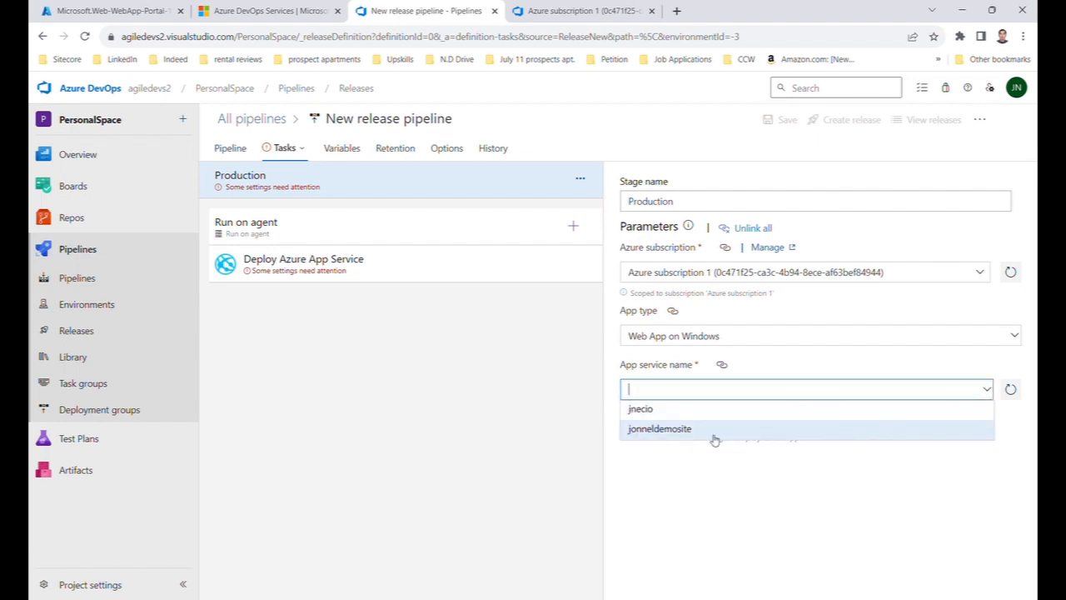
click(651, 432)
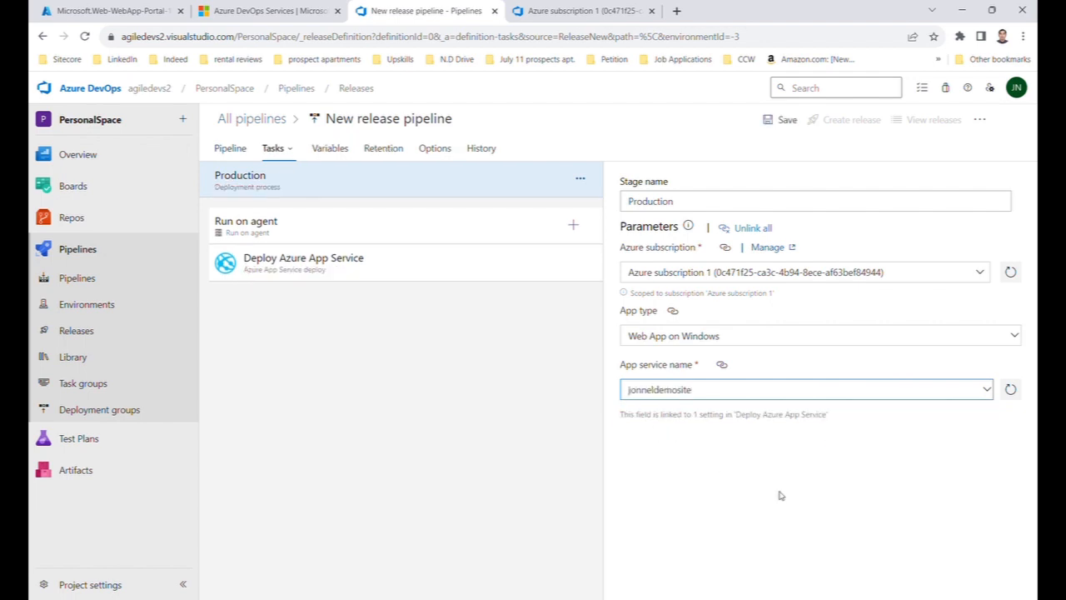
click(790, 130)
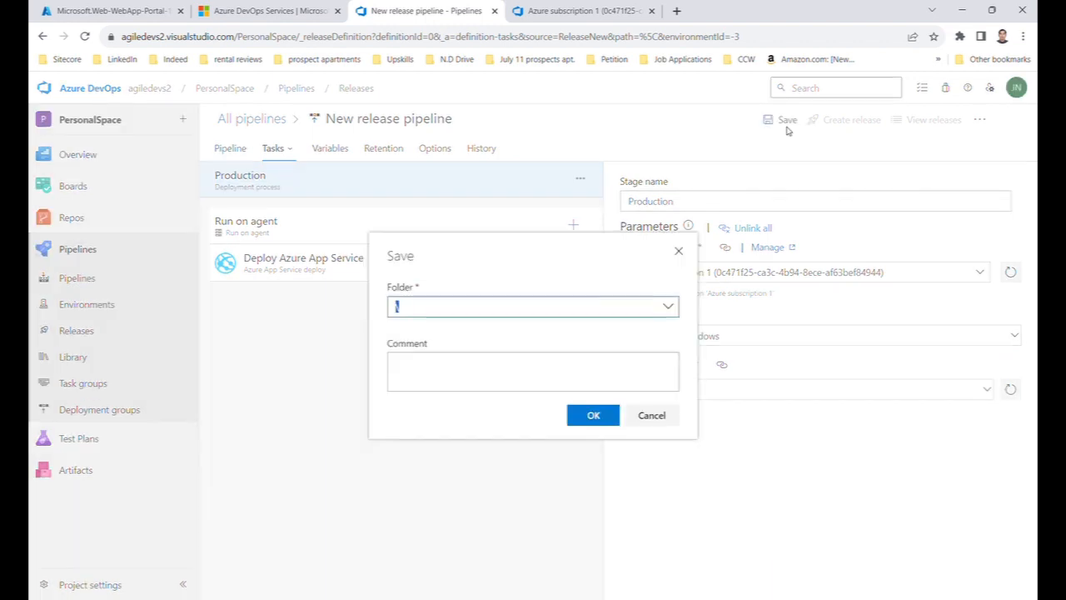
click(599, 415)
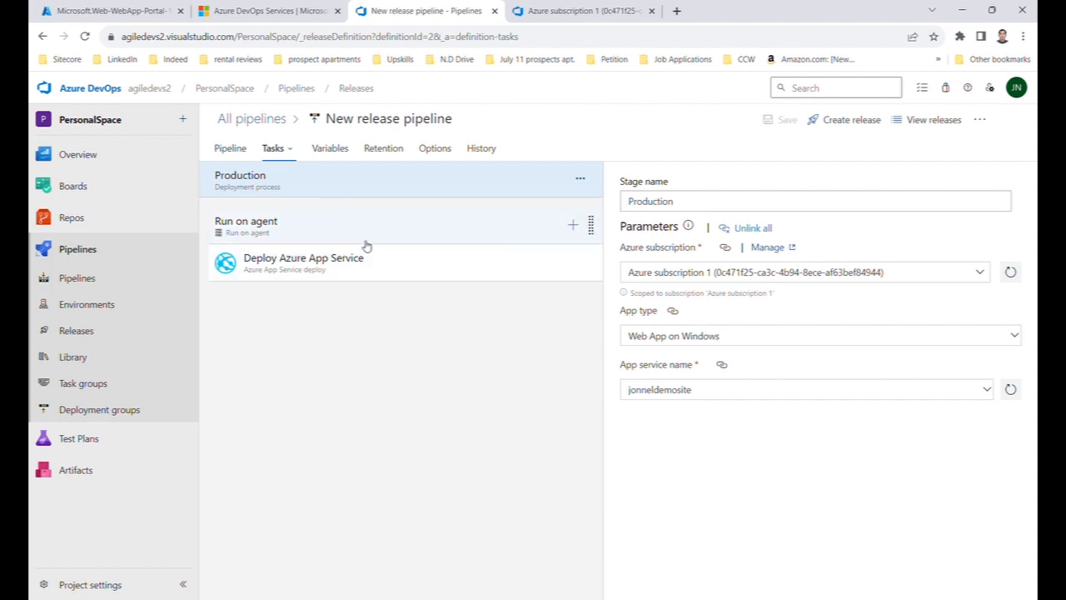
Change the display name of the Production stage's Azure App Service deploy task to Production
click(232, 155)
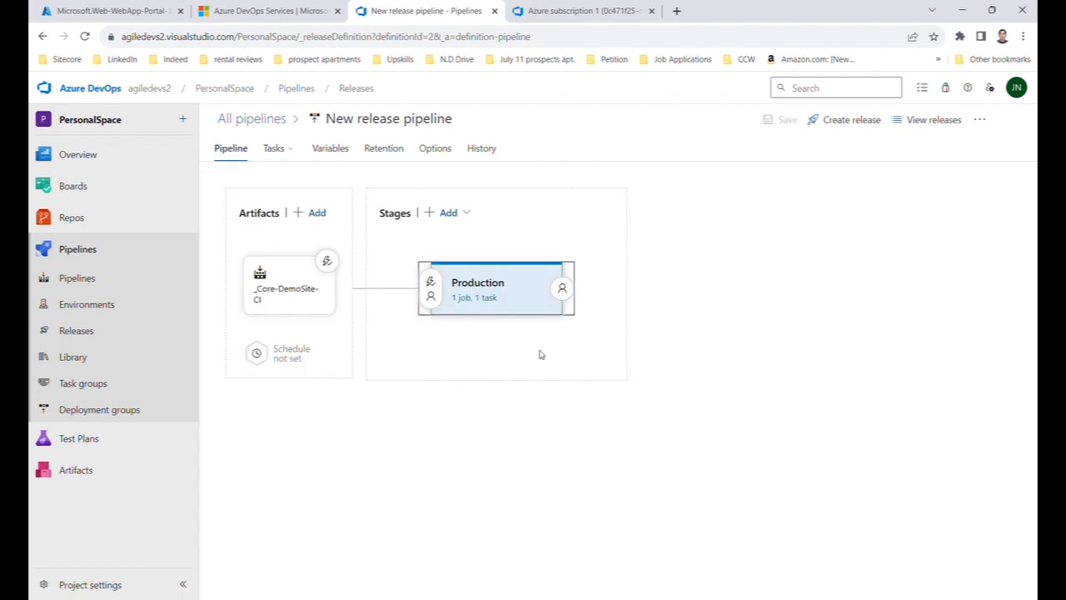
click(492, 303)
click(417, 266)
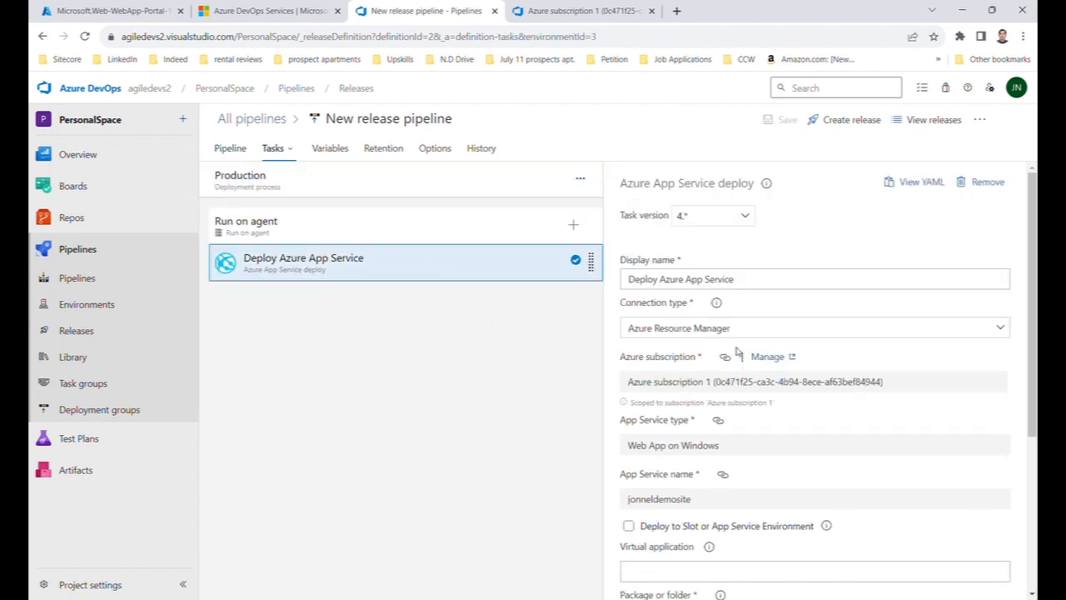
scroll(741, 350, down, 3)
scroll(753, 349, up, 3)
click(779, 279)
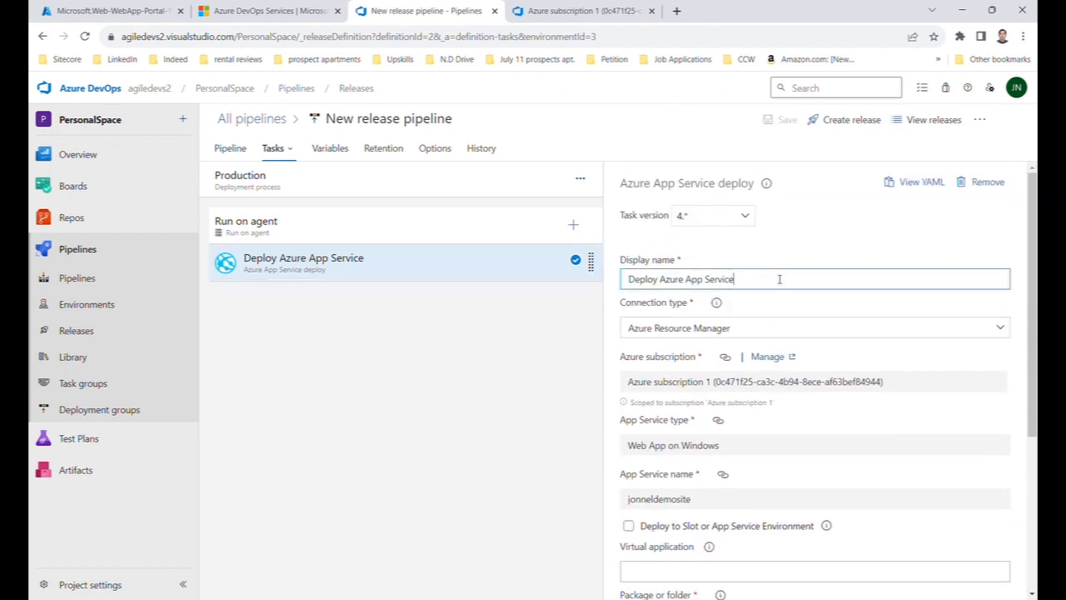
drag(779, 279, 620, 281)
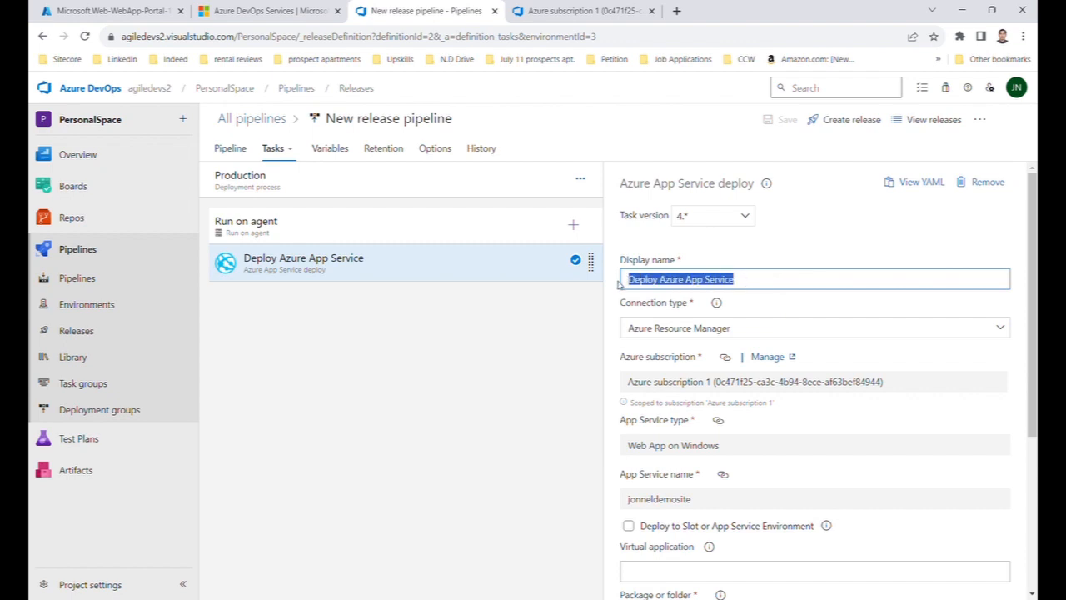
text(Production)
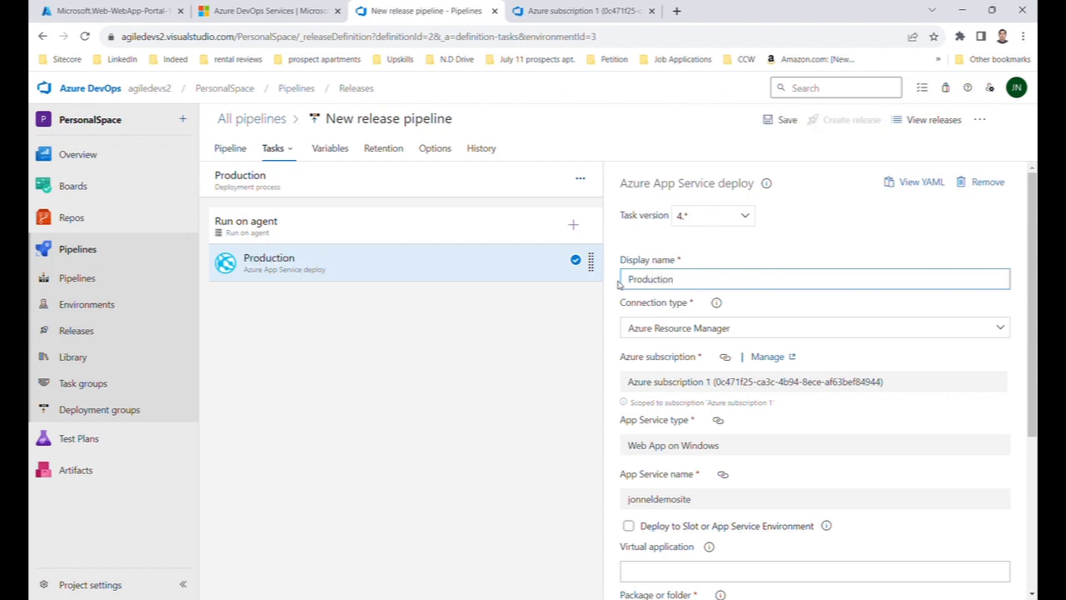
Check the deploy task's remaining settings and save the release pipeline without a comment
scroll(770, 383, down, 3)
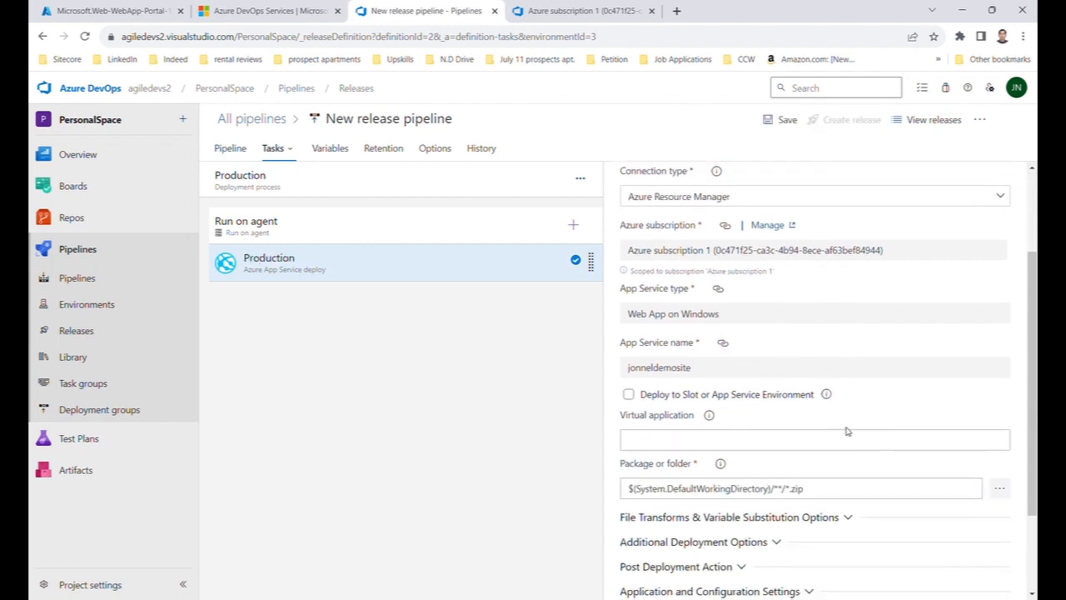
scroll(687, 347, down, 2)
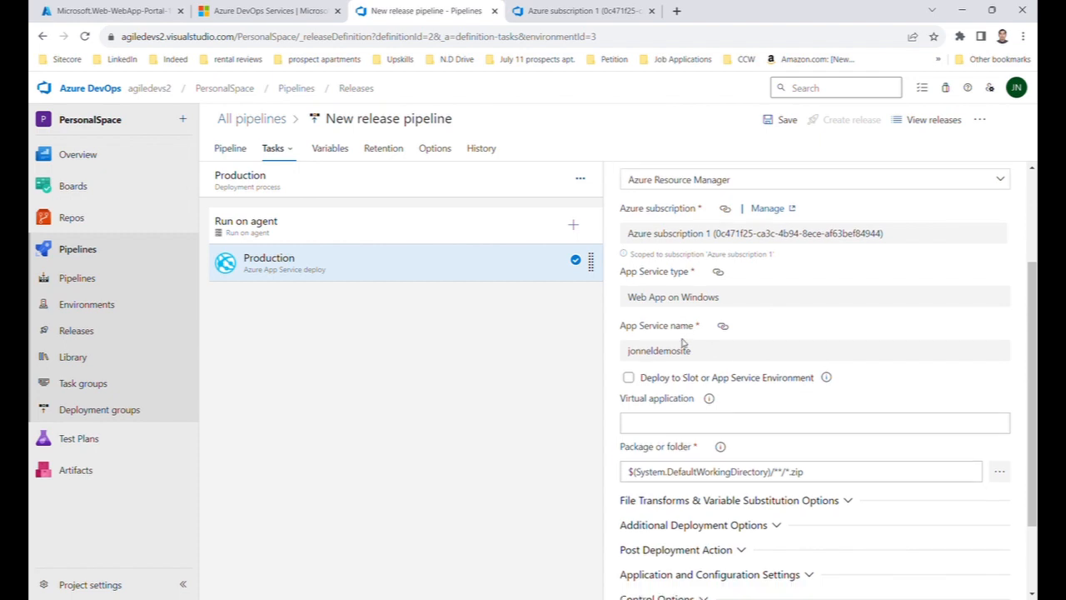
scroll(687, 346, up, 5)
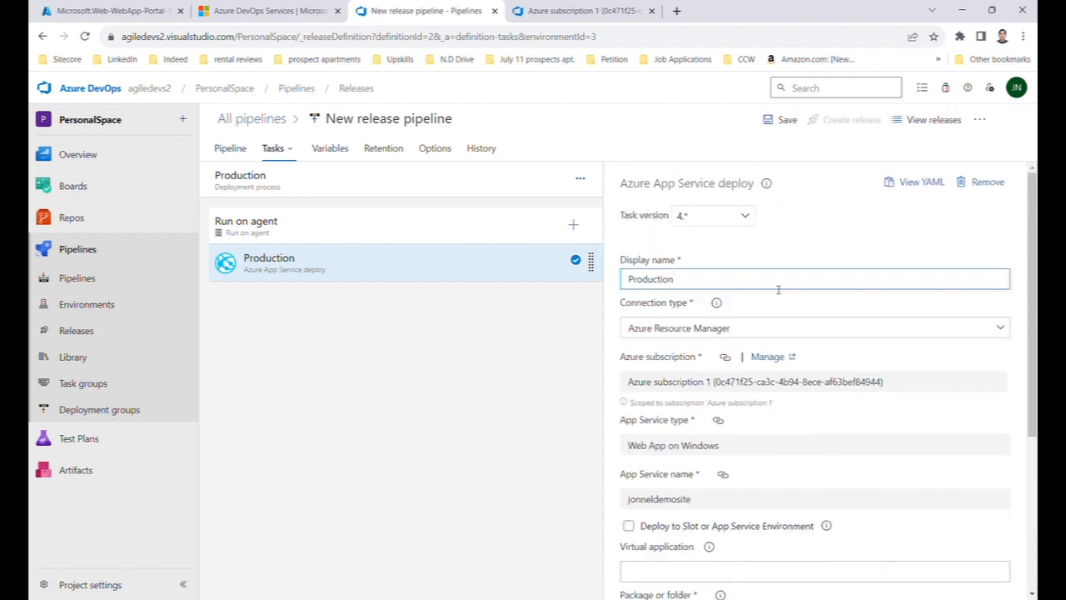
click(861, 219)
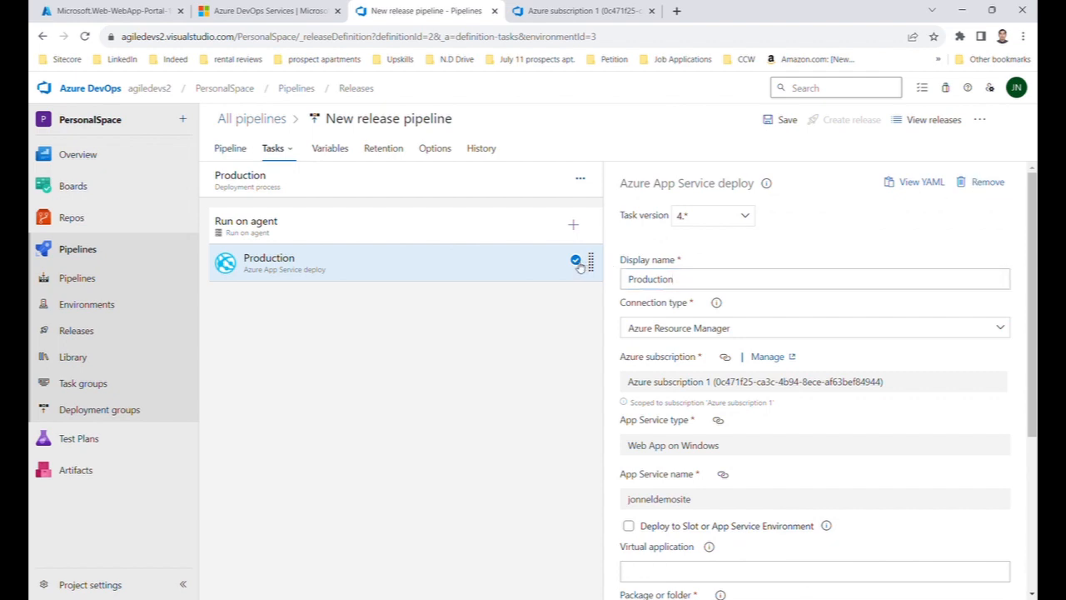
click(782, 119)
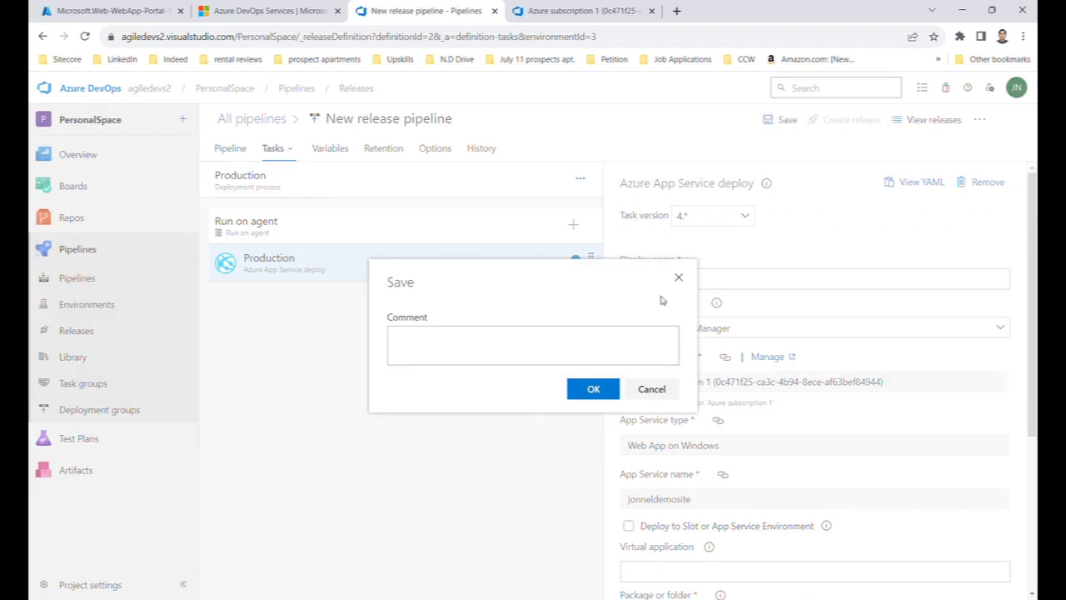
click(593, 390)
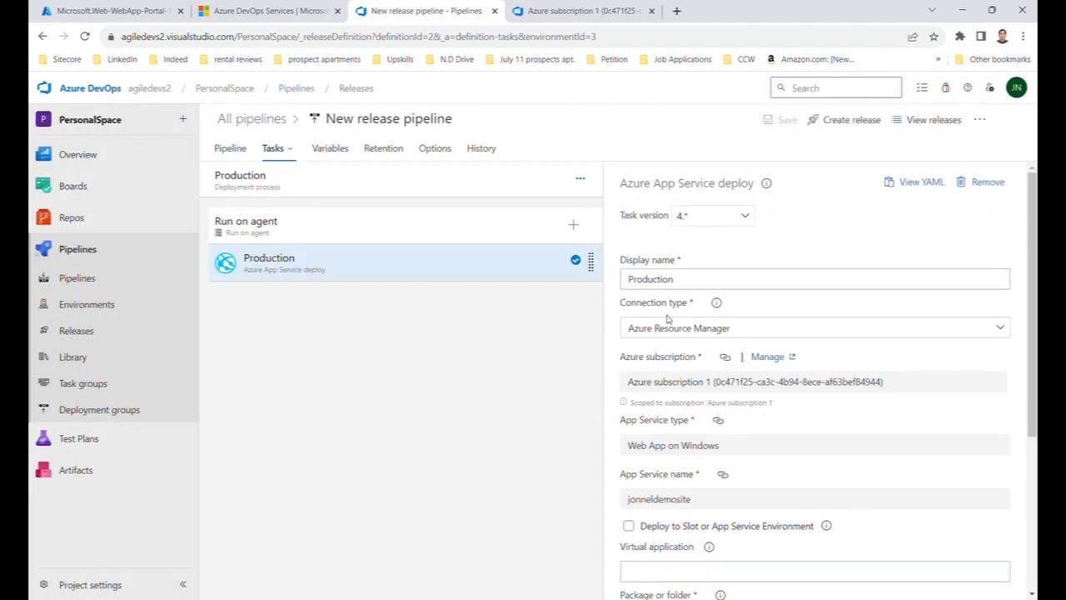
Reopen New release pipeline for editing from the releases list and show the Production stage's tasks
click(98, 330)
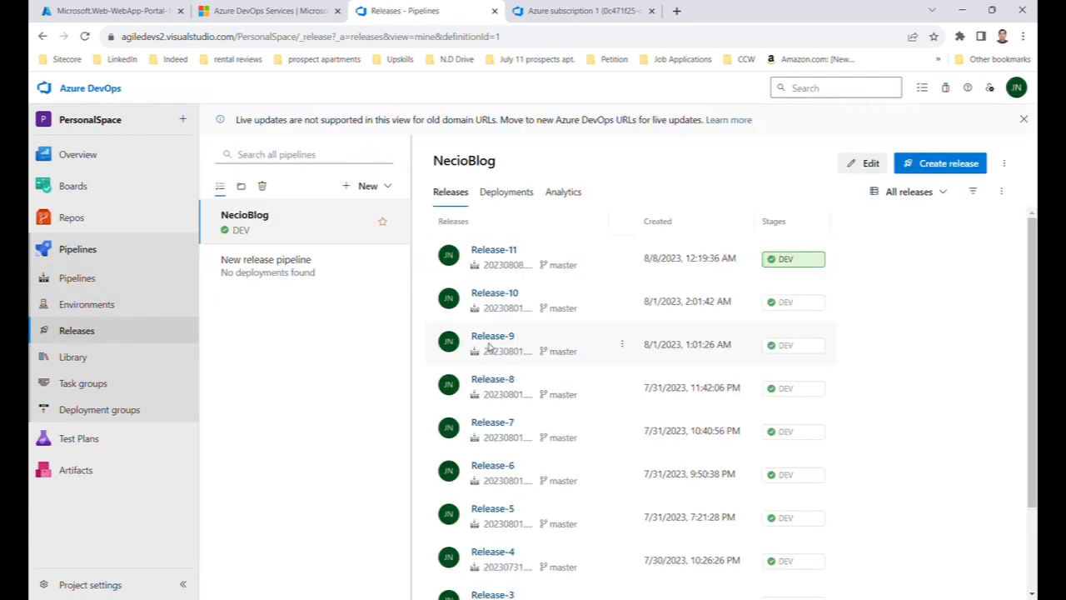
click(317, 264)
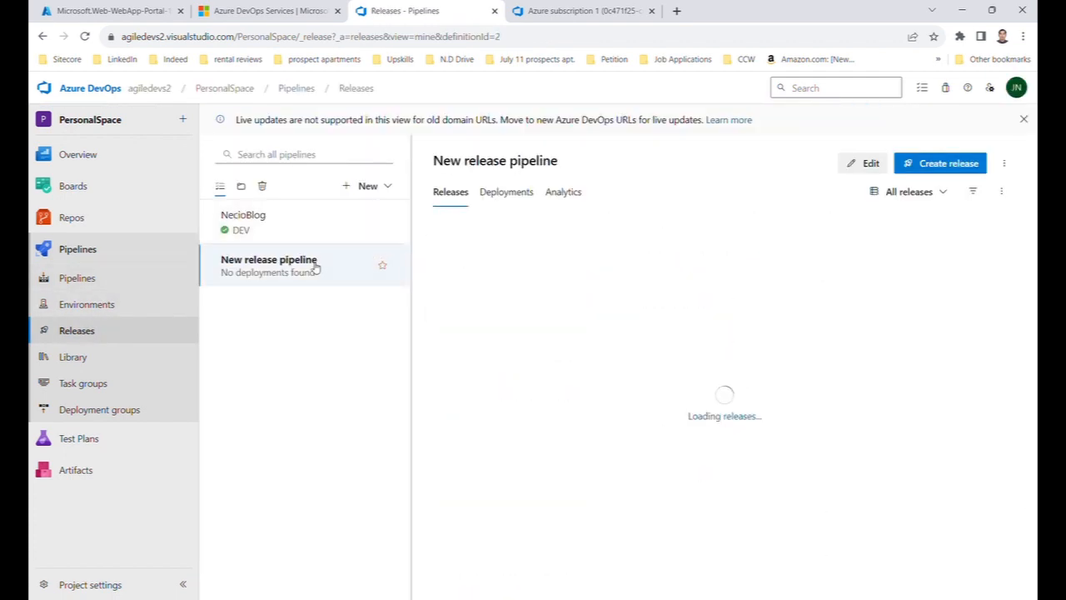
click(870, 163)
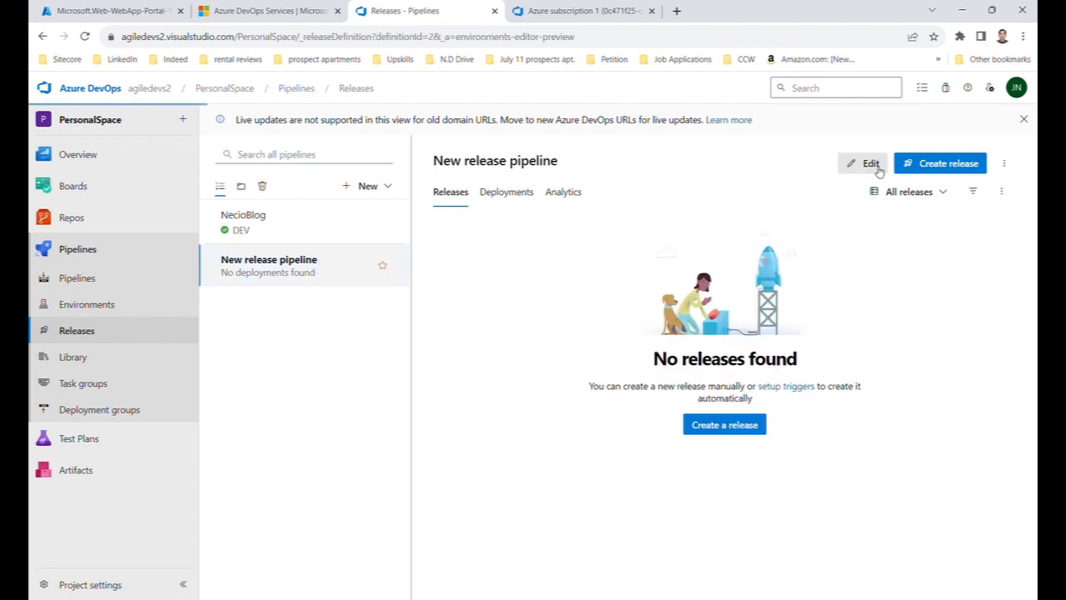
click(486, 297)
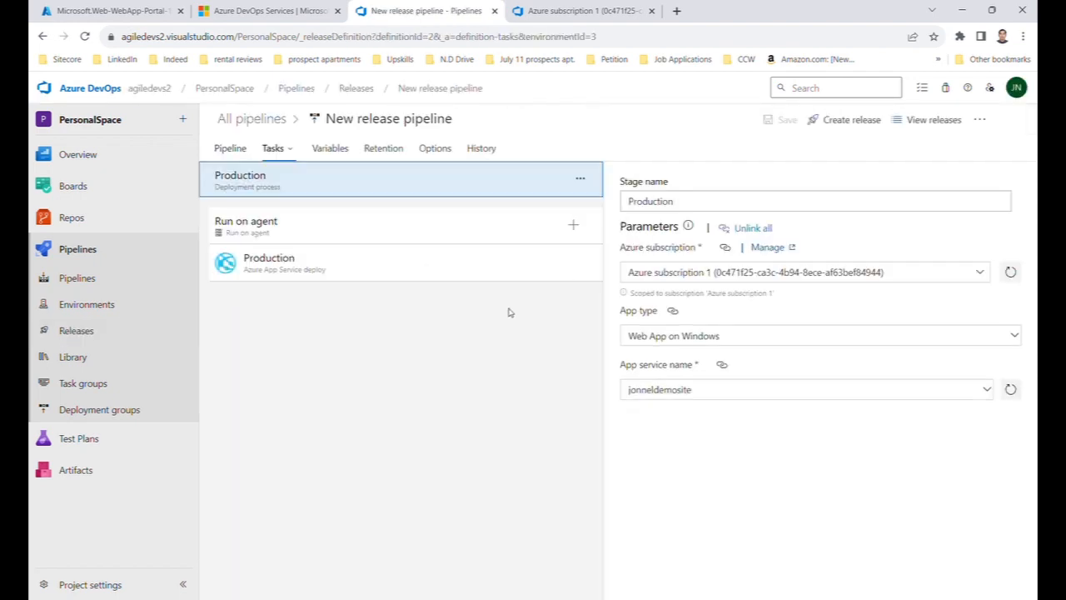
Review the Run on agent job's agent pool, demands, execution plan and additional options
click(304, 233)
click(309, 254)
click(329, 233)
scroll(752, 313, down, 1)
scroll(750, 311, down, 2)
scroll(761, 312, up, 3)
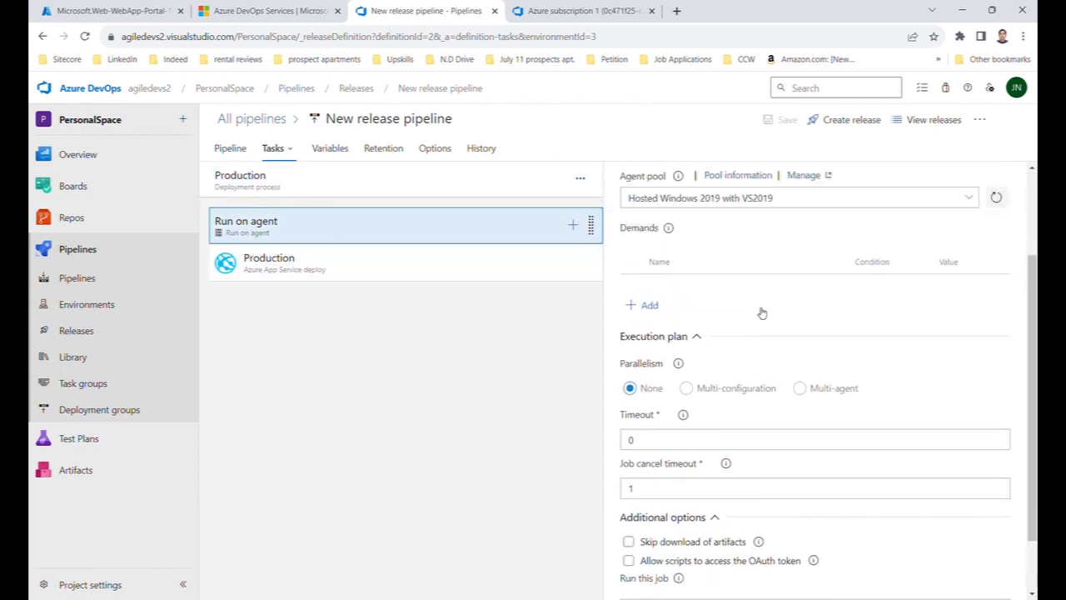
scroll(774, 333, down, 3)
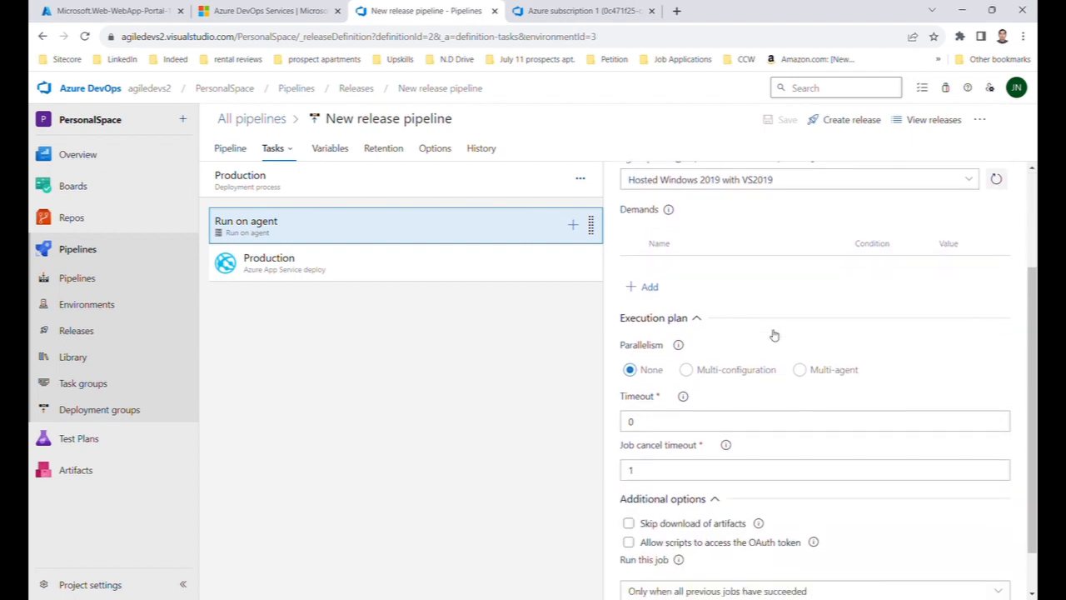
scroll(773, 334, up, 3)
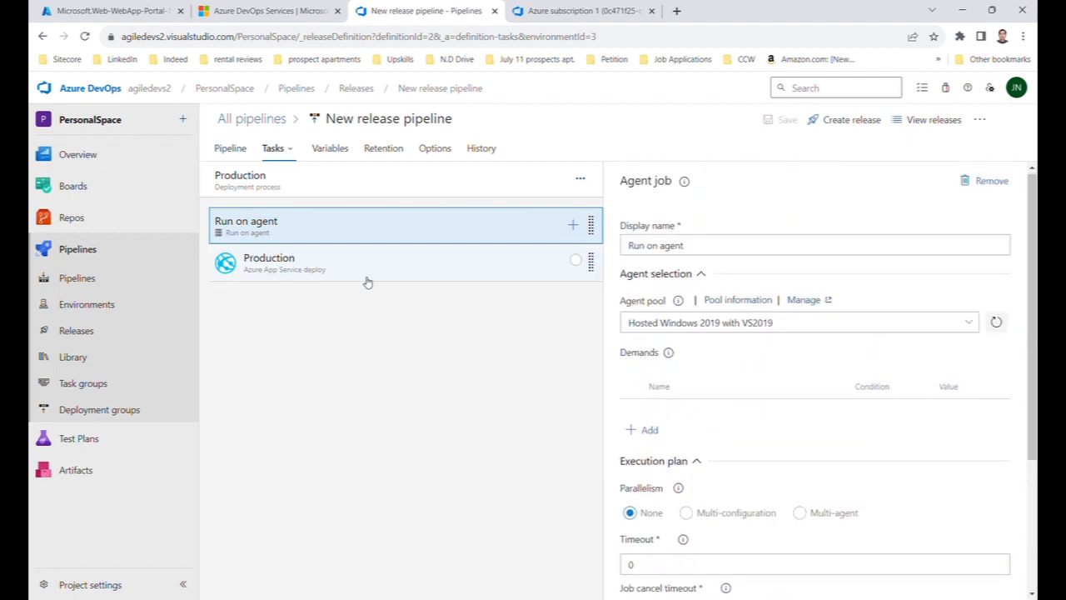
Check the continuous deployment trigger on the _Core-DemoSite-CI artifact and the release list of New release pipeline
click(230, 149)
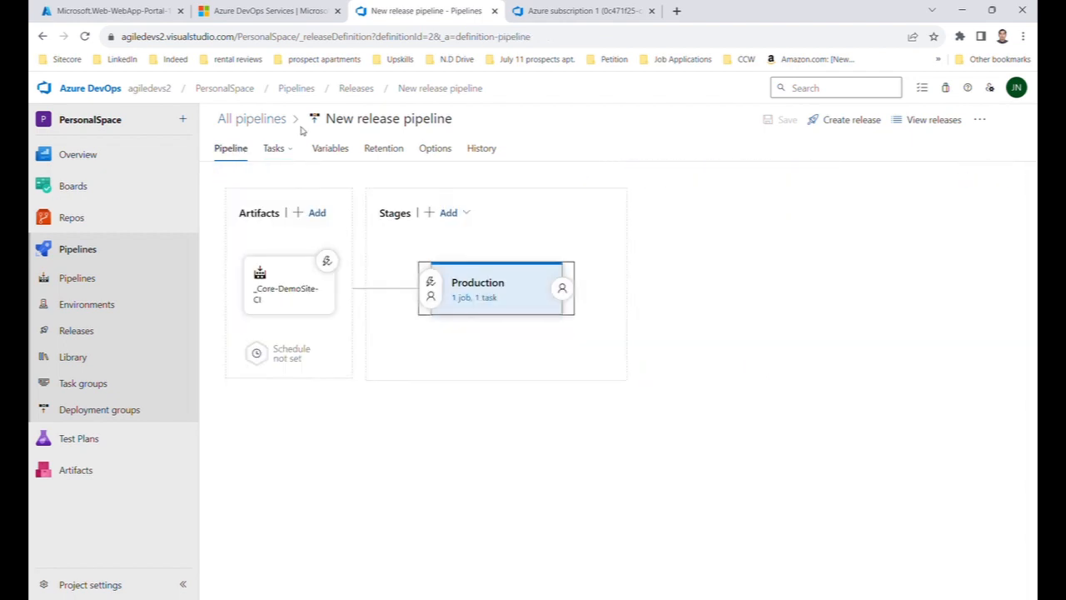
click(328, 261)
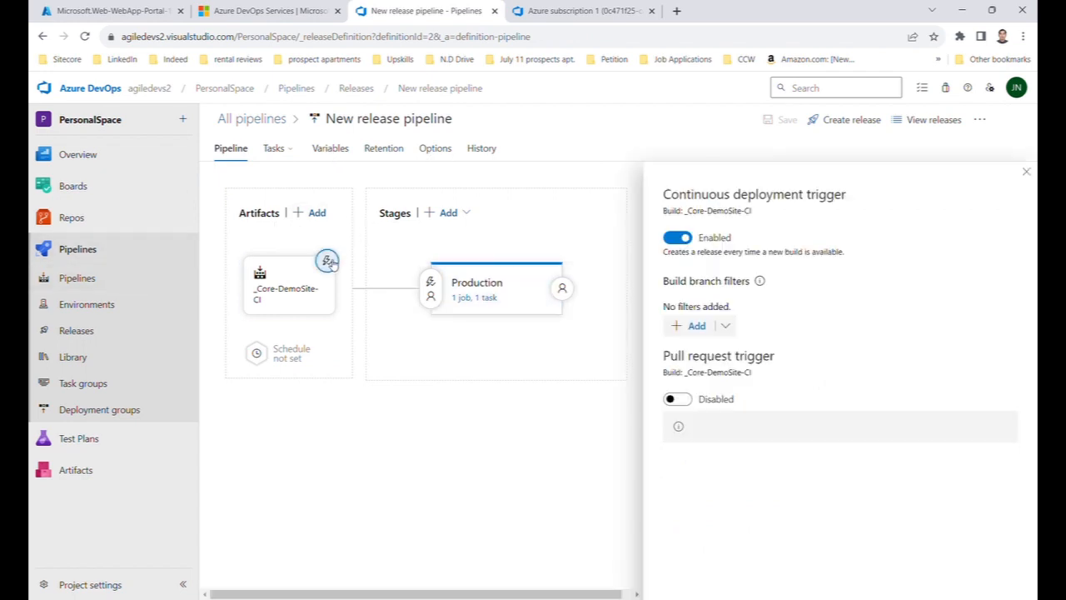
click(93, 333)
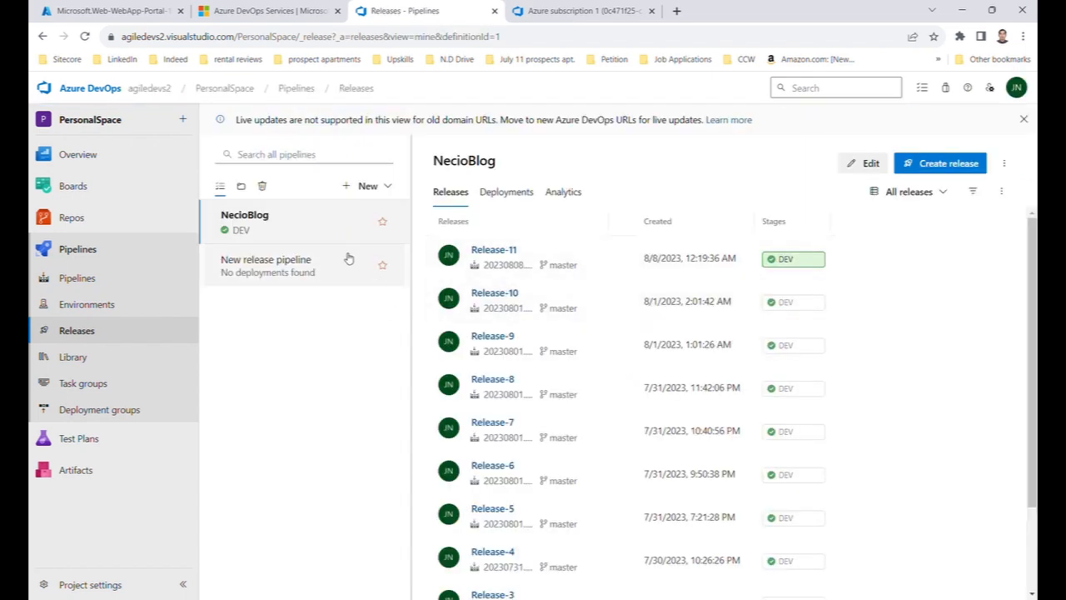
click(347, 257)
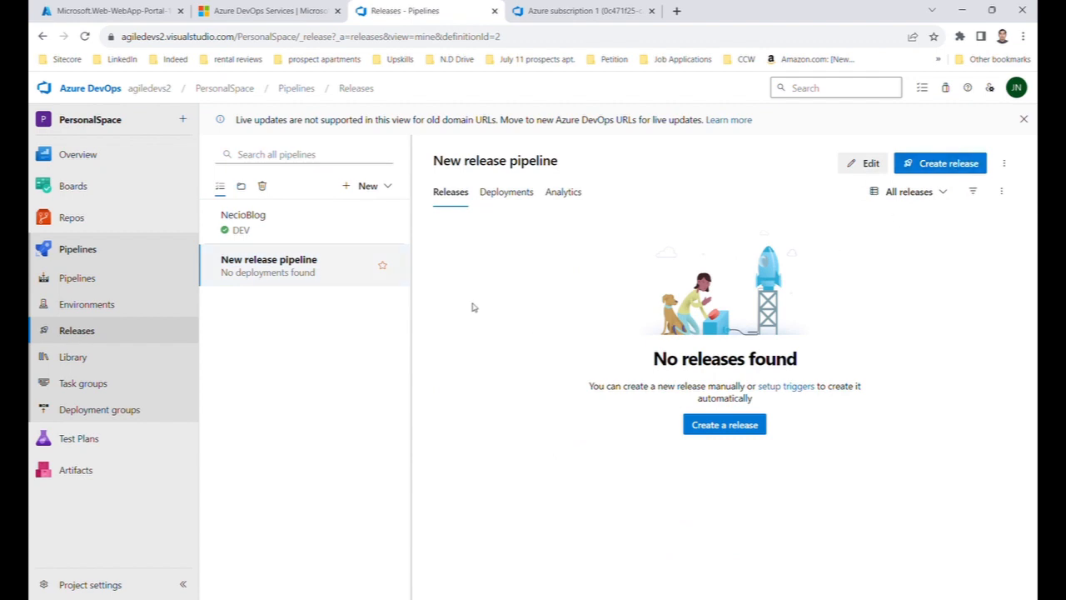
click(133, 271)
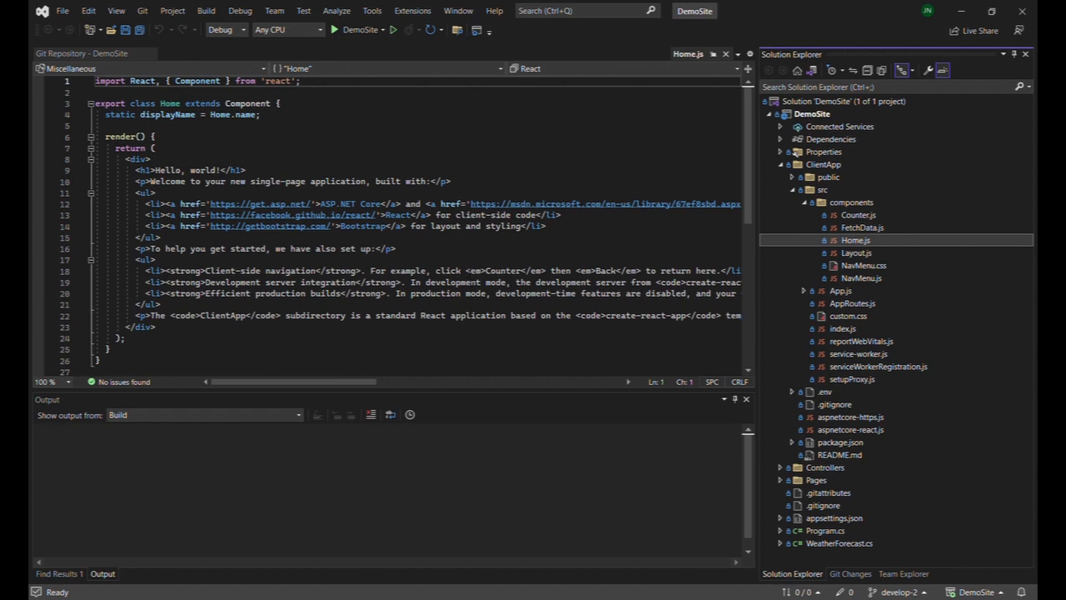
In Visual Studio, replace "world" in the Home.js heading with the person's first name and save the file
double_click(207, 171)
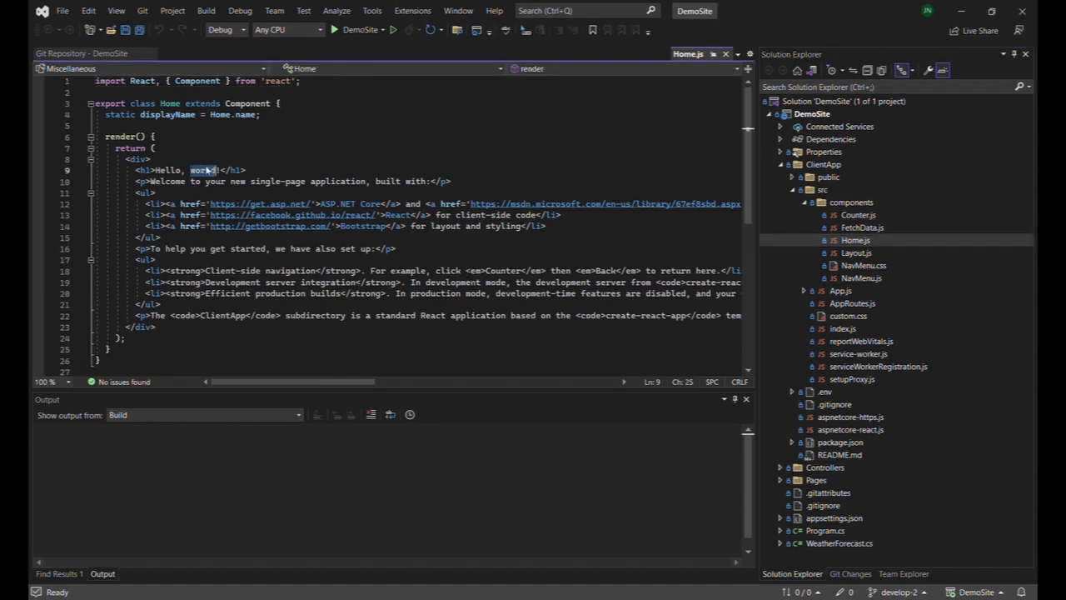
text(Jonnel)
click(411, 264)
key(ctrl+s)
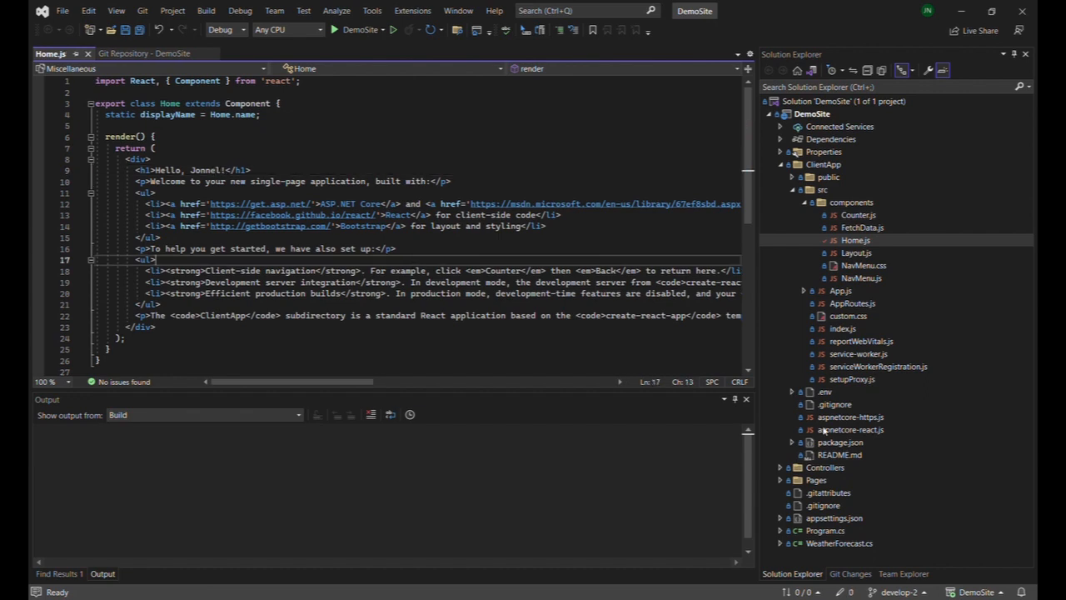
Commit the Home.js change on develop-2 with the message "text change" and push it to the remote
click(856, 574)
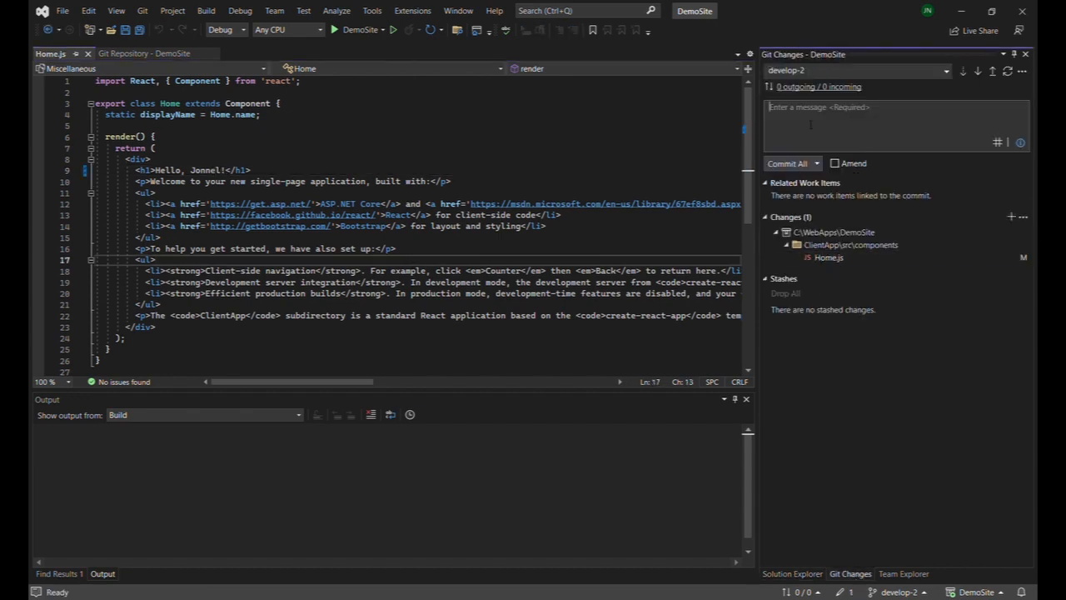
click(810, 124)
text(te)
text(xt change)
click(813, 164)
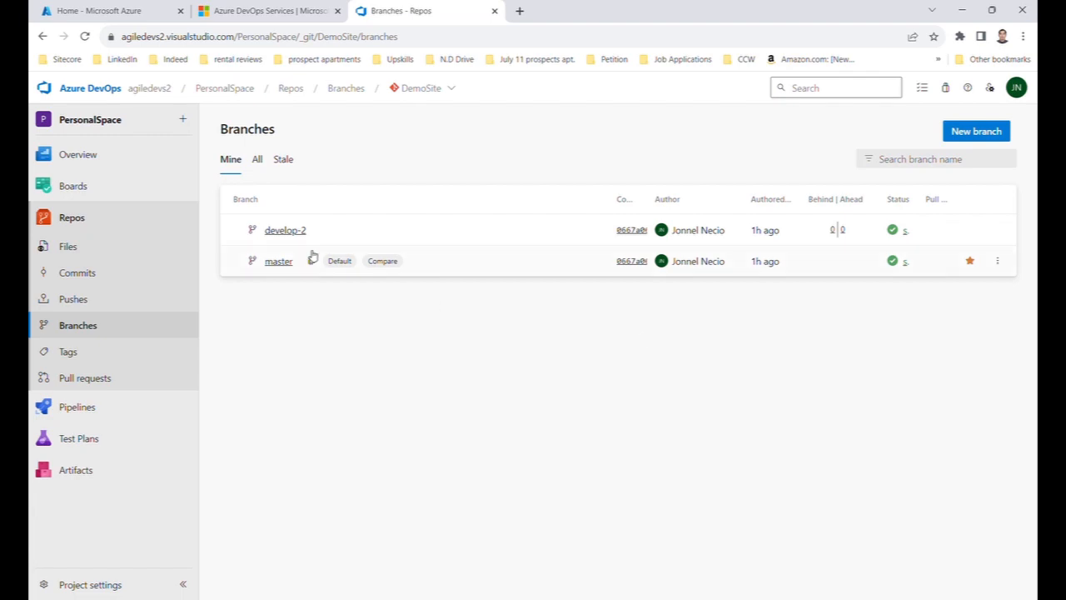
Switch to Azure DevOps and review the Home.js differences in the latest commit of the develop-2 branch history
click(281, 231)
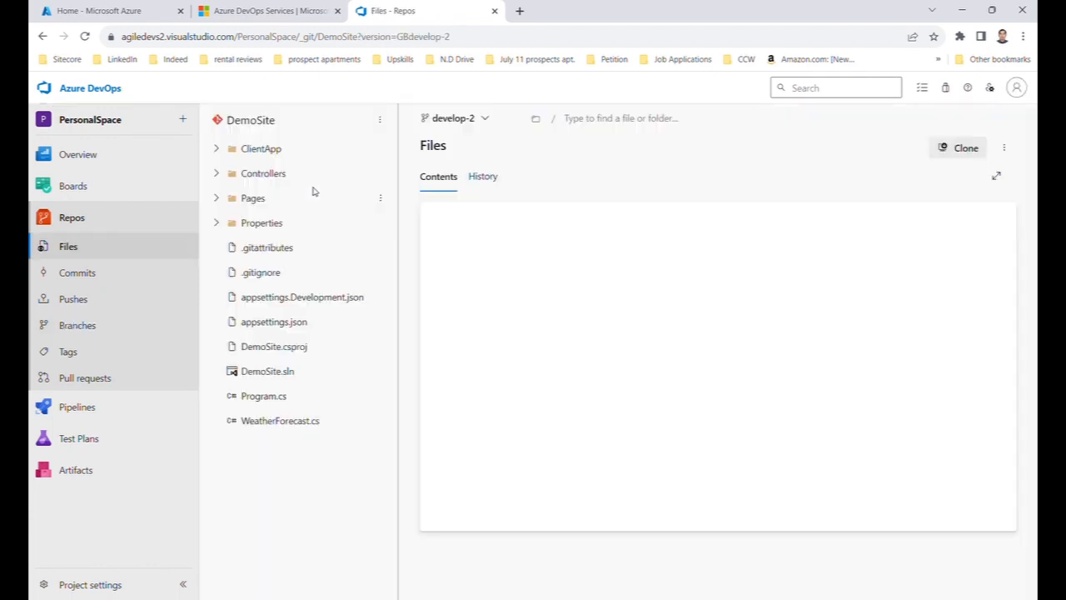
click(483, 177)
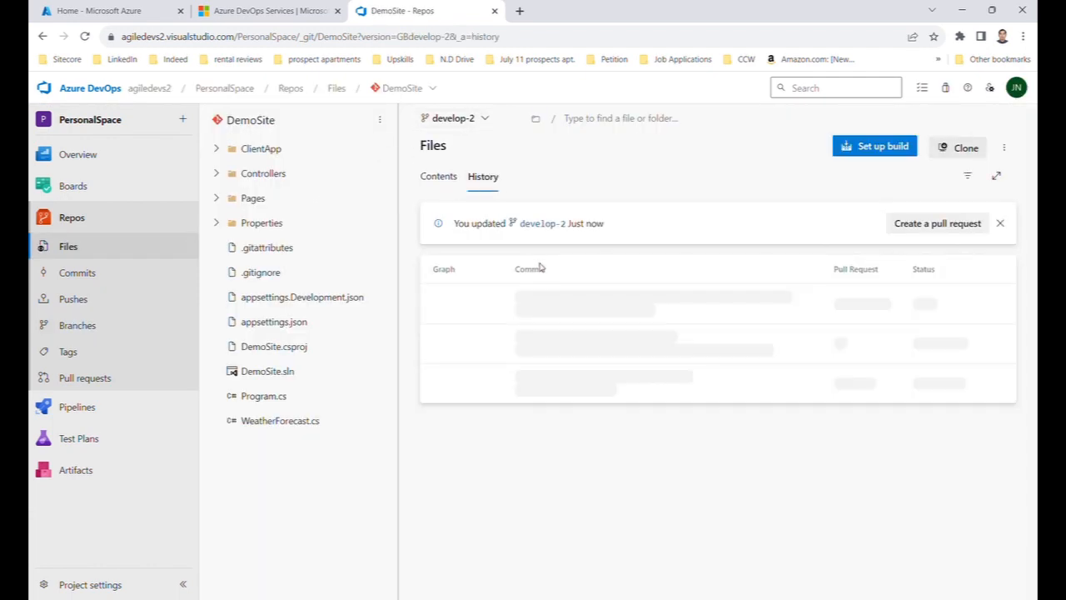
click(533, 298)
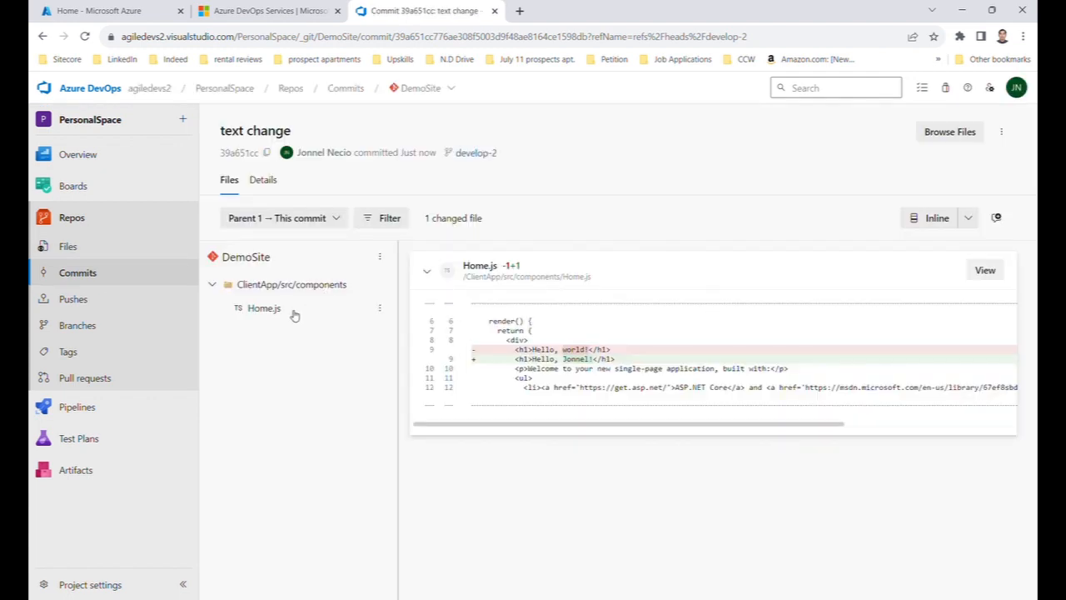
click(291, 315)
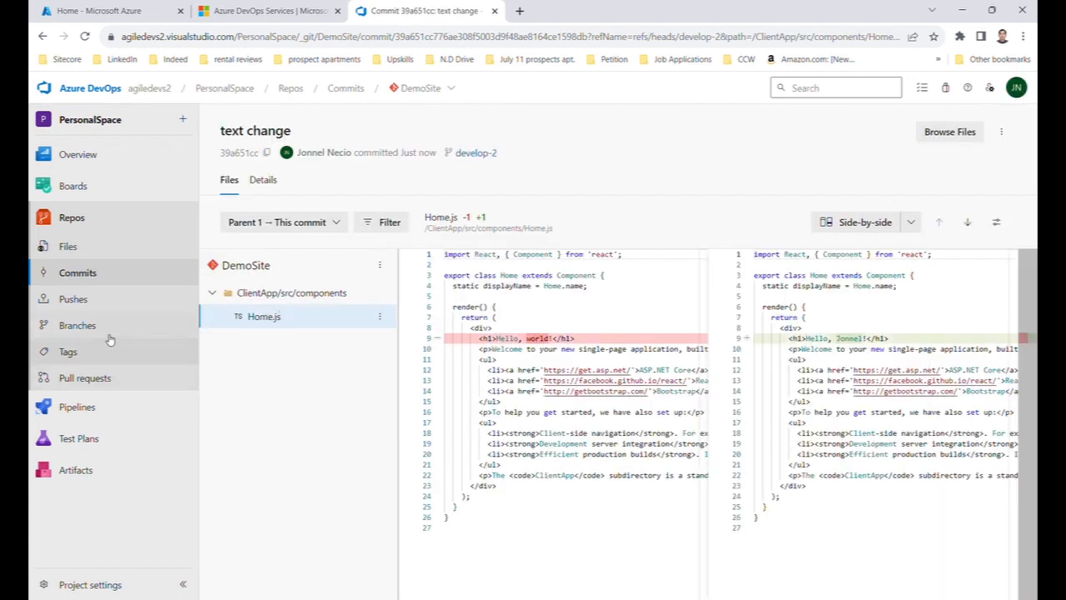
Create a pull request from develop-2 into master with the title and description "text change"
click(122, 379)
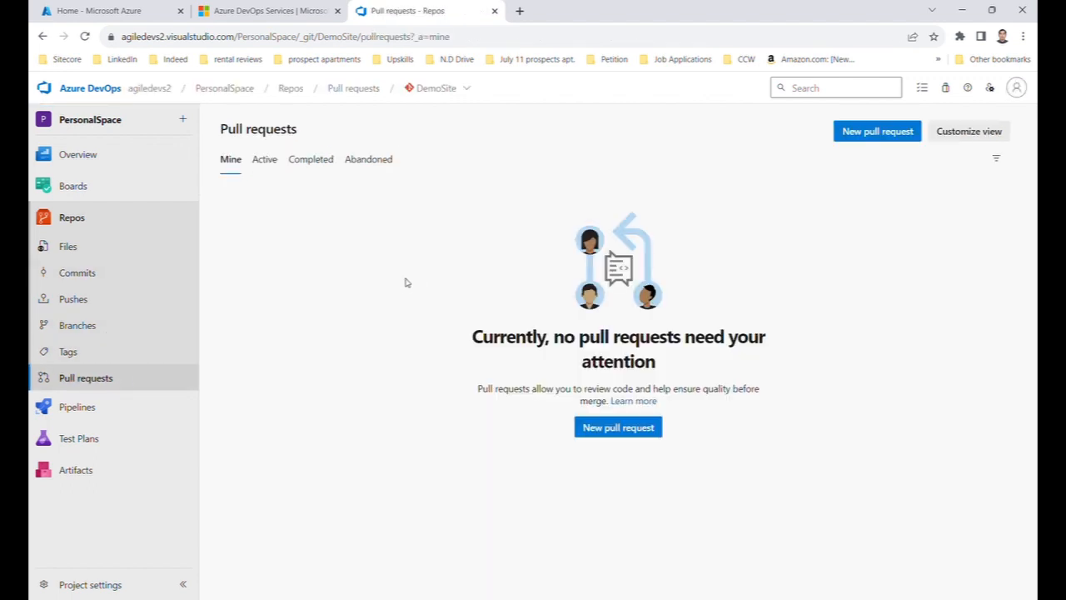
click(874, 134)
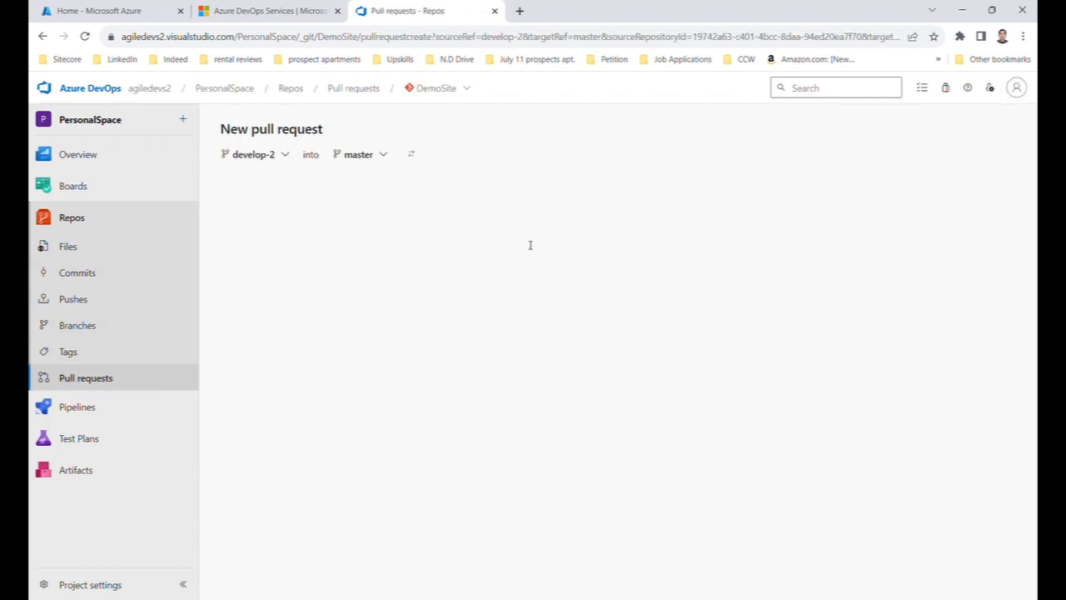
scroll(799, 423, down, 1)
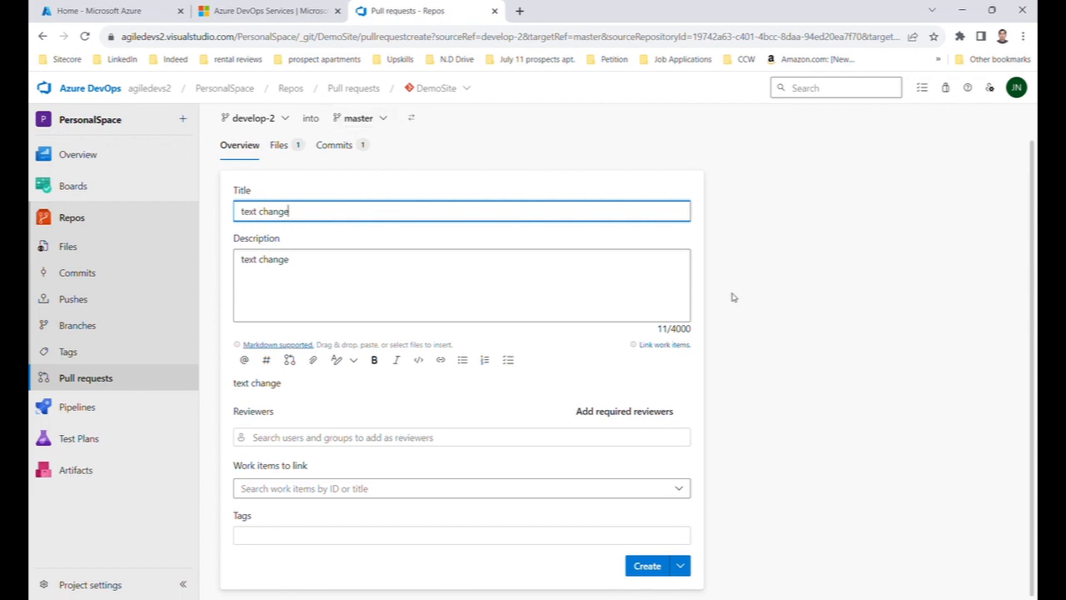
click(791, 461)
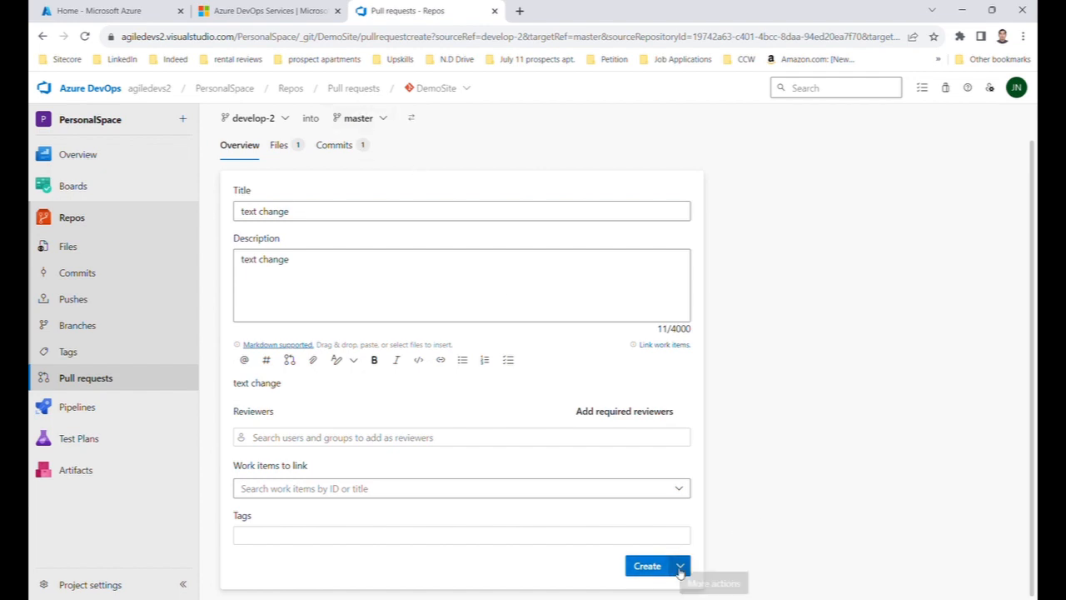
click(650, 567)
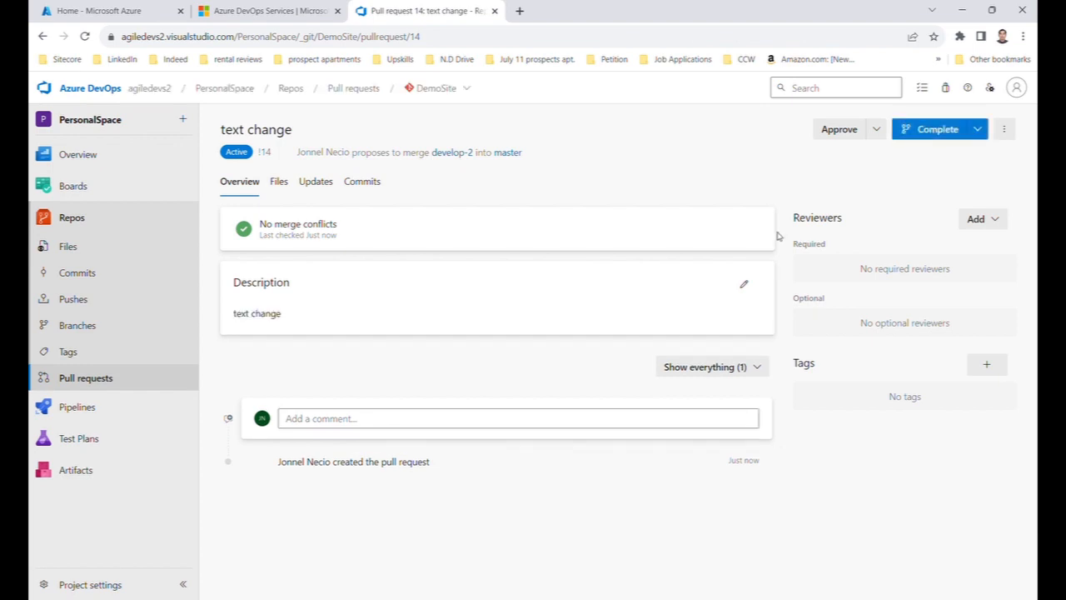
Approve the pull request and complete it with the Merge (no fast forward) type, keeping the develop-2 branch
click(877, 131)
click(847, 157)
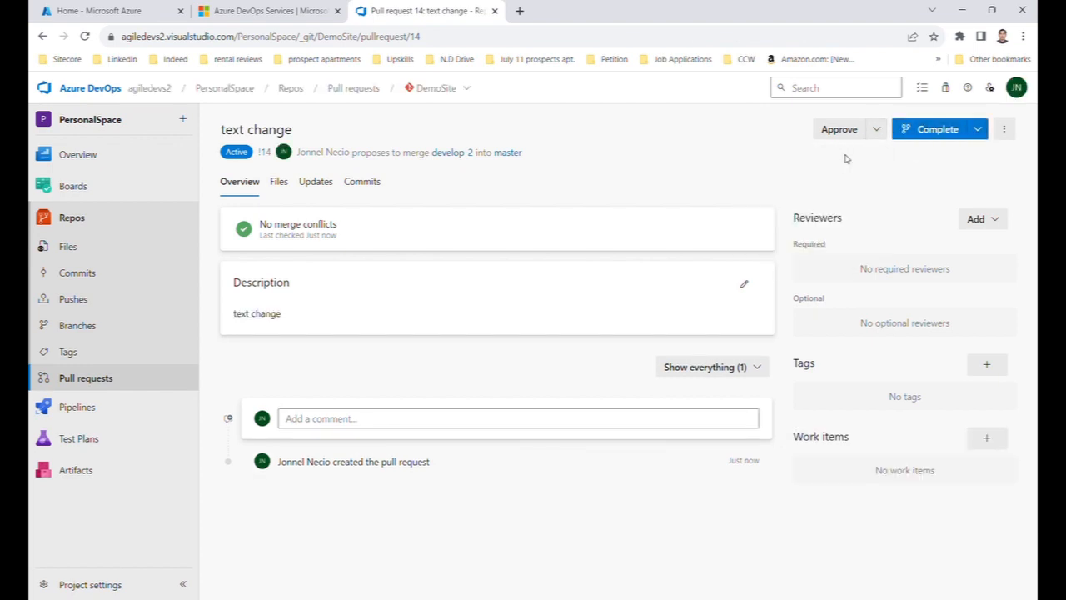
click(978, 130)
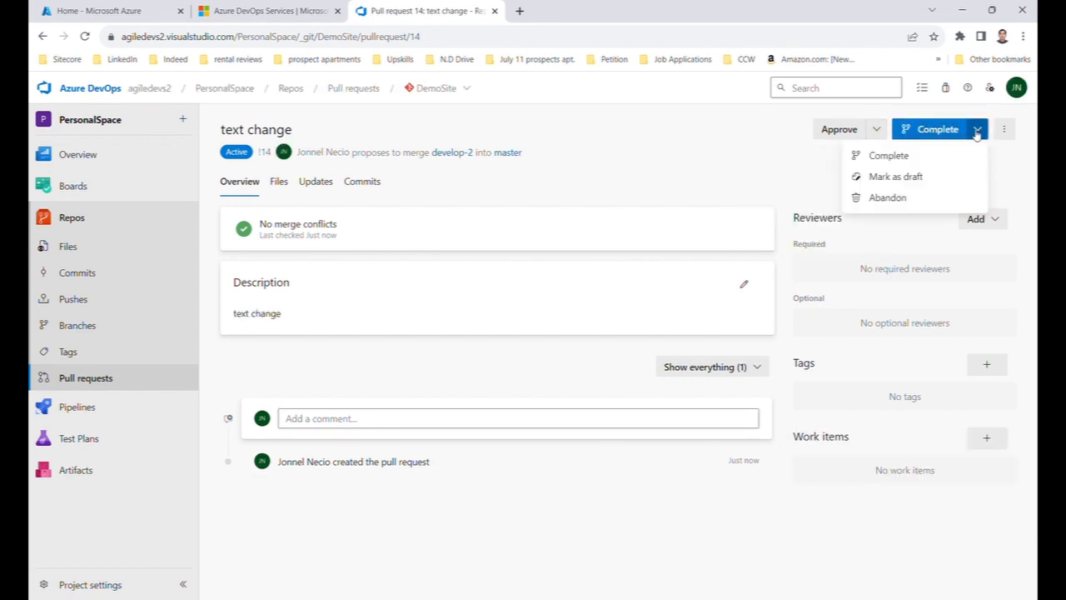
click(883, 159)
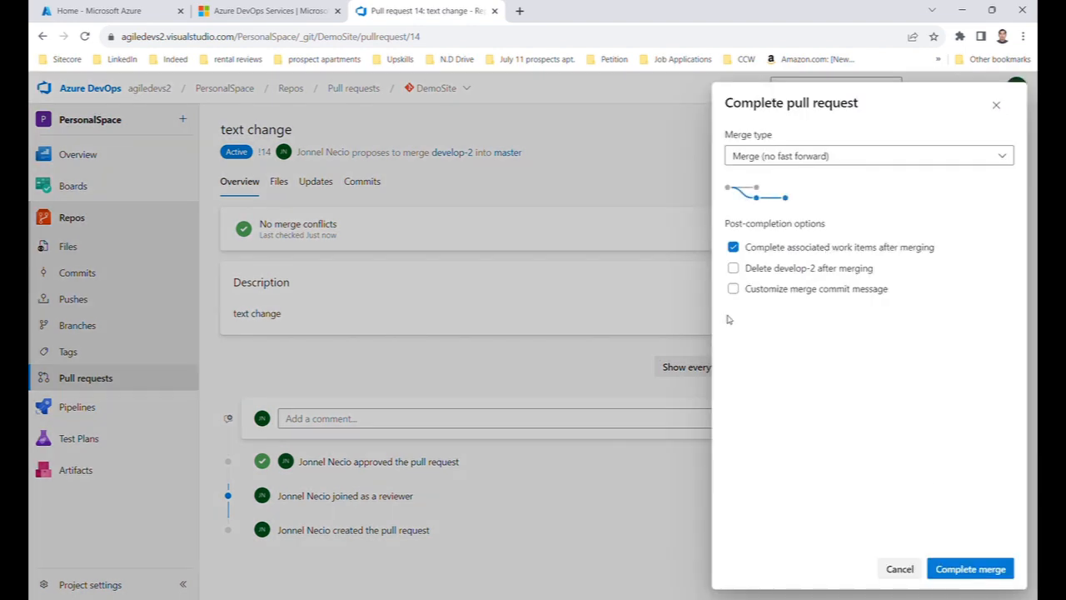
click(970, 569)
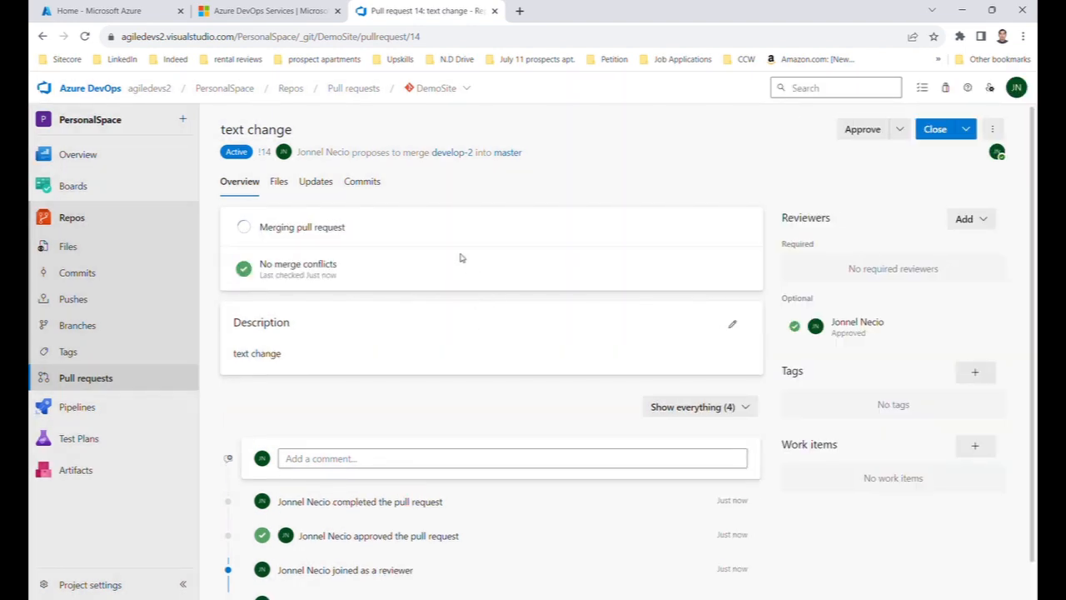
Run the Core-DemoSite-CI pipeline manually on the windows-latest agent and open the log of Agent job 1
click(92, 406)
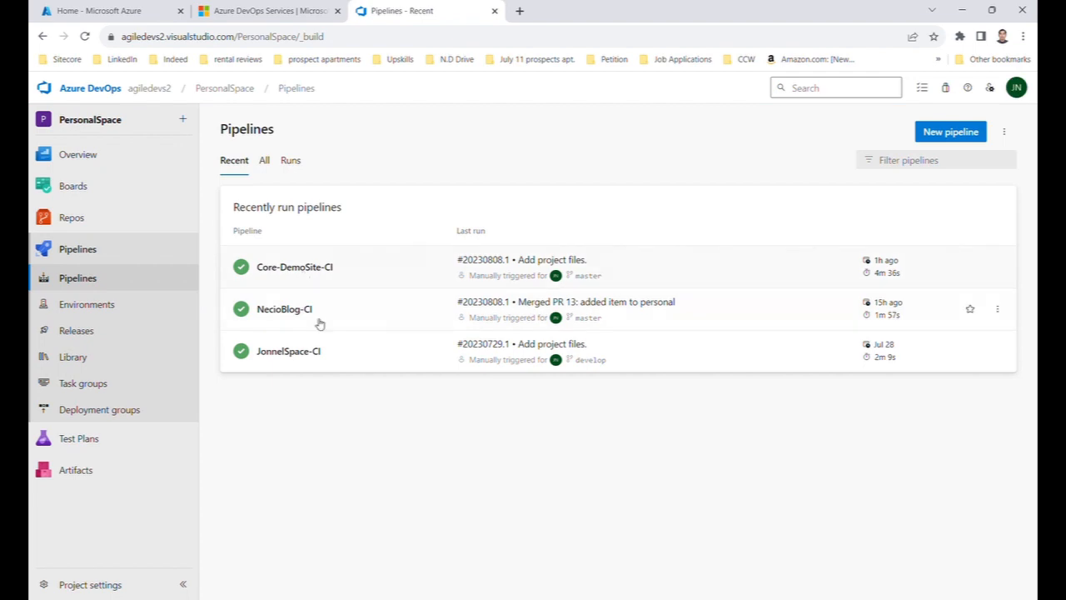
click(313, 268)
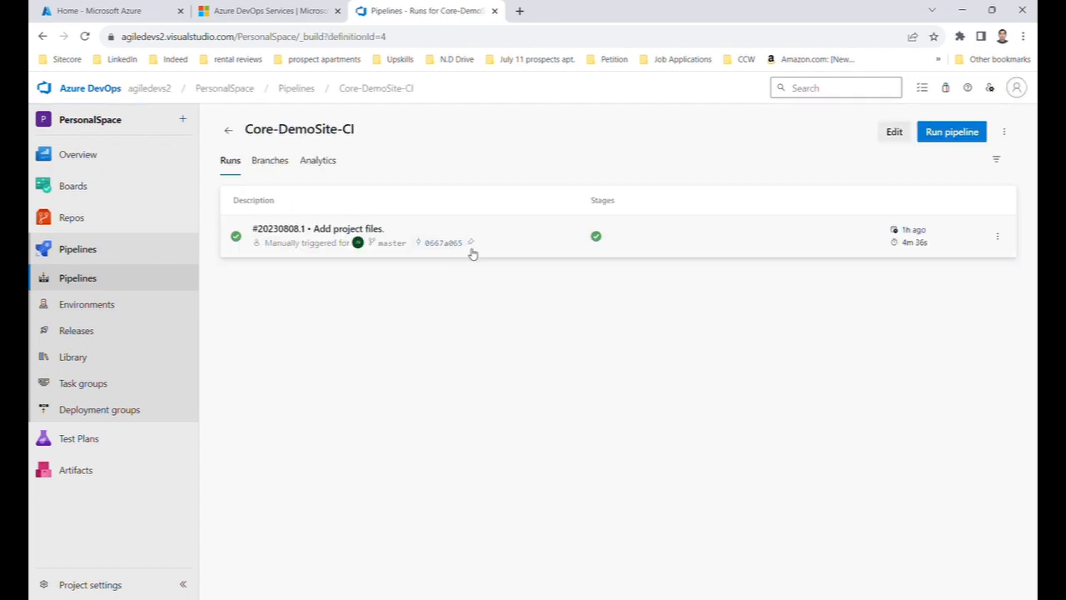
click(952, 132)
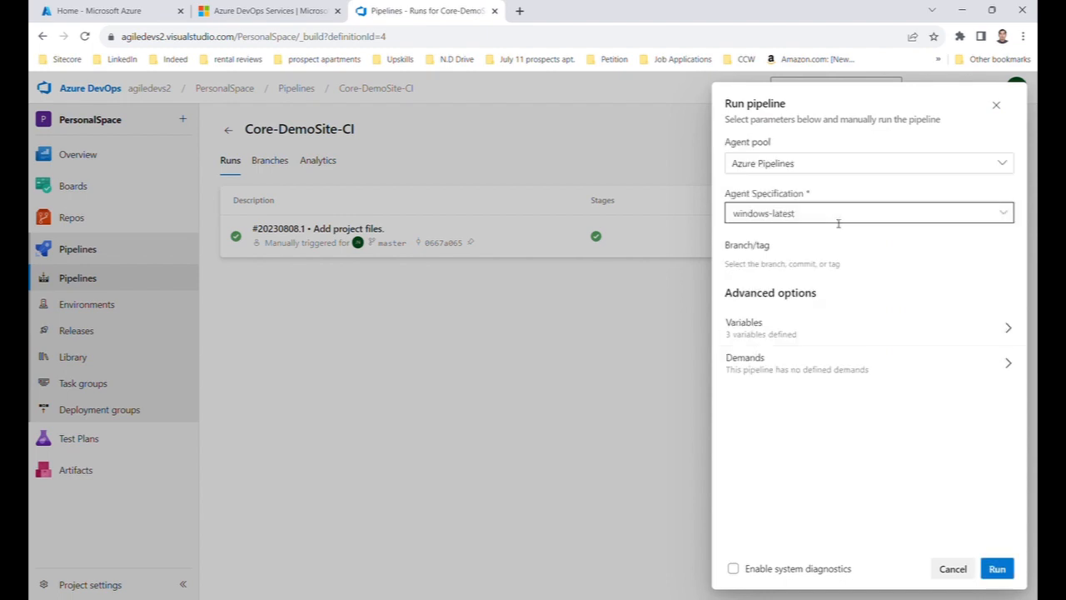
click(999, 568)
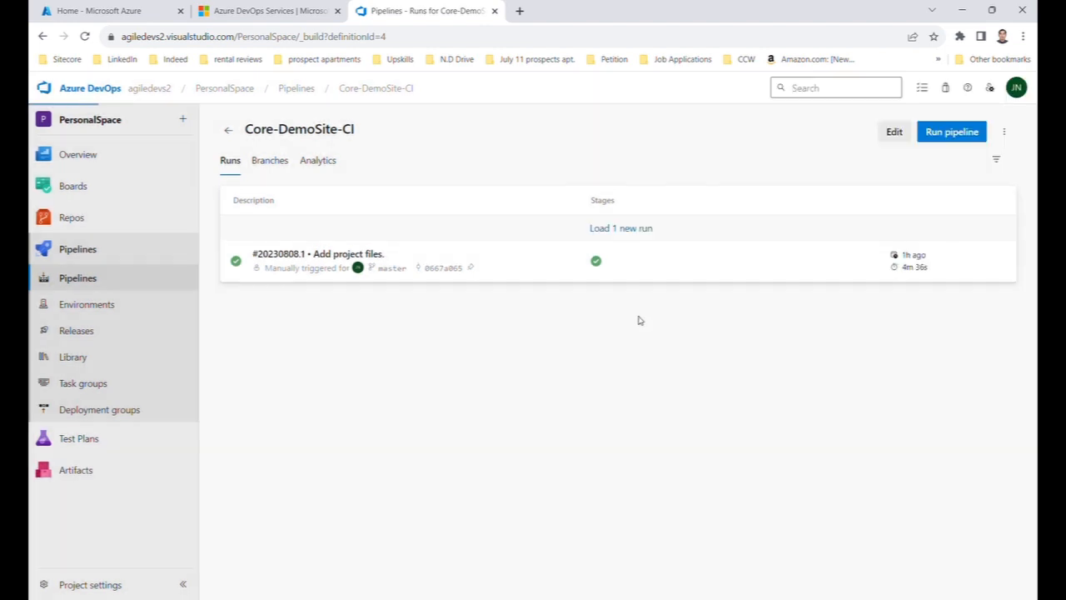
click(275, 391)
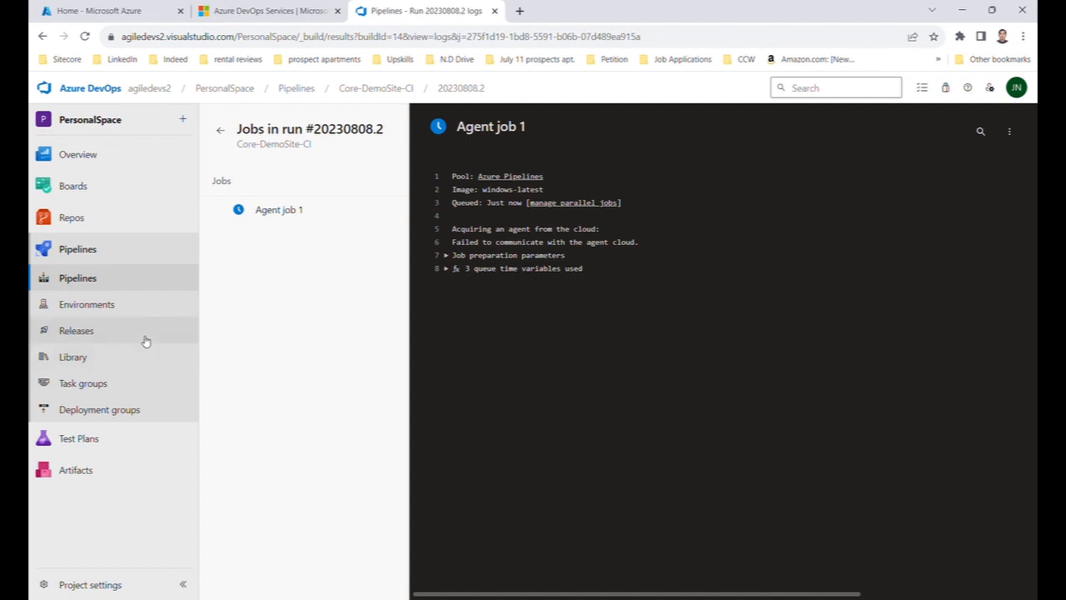
Check New release pipeline for releases, in the current browser tab and in a second one
click(103, 333)
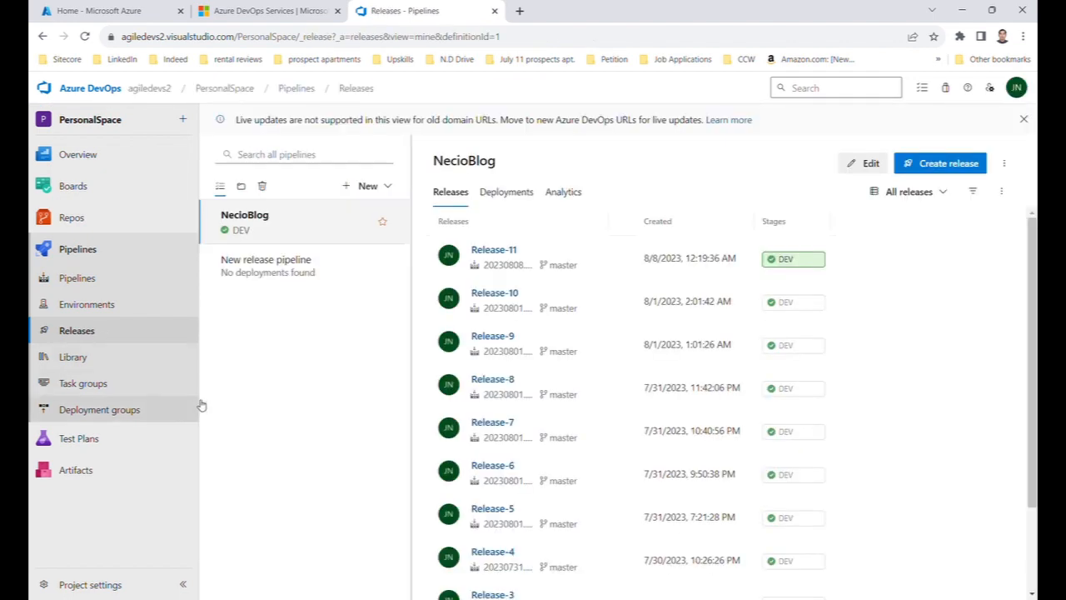
click(287, 265)
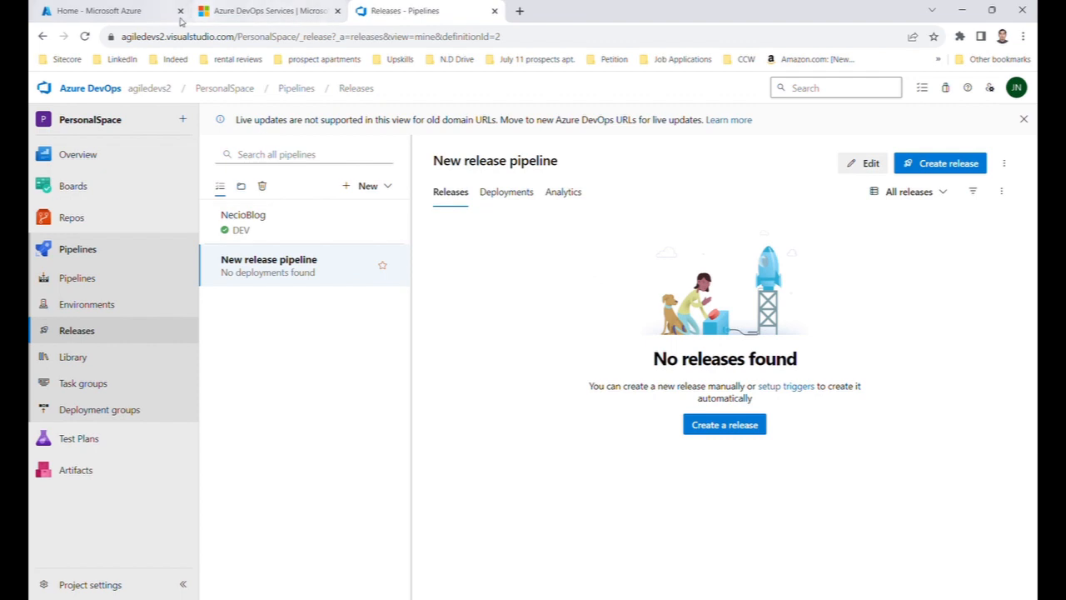
middle_click(115, 332)
click(561, 11)
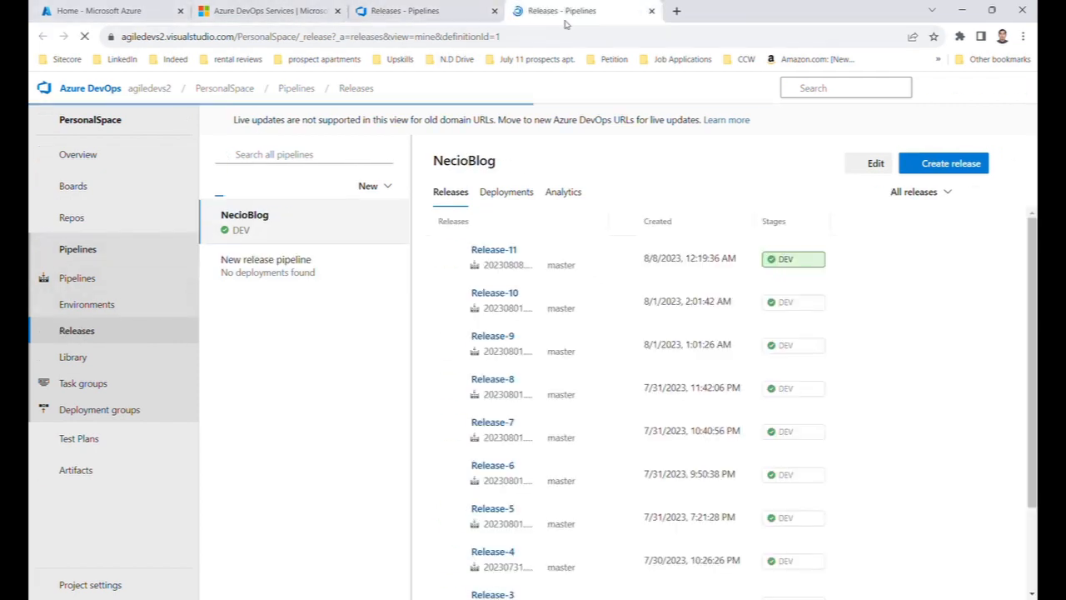
click(308, 272)
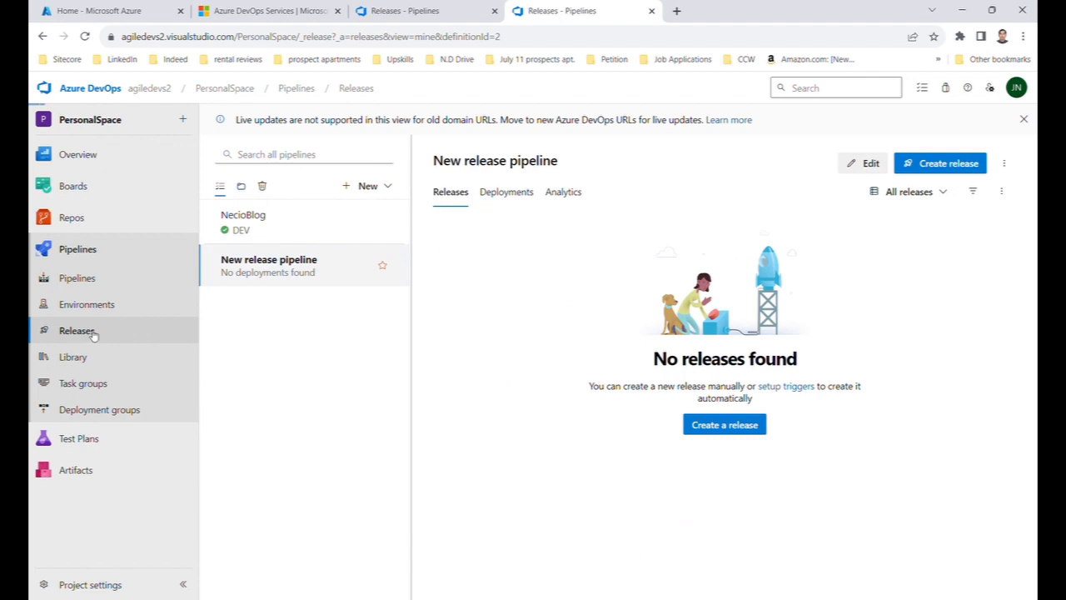
Follow the Agent job 1 log of the running Core-DemoSite-CI build, and return to the releases of New release pipeline
click(87, 278)
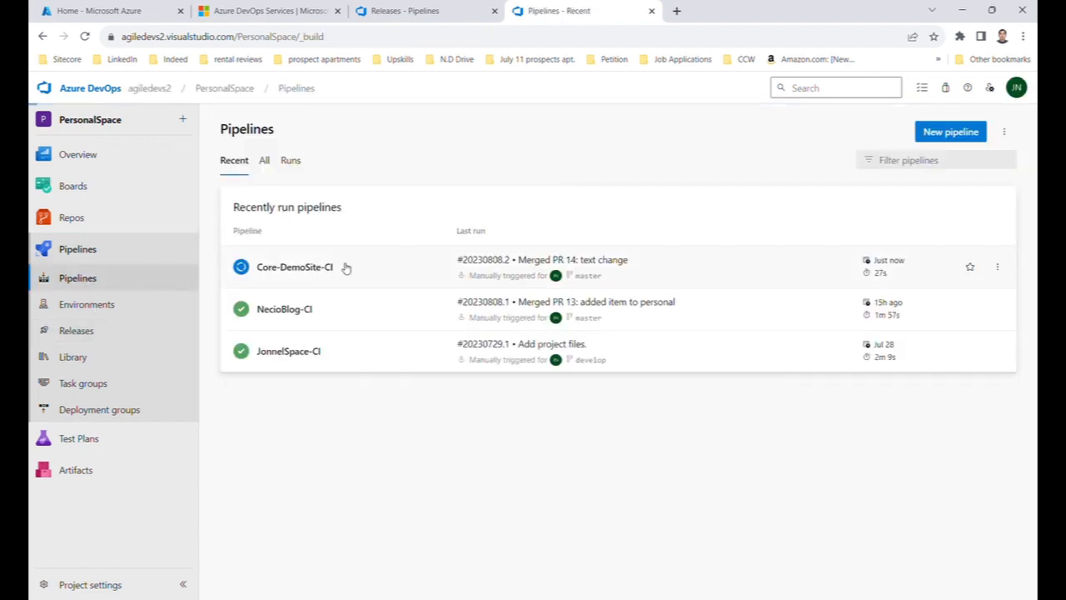
click(346, 268)
click(305, 231)
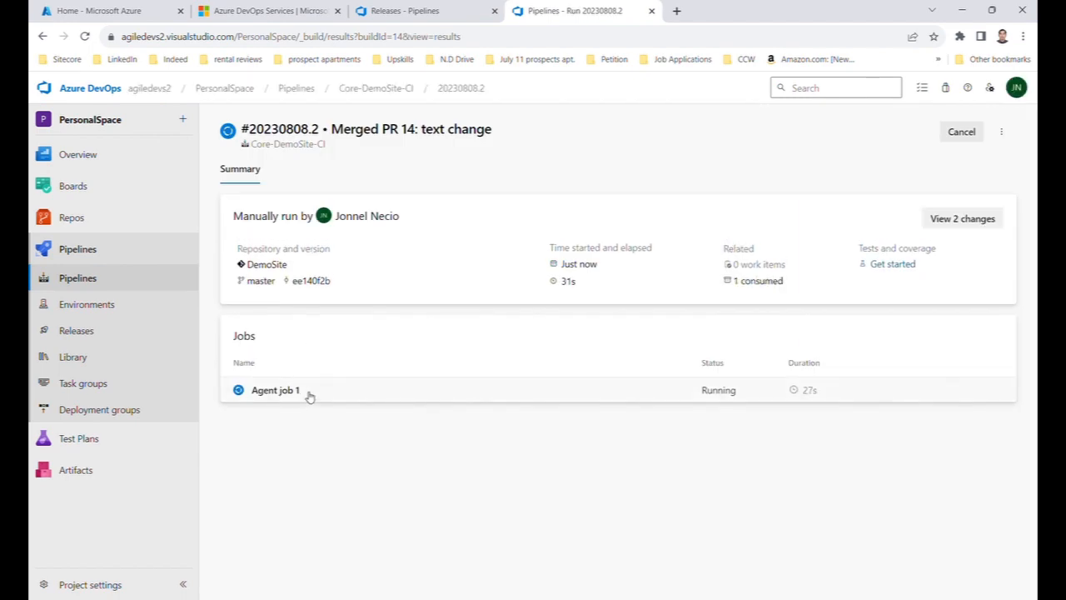
click(315, 391)
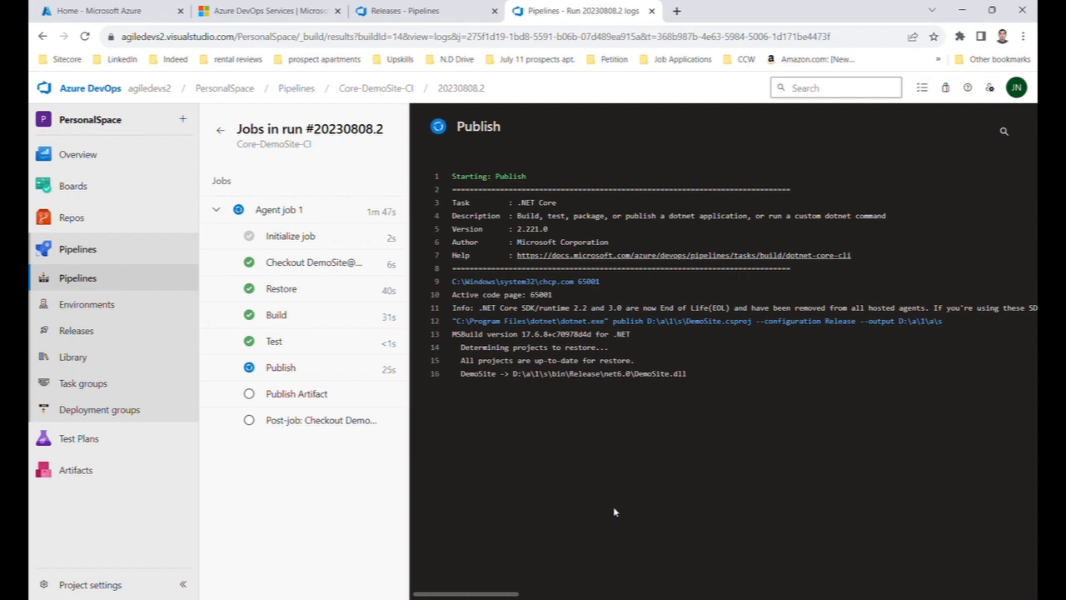
click(416, 11)
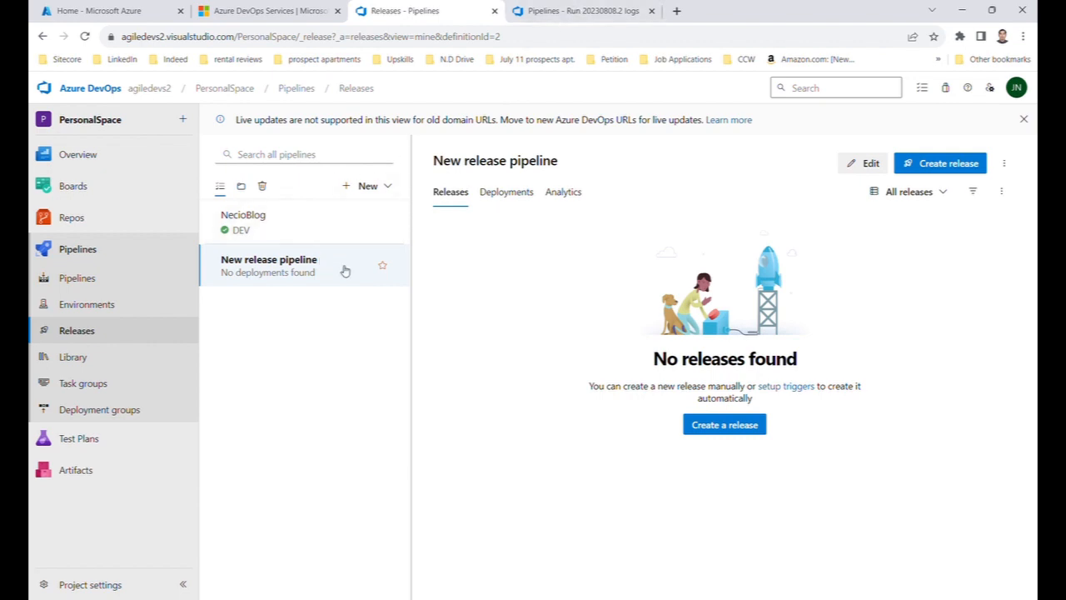
Follow the Core-DemoSite-CI build log through to completion, and open Release-1 of New release pipeline
click(552, 6)
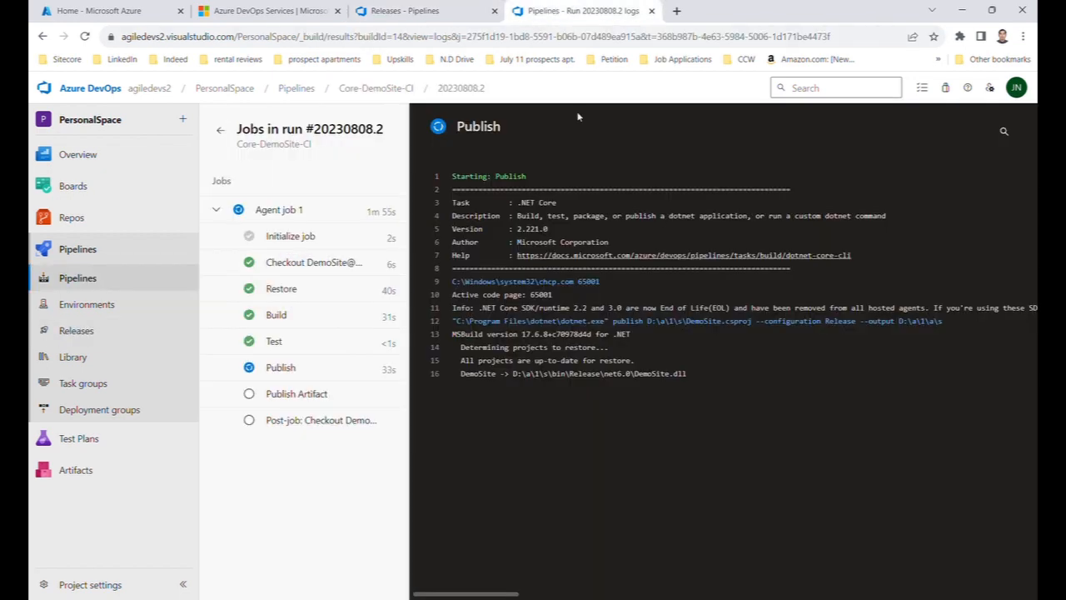
click(416, 11)
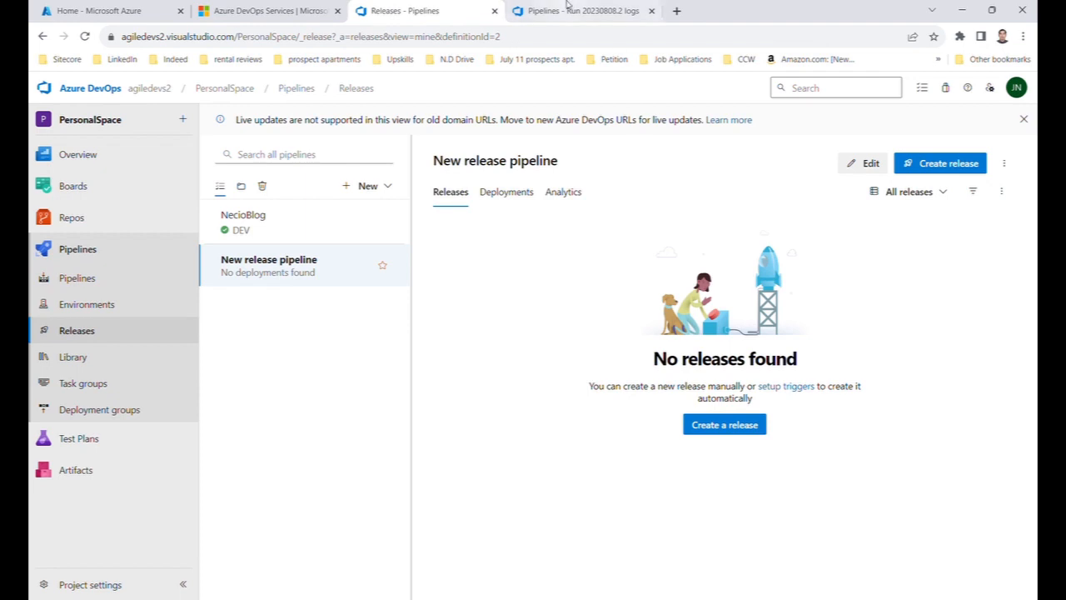
click(565, 8)
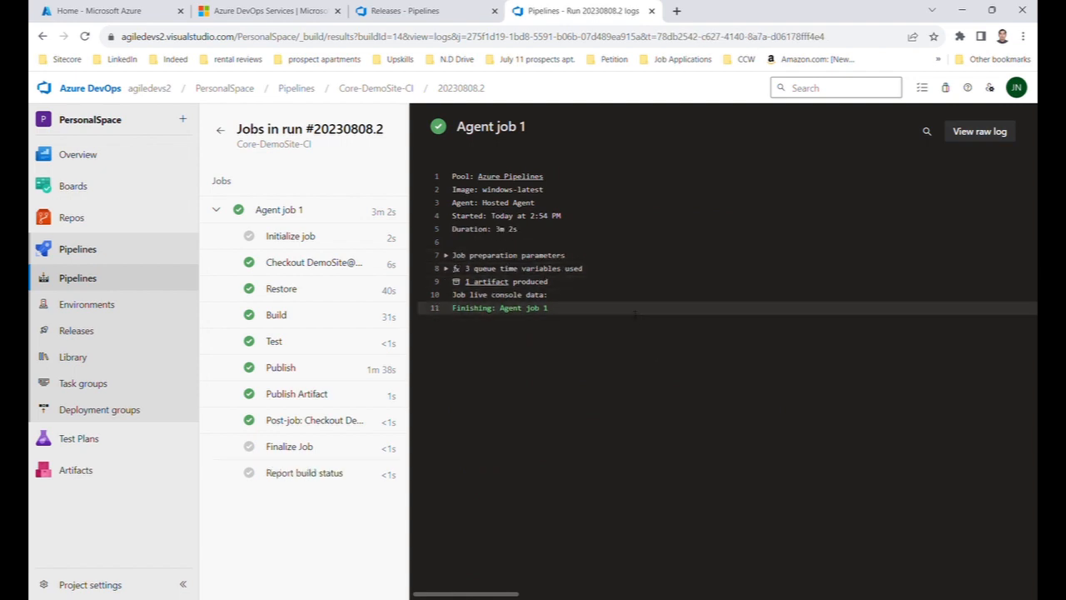
click(414, 8)
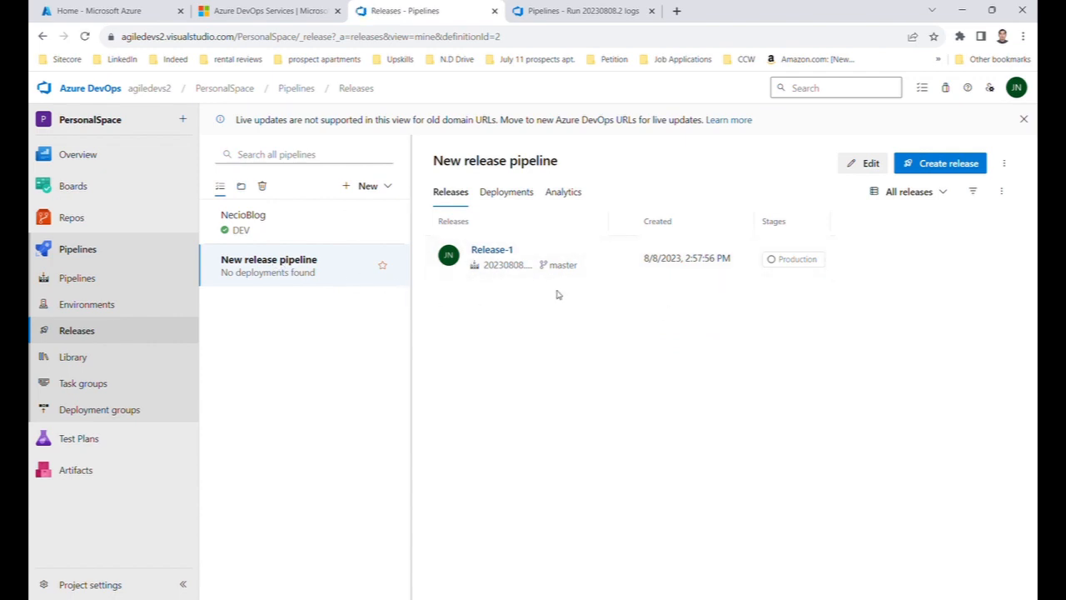
click(506, 250)
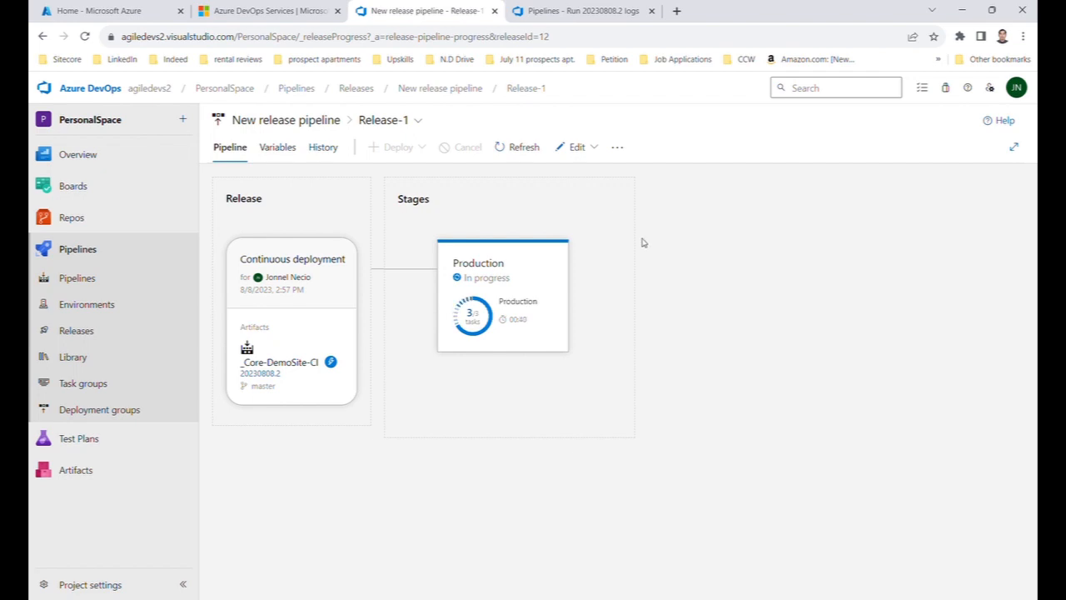
Switch to the Azure portal, open the demo site's web app from App Services, and launch its default domain
click(94, 8)
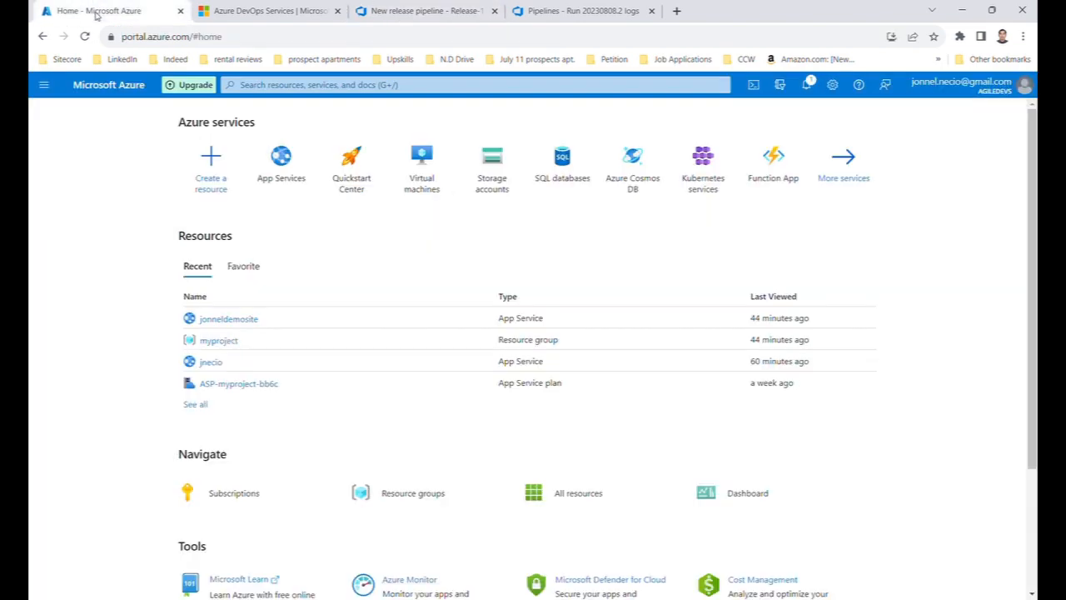
click(281, 162)
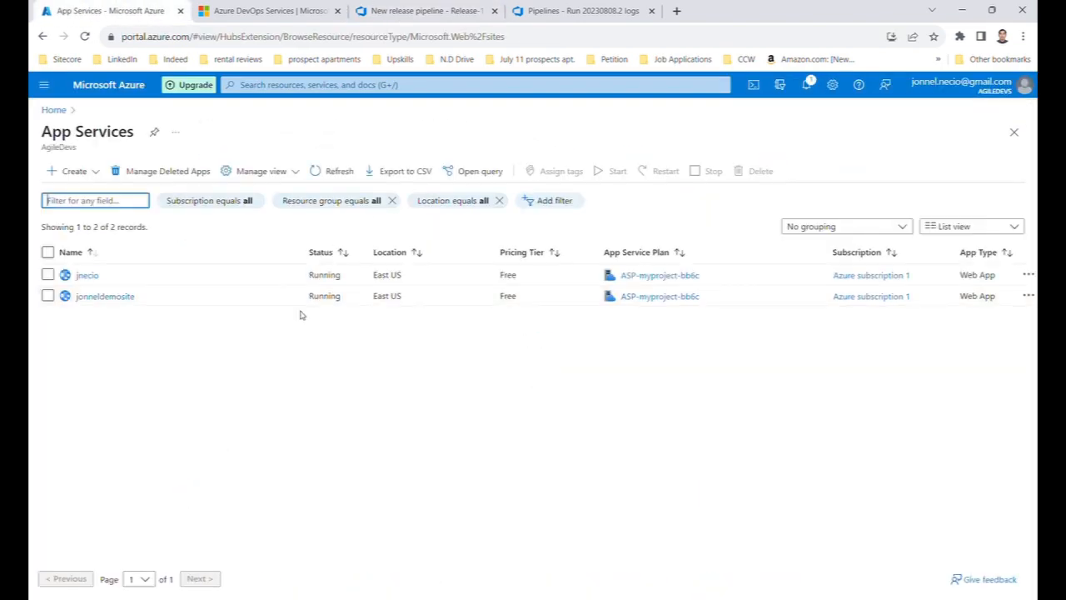
click(115, 297)
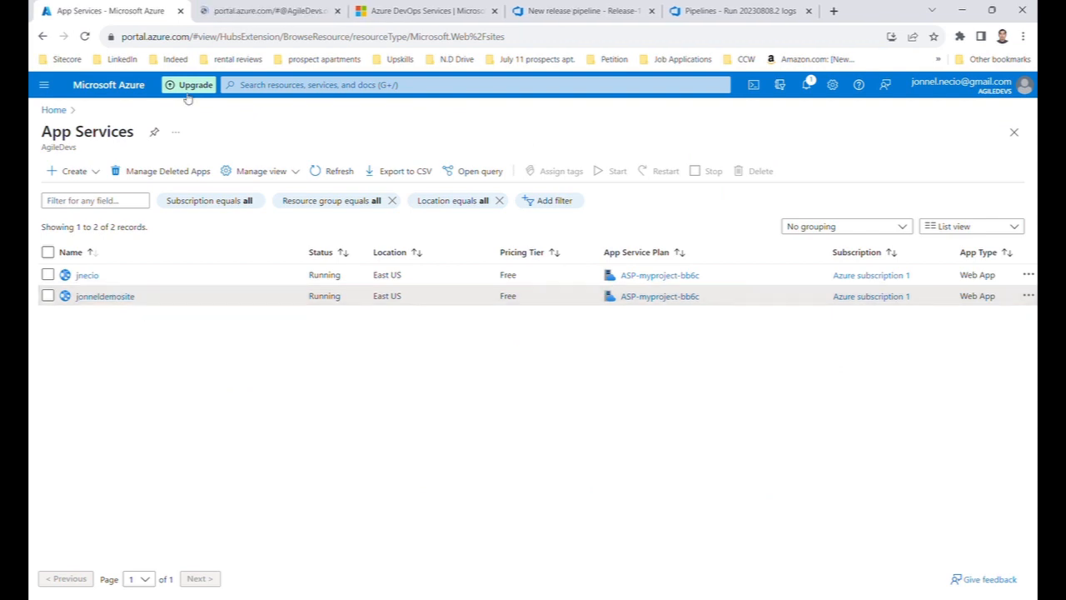
click(285, 11)
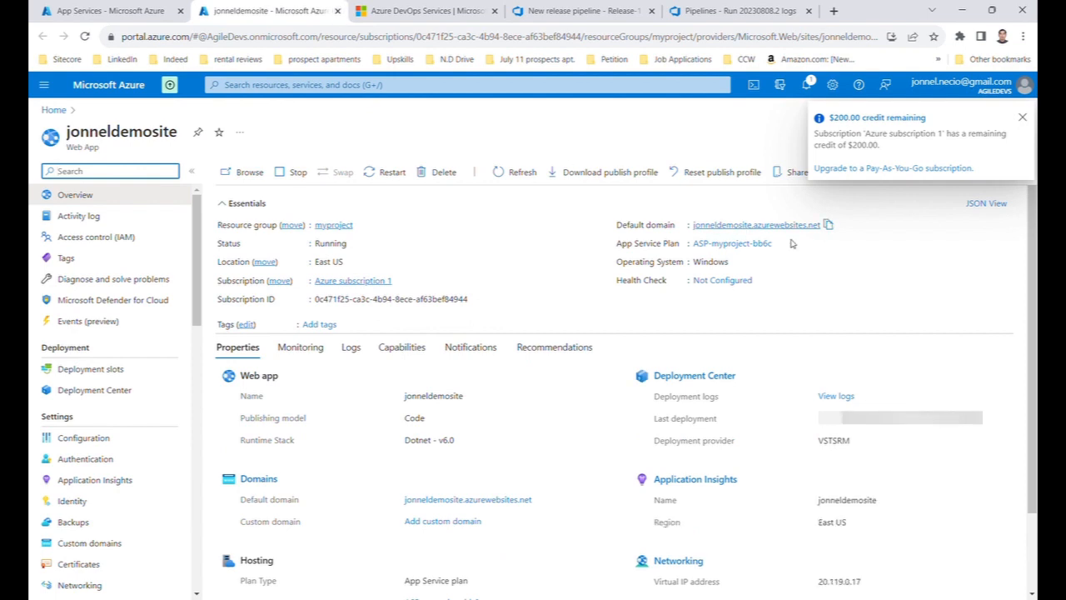
click(748, 226)
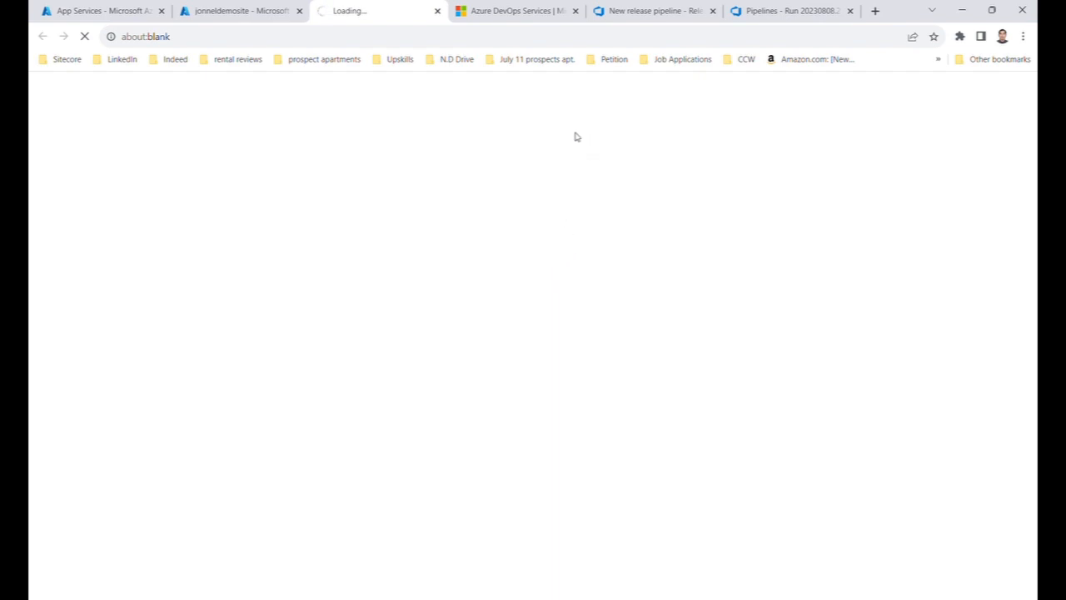
Check the Production stage of Release-1, and examine the home page heading and text on the deployed DemoSite
click(647, 9)
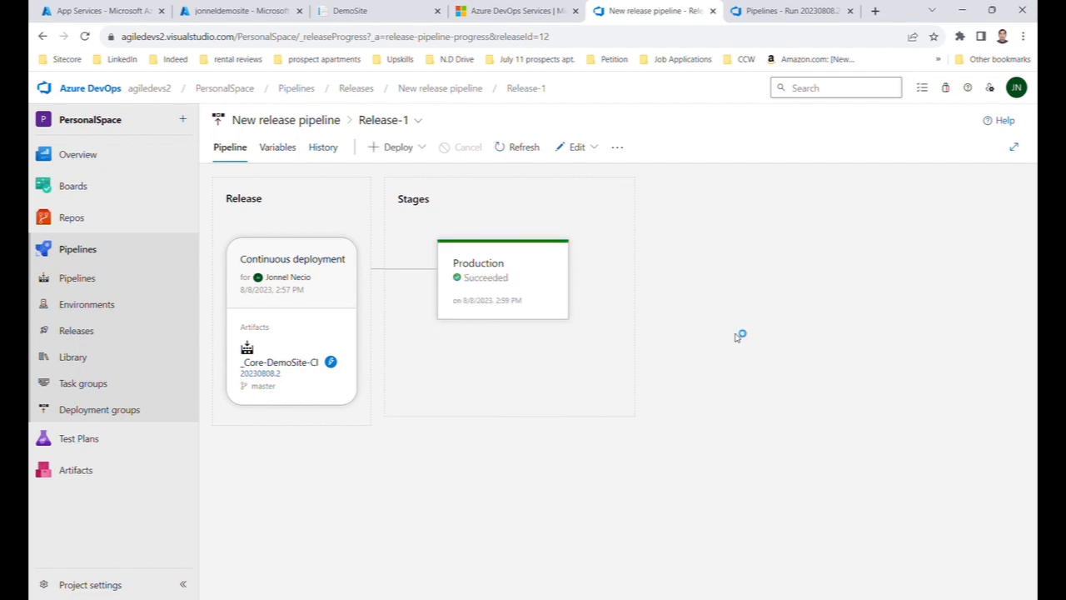
mouse_move(457, 304)
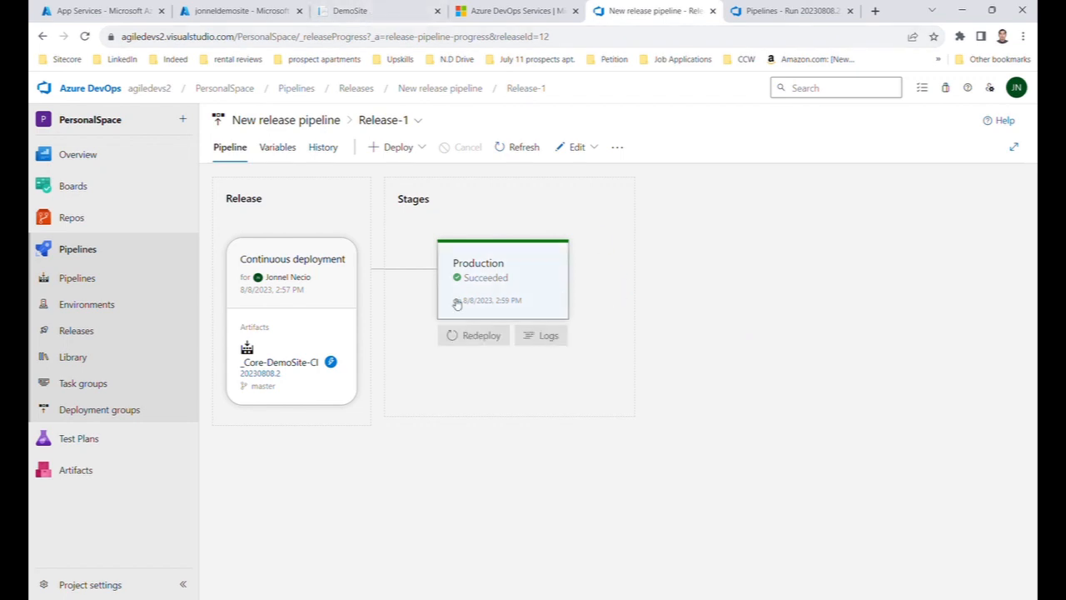
click(368, 15)
drag(889, 407, 32, 114)
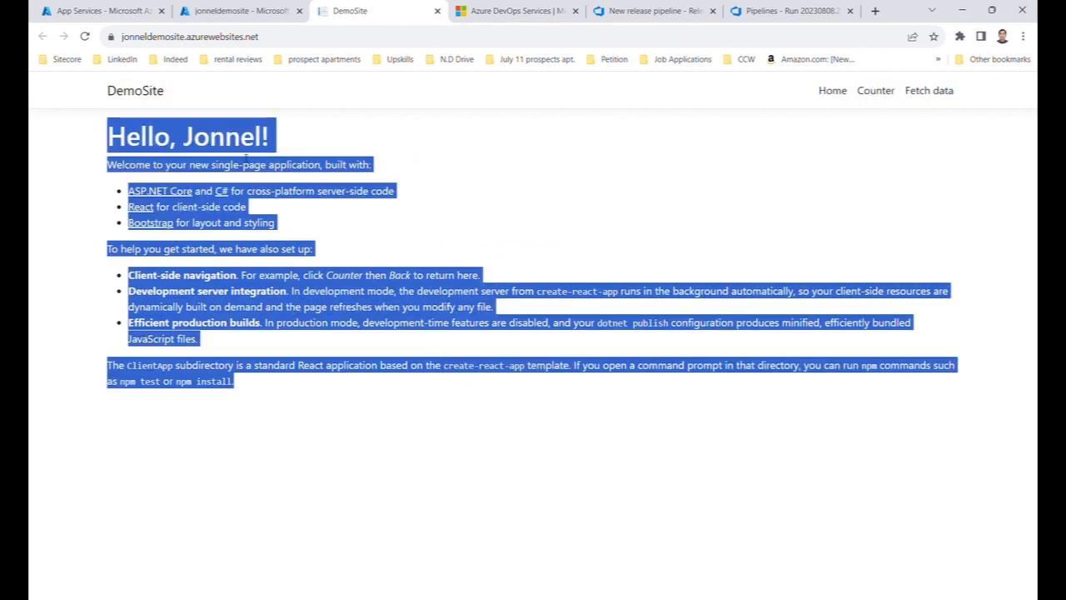
click(340, 143)
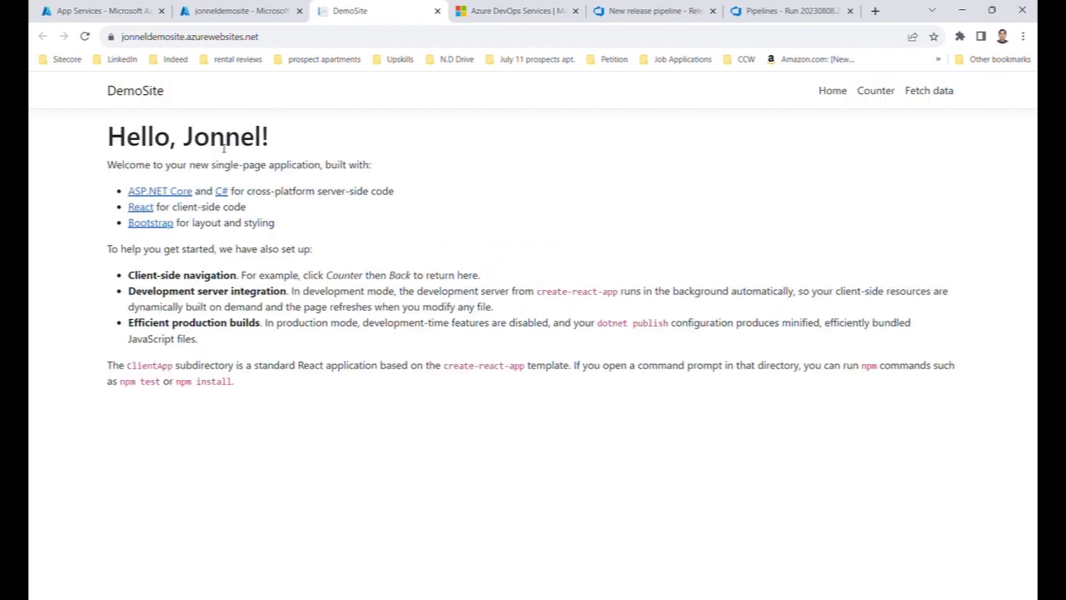
mouse_move(108, 142)
mouse_down()
mouse_move(309, 147)
mouse_move(107, 140)
mouse_up()
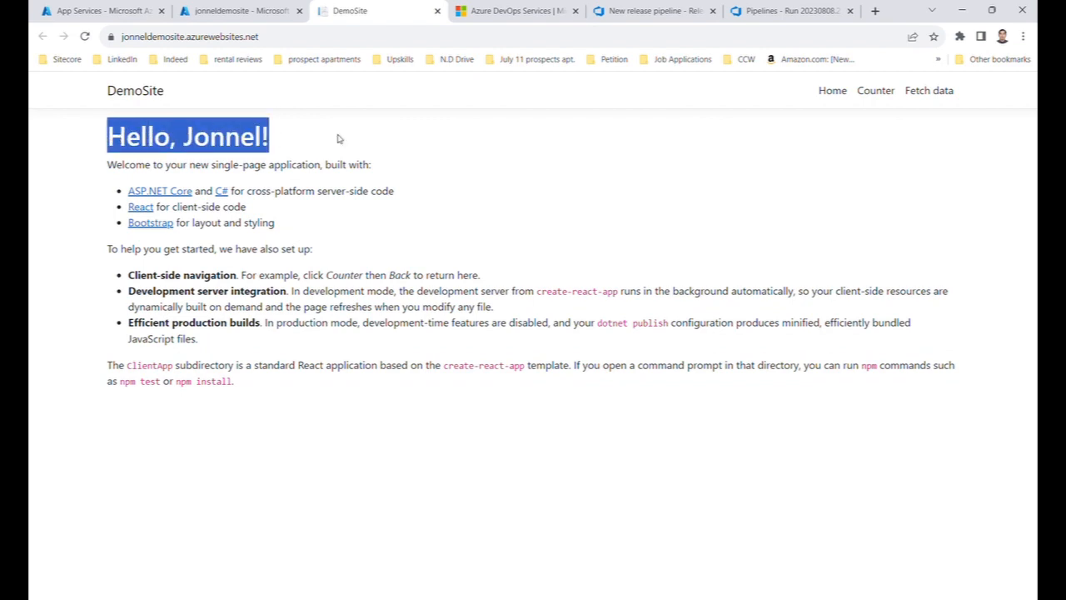
click(339, 147)
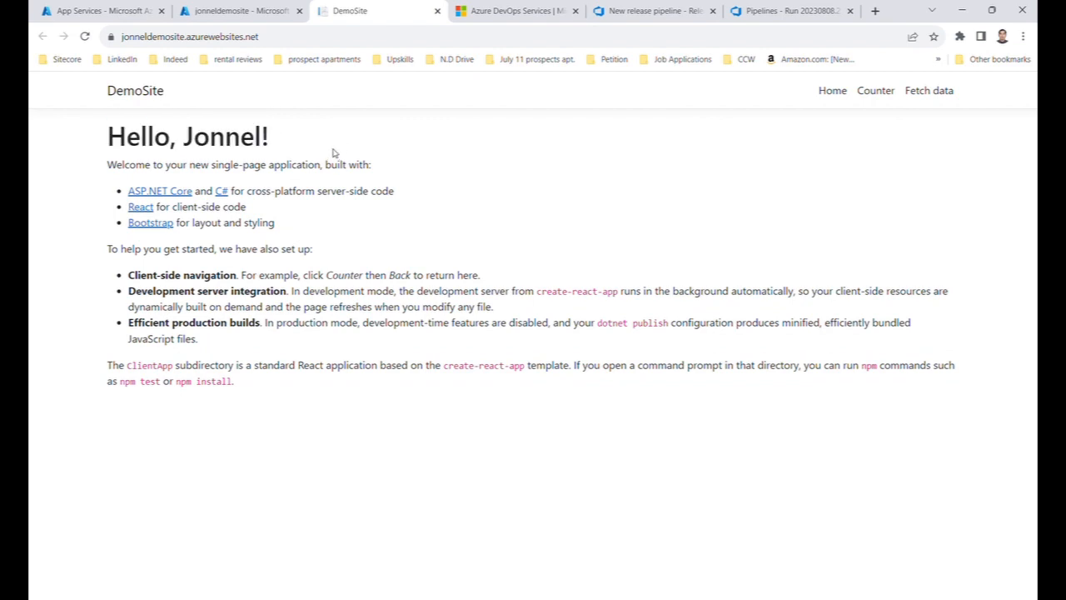